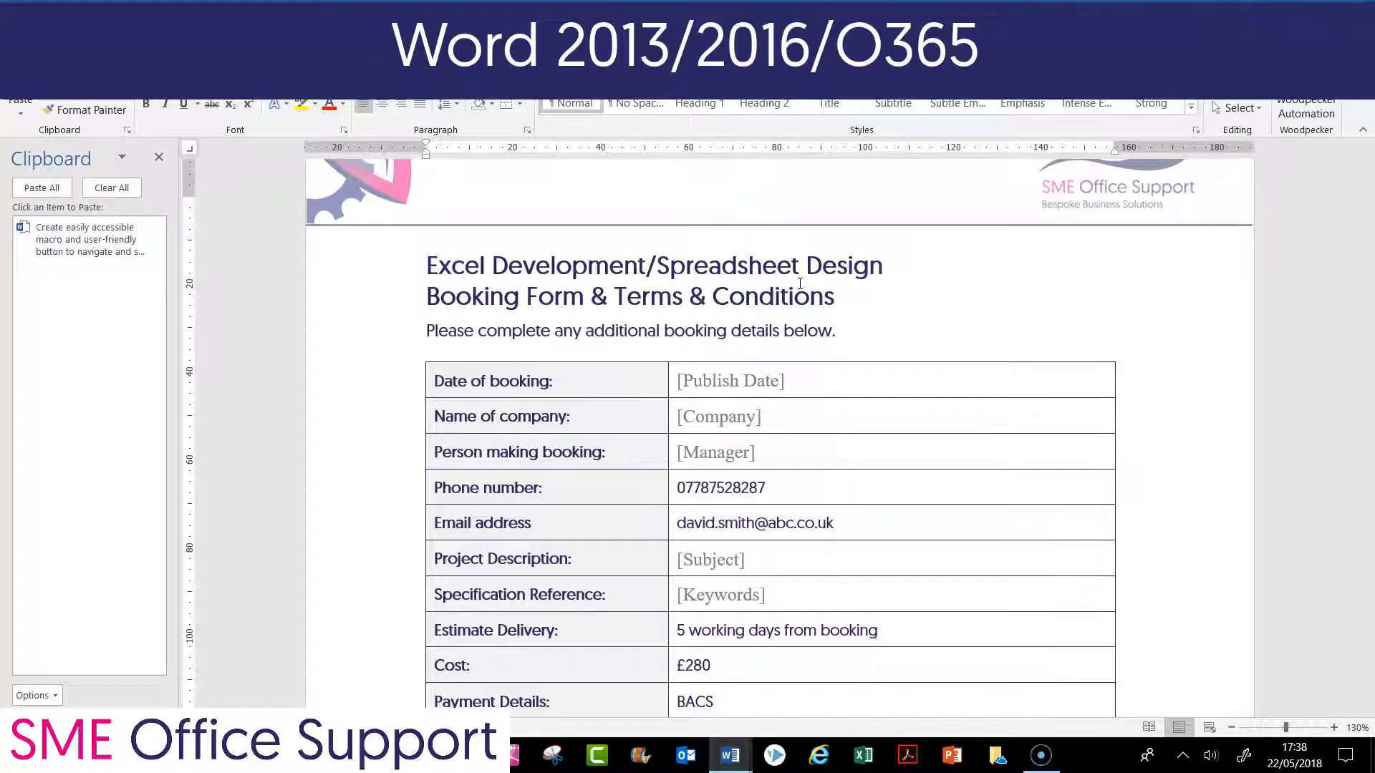
Review the document property placeholders in the booking table, signature block, footer and terms and conditions
scroll(799, 283, down, 1)
click(734, 324)
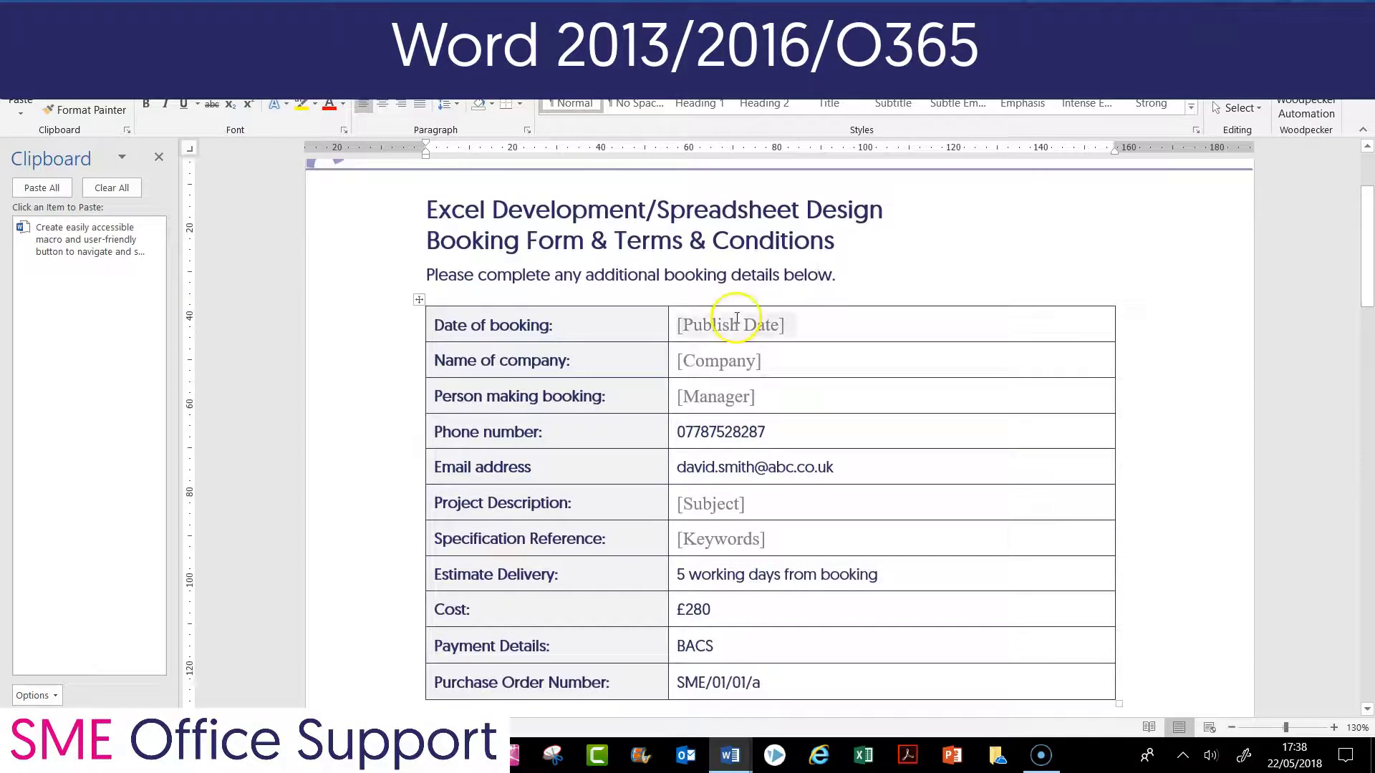
click(711, 333)
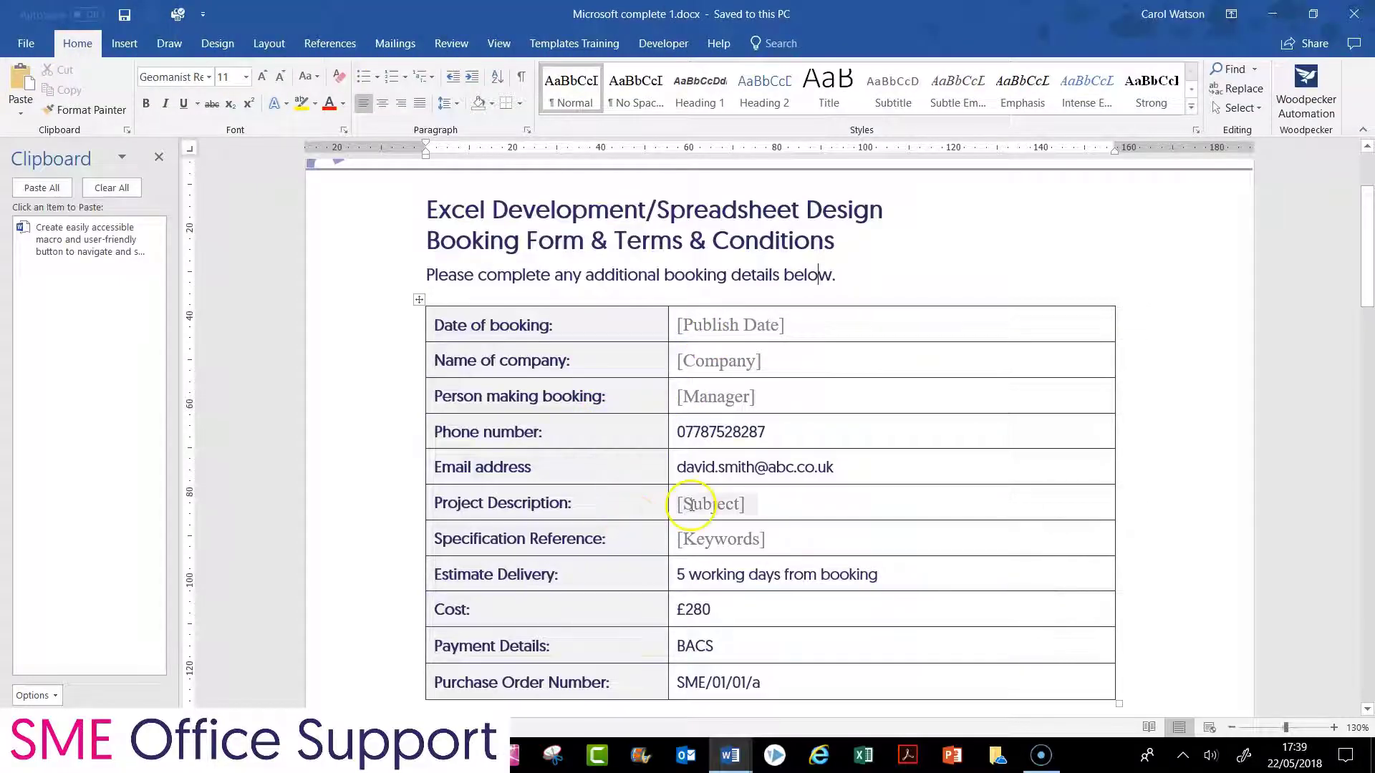
scroll(693, 538, down, 2)
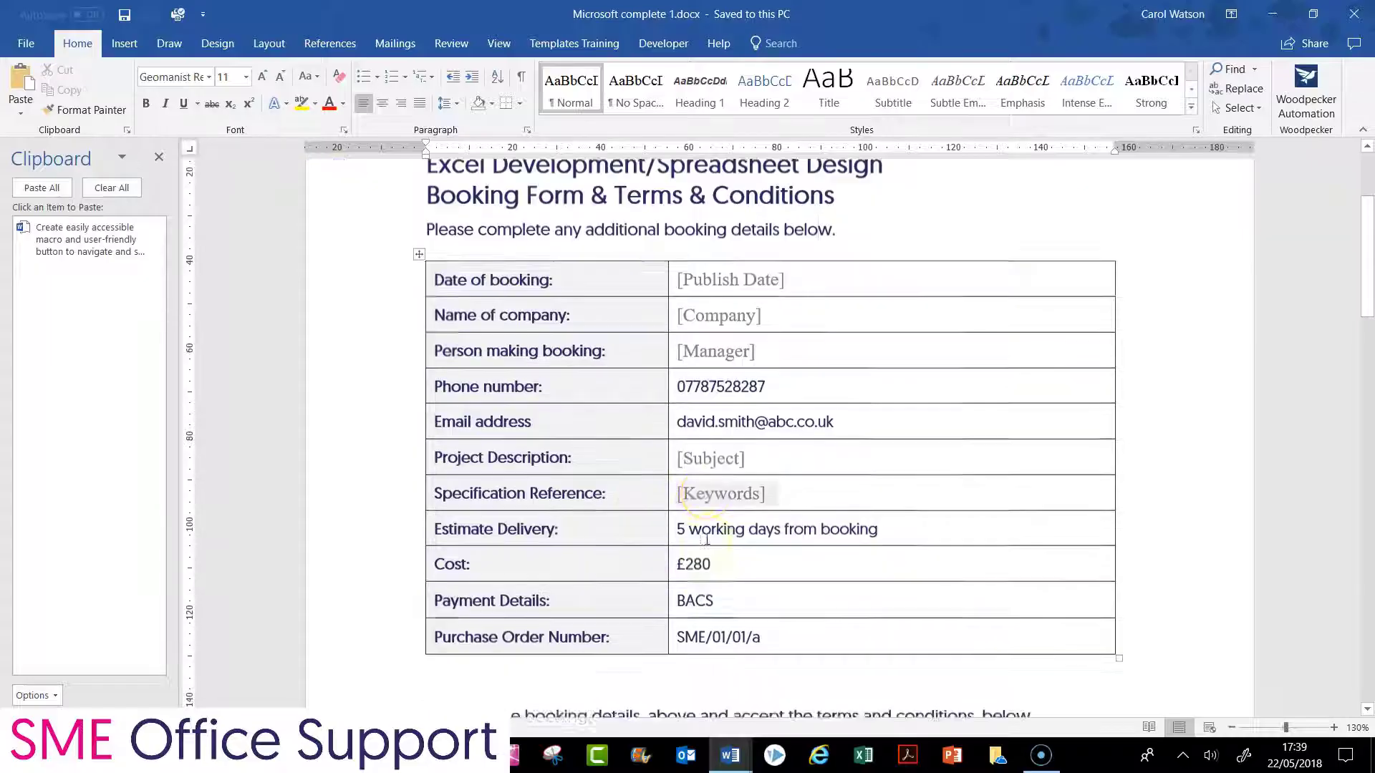
scroll(707, 538, down, 5)
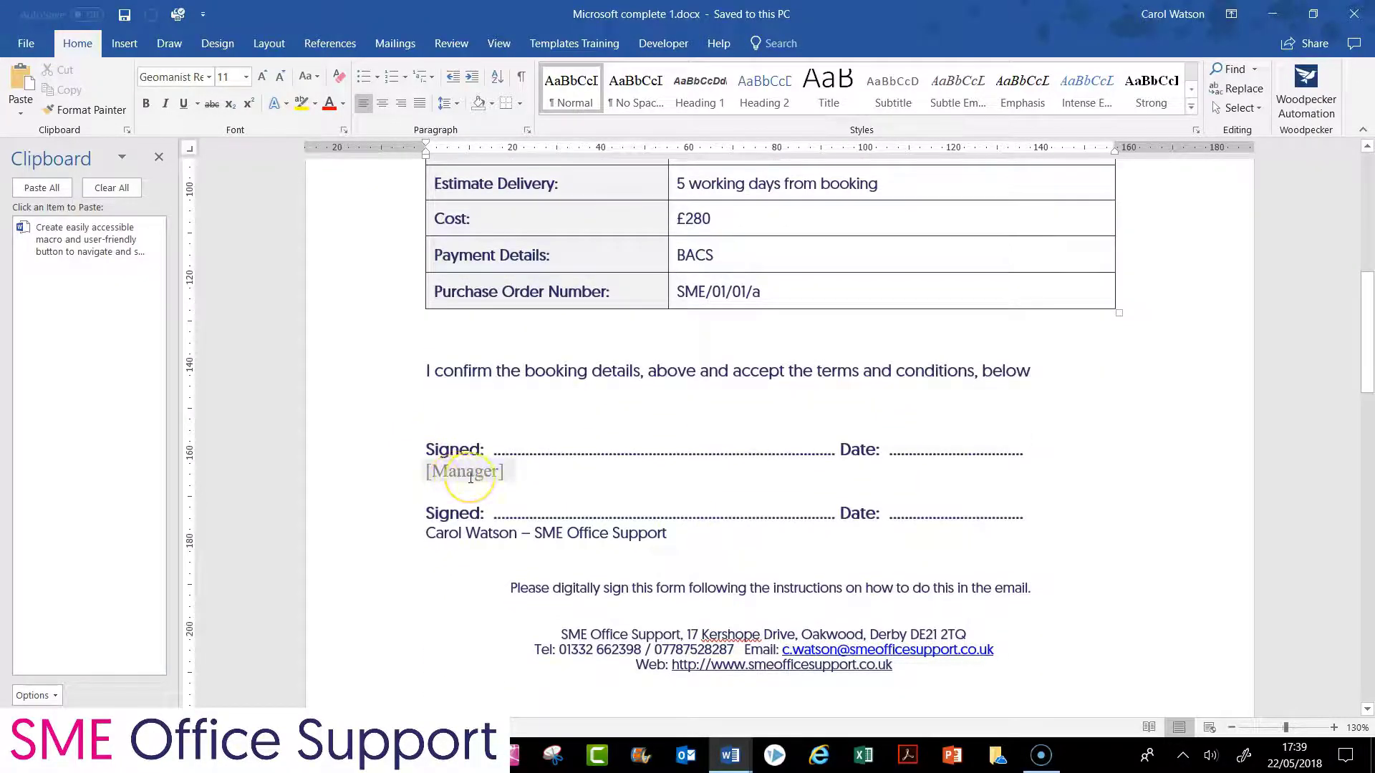
scroll(604, 475, down, 5)
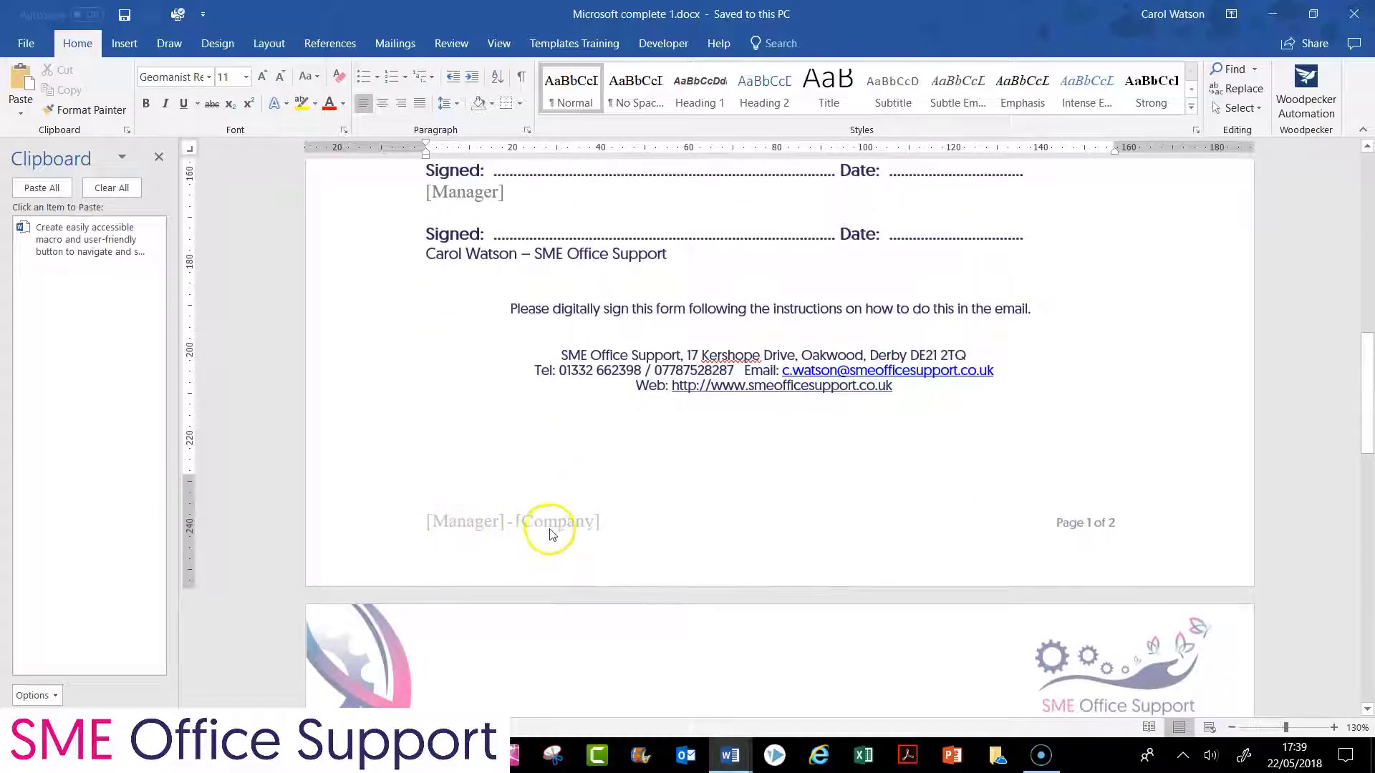
scroll(548, 534, down, 8)
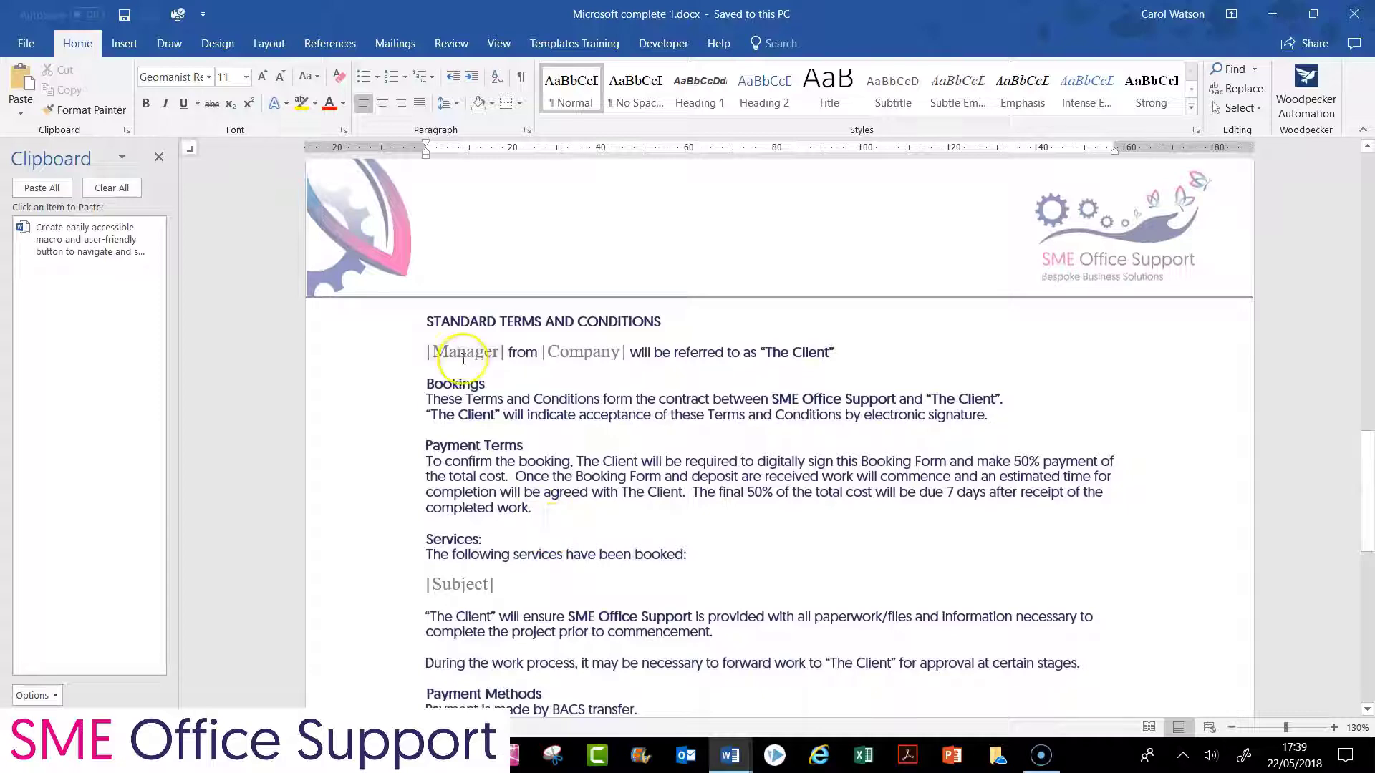
scroll(458, 573, down, 3)
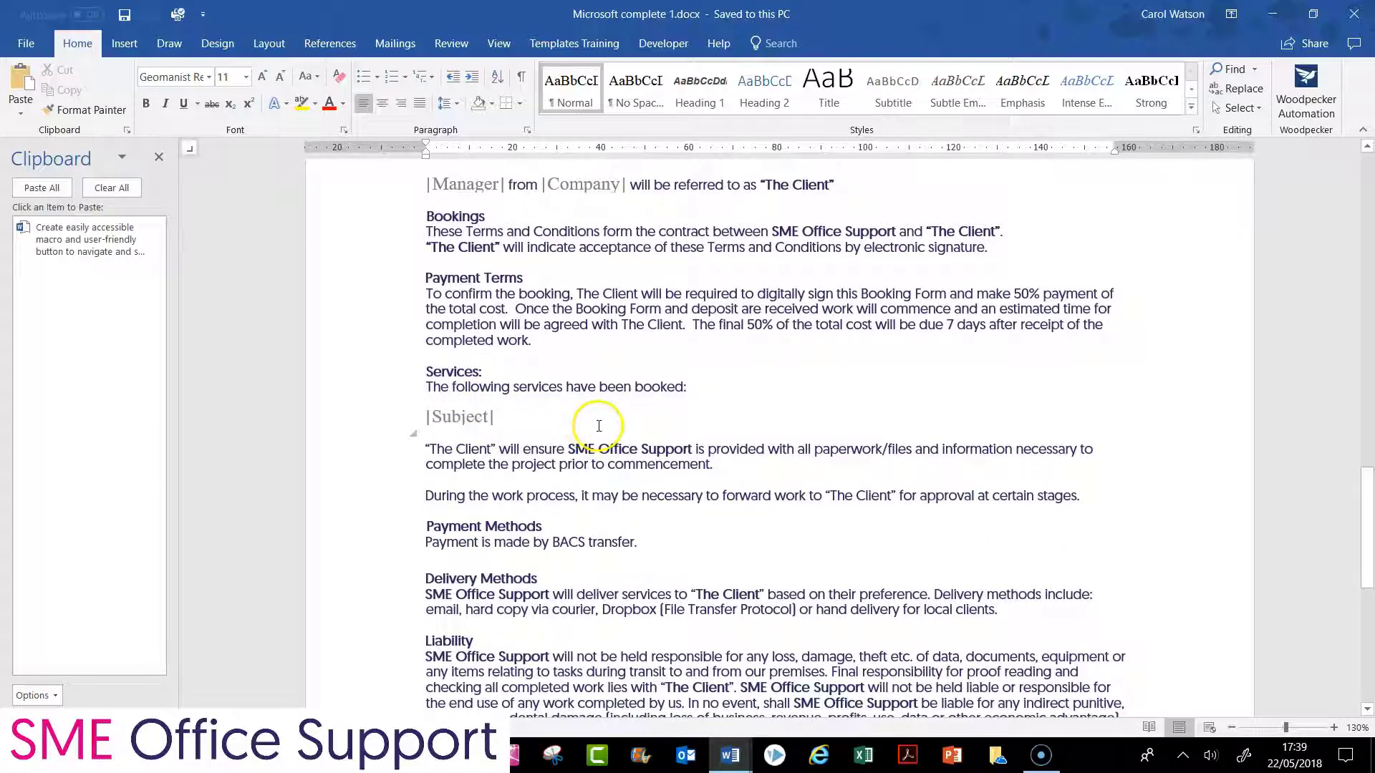
scroll(599, 426, up, 20)
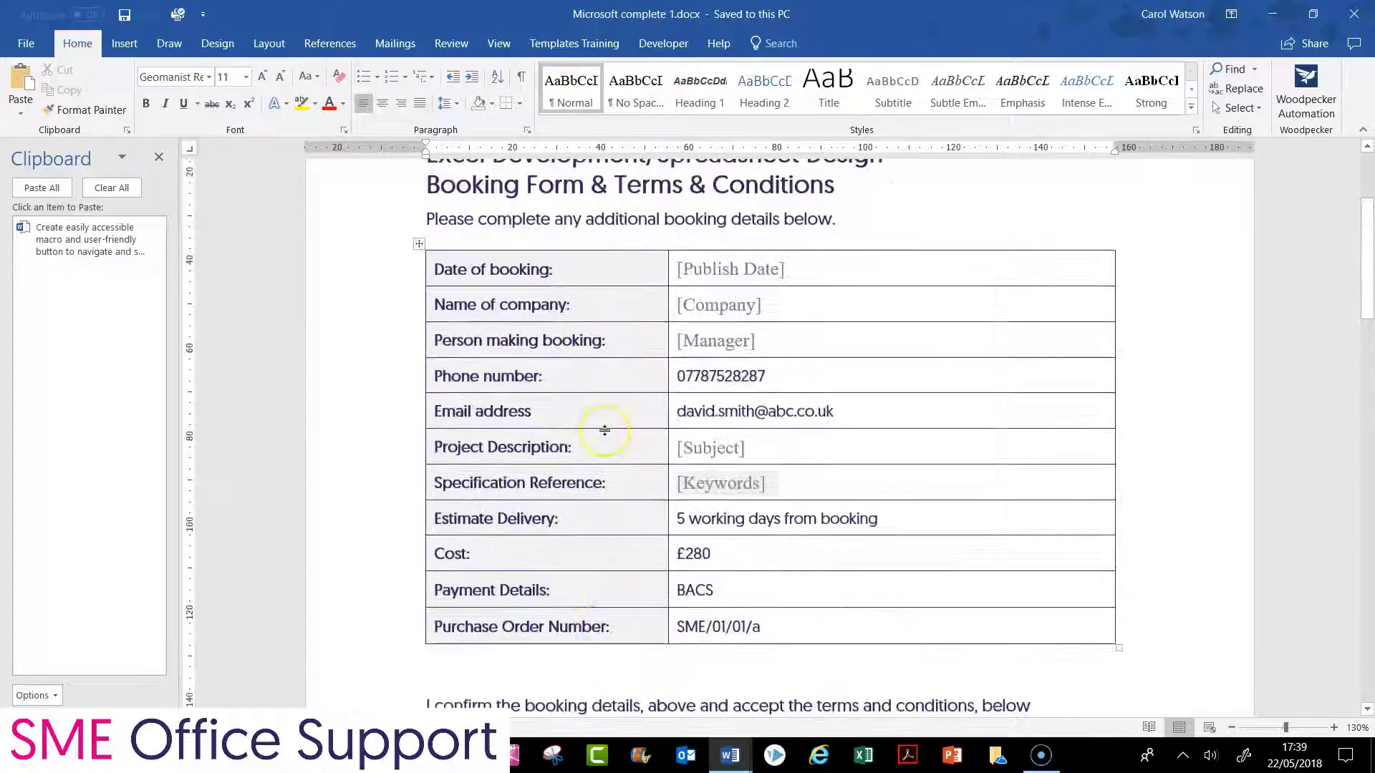
scroll(605, 430, up, 3)
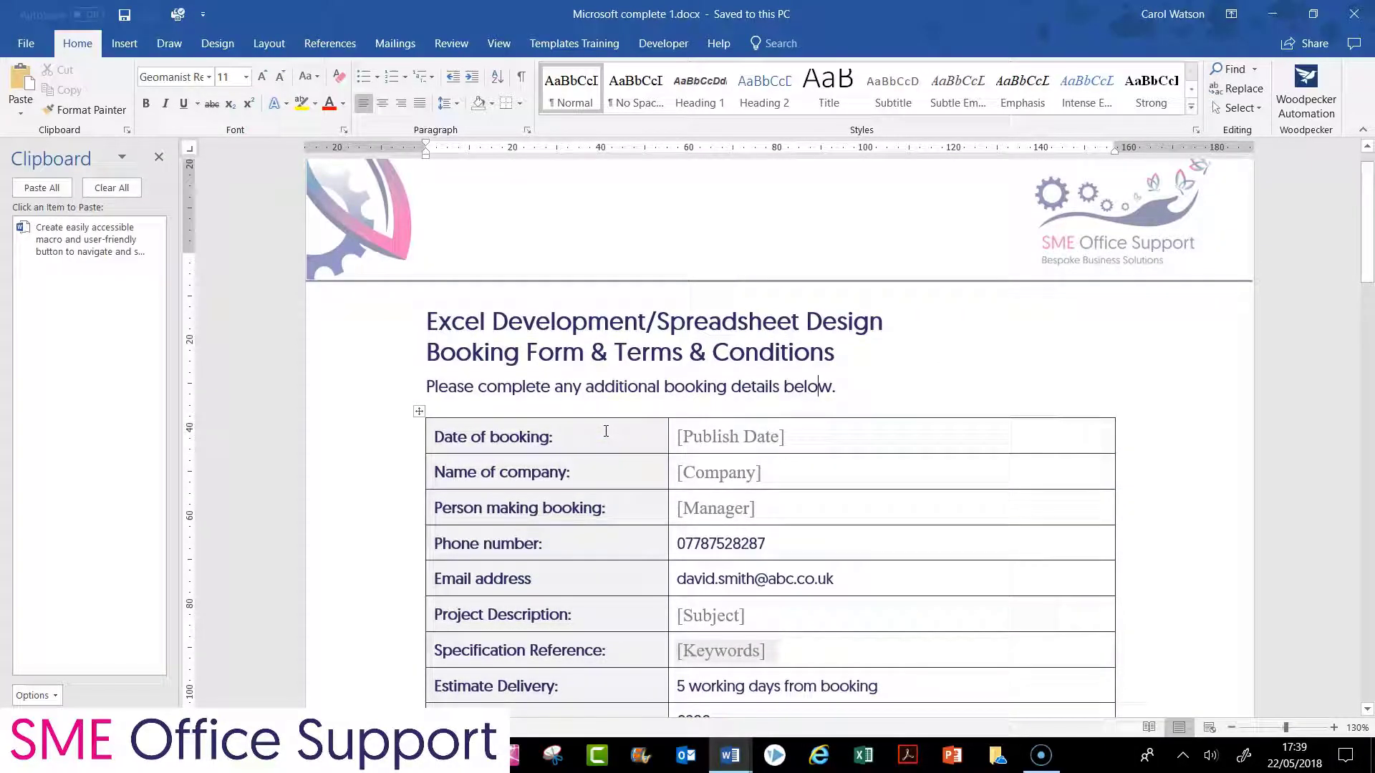
scroll(606, 430, down, 3)
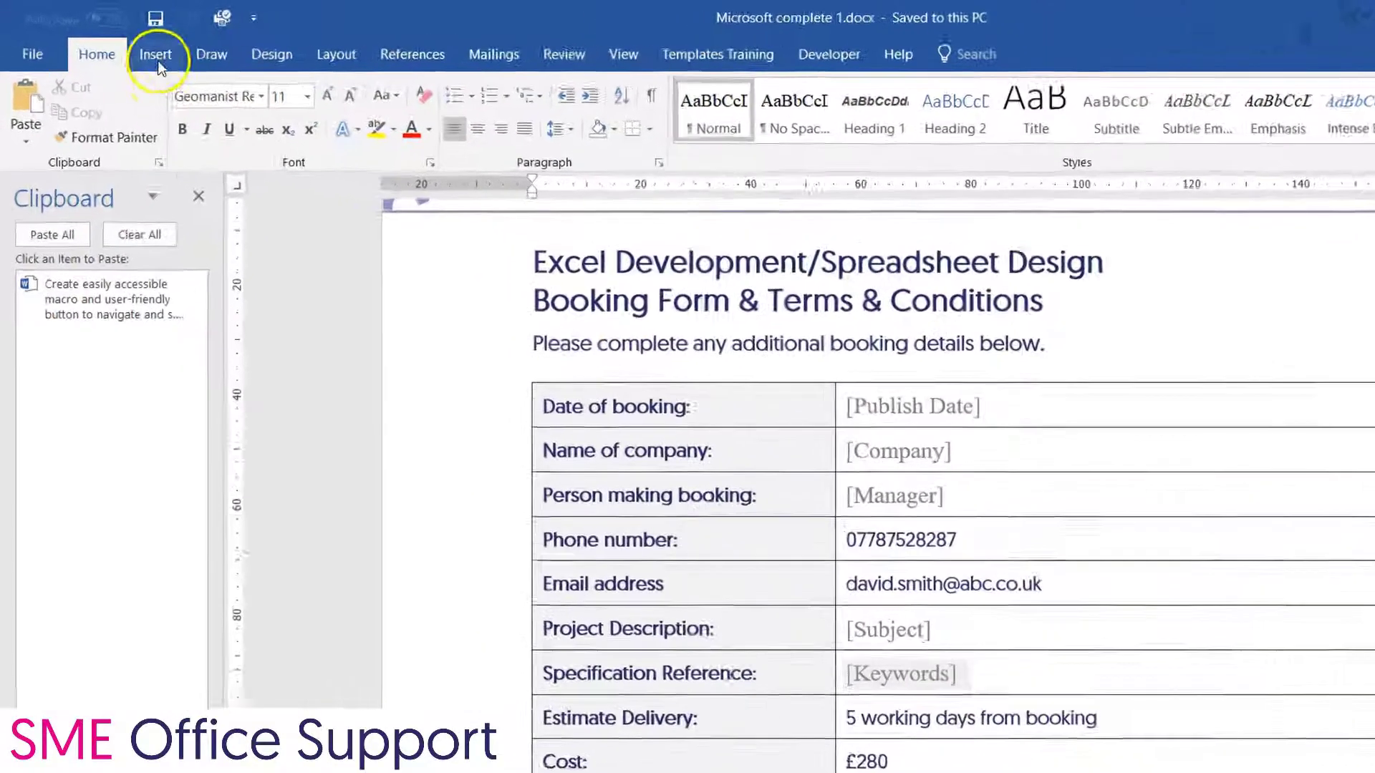
View the list of document properties available for insertion through Quick Parts
click(156, 56)
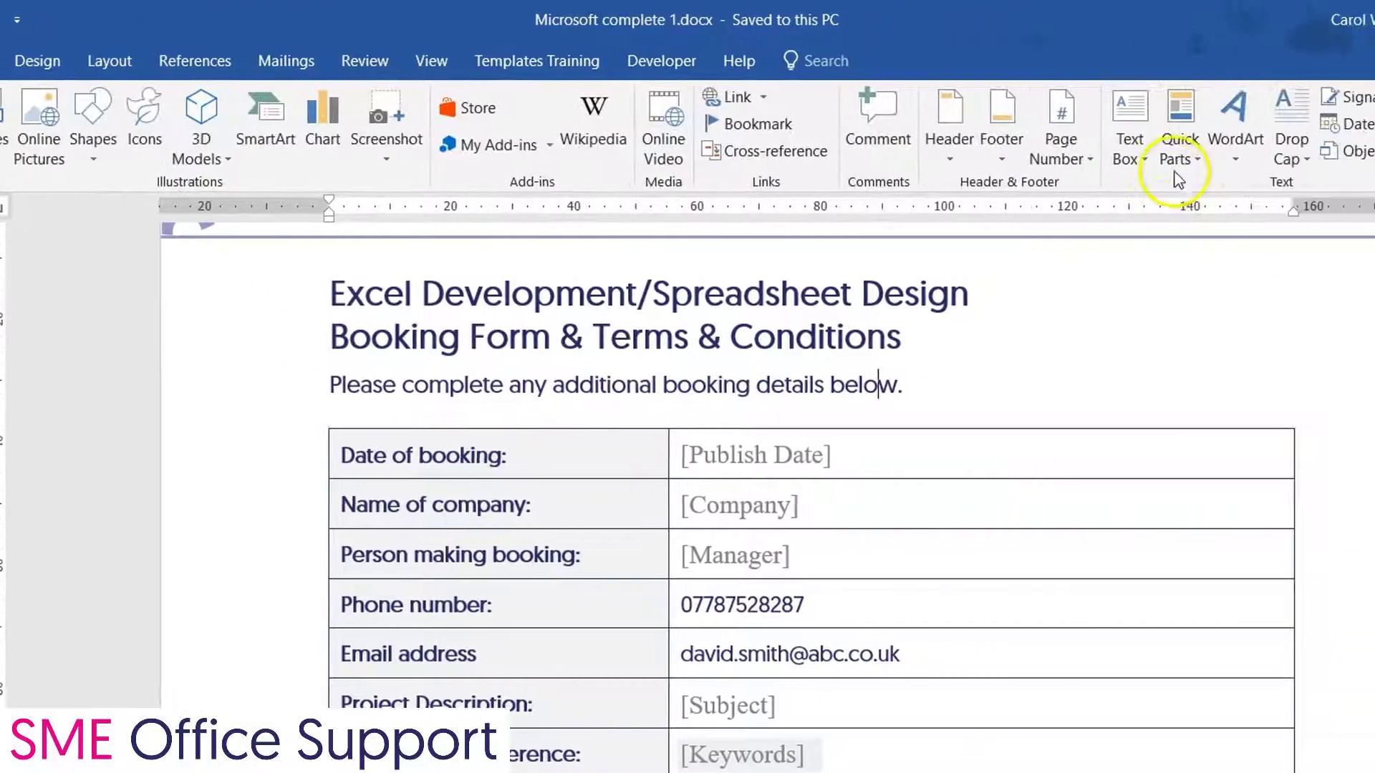
click(1303, 139)
mouse_move(1121, 218)
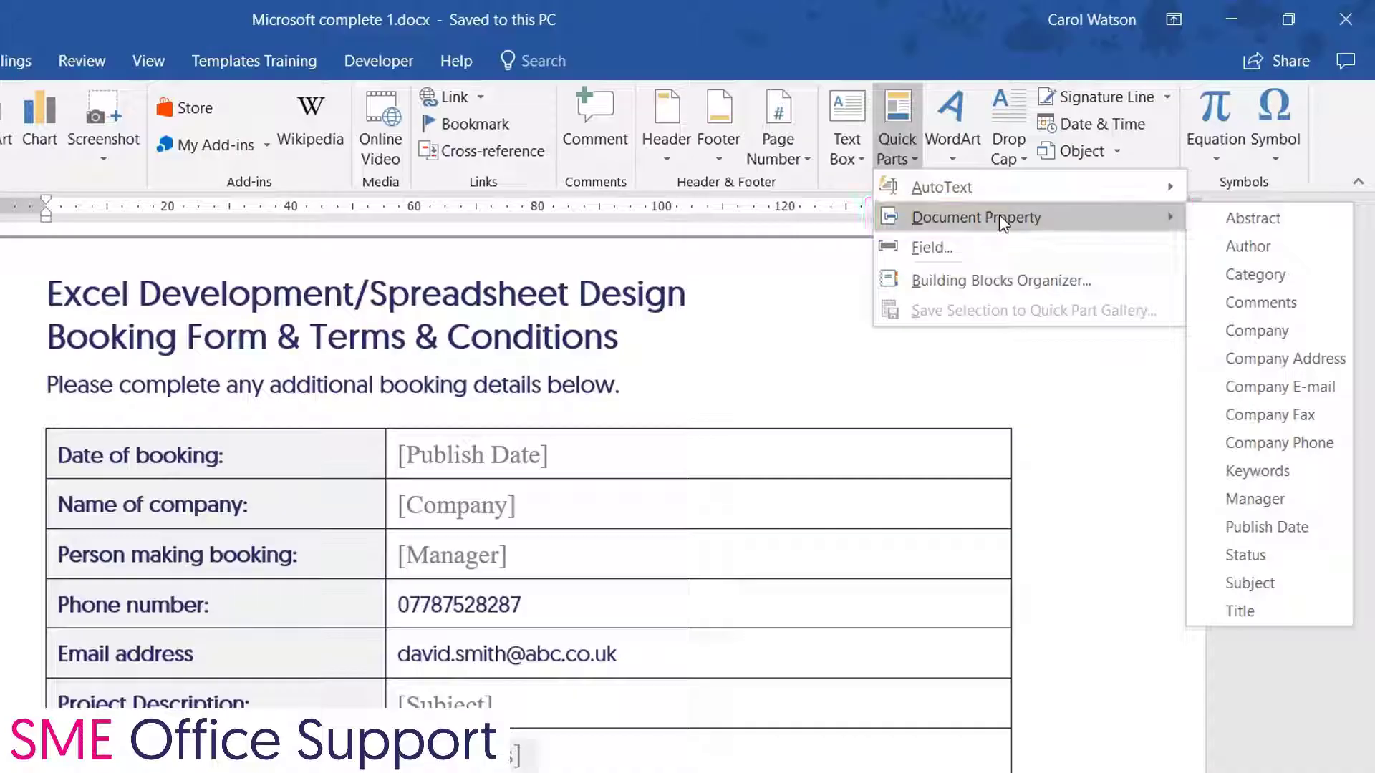
click(516, 393)
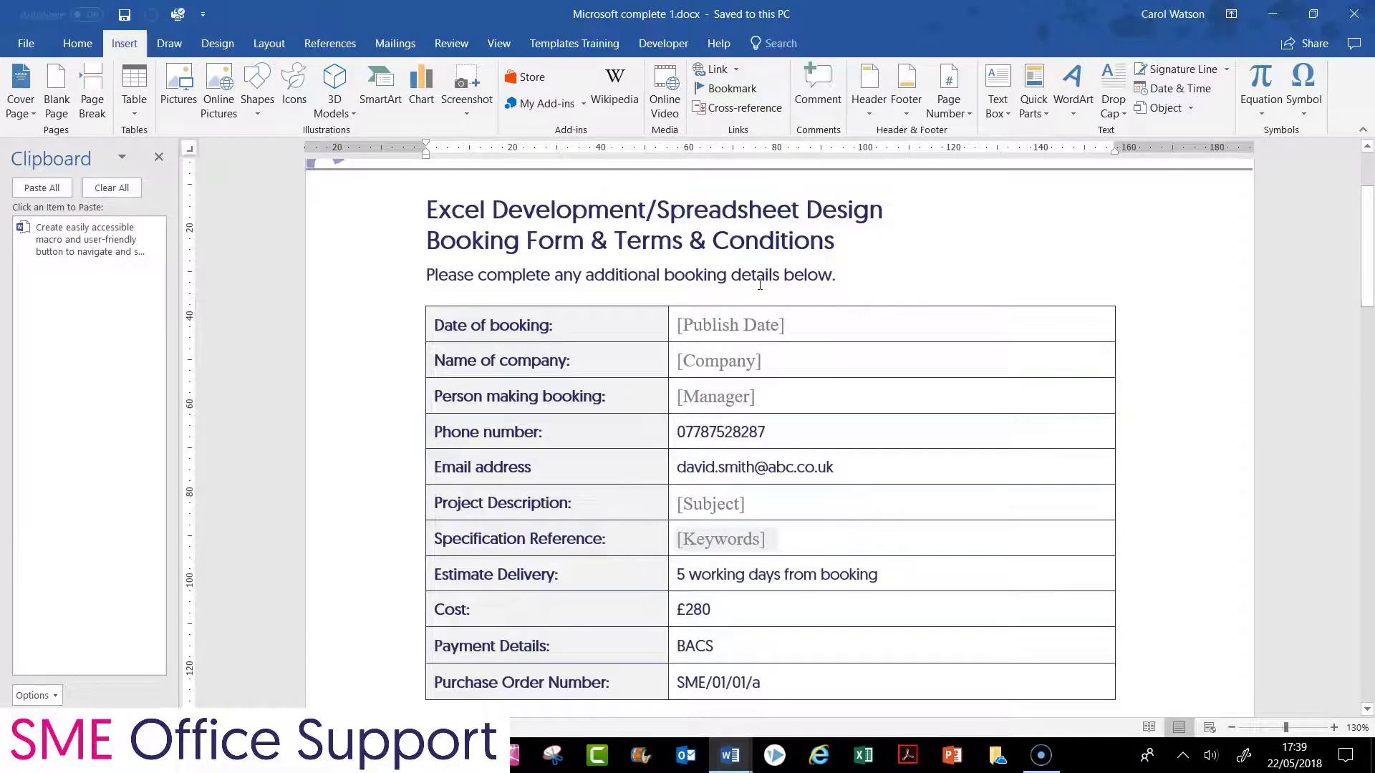
Set the Publish Date placeholder in the Date of booking row to 10/01/2018
click(723, 336)
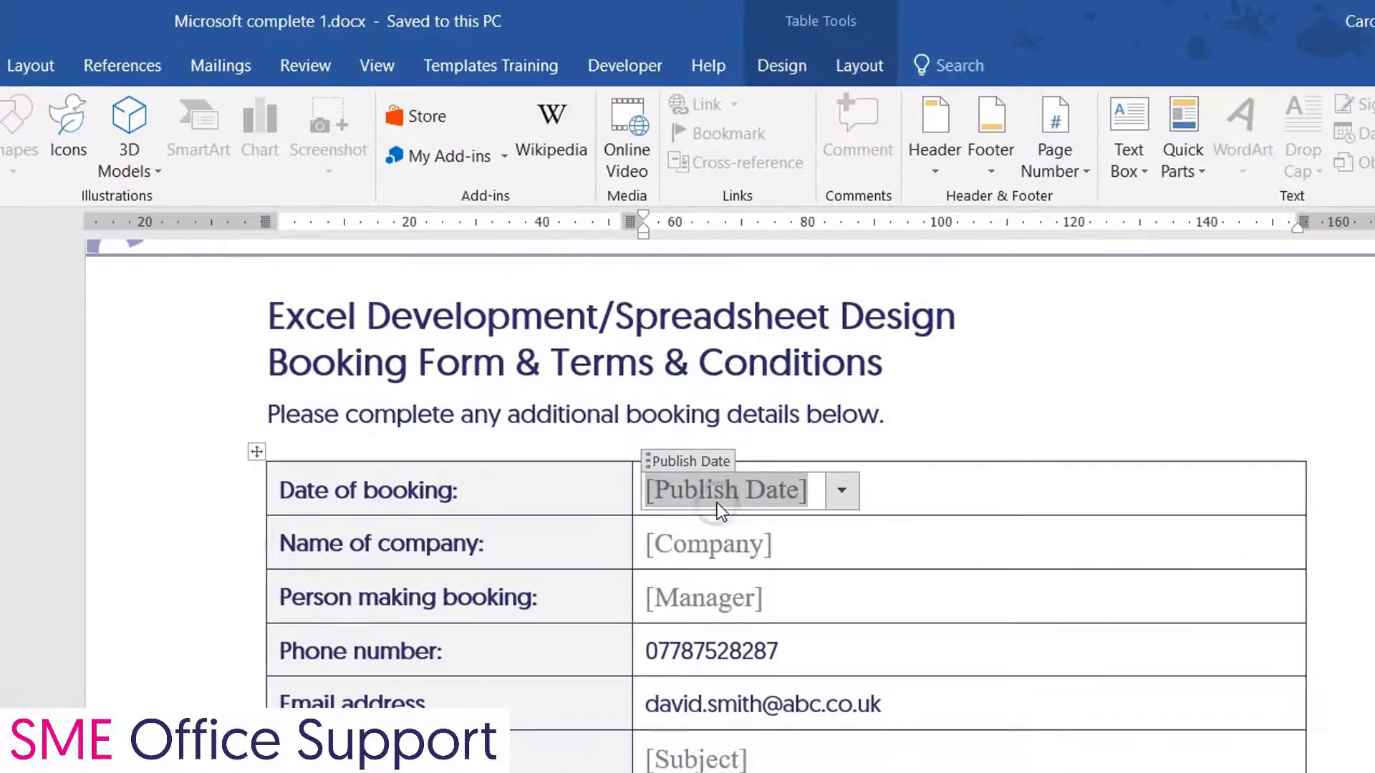
click(845, 494)
click(719, 606)
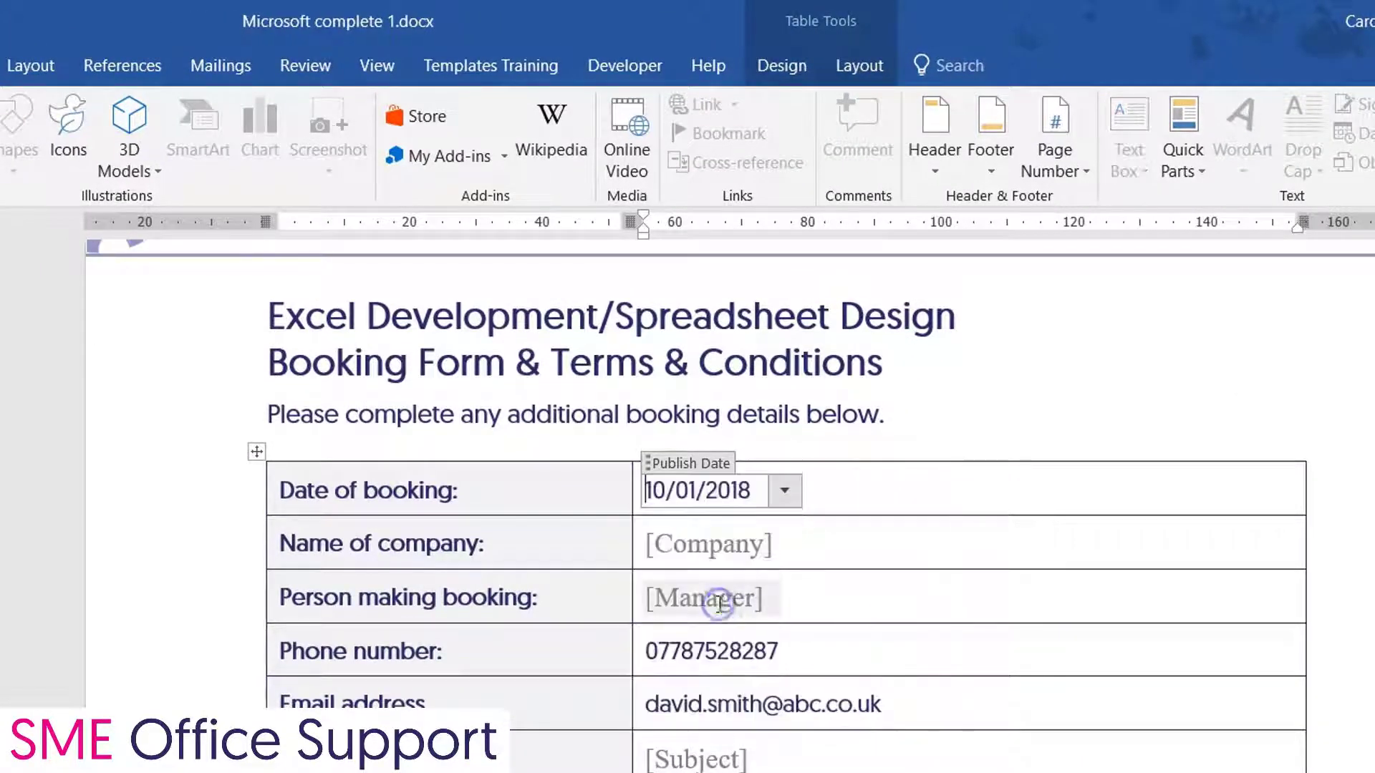
Enter ABC Company as the company name and fill in the name of the person making the booking
click(696, 543)
text(ABC Company)
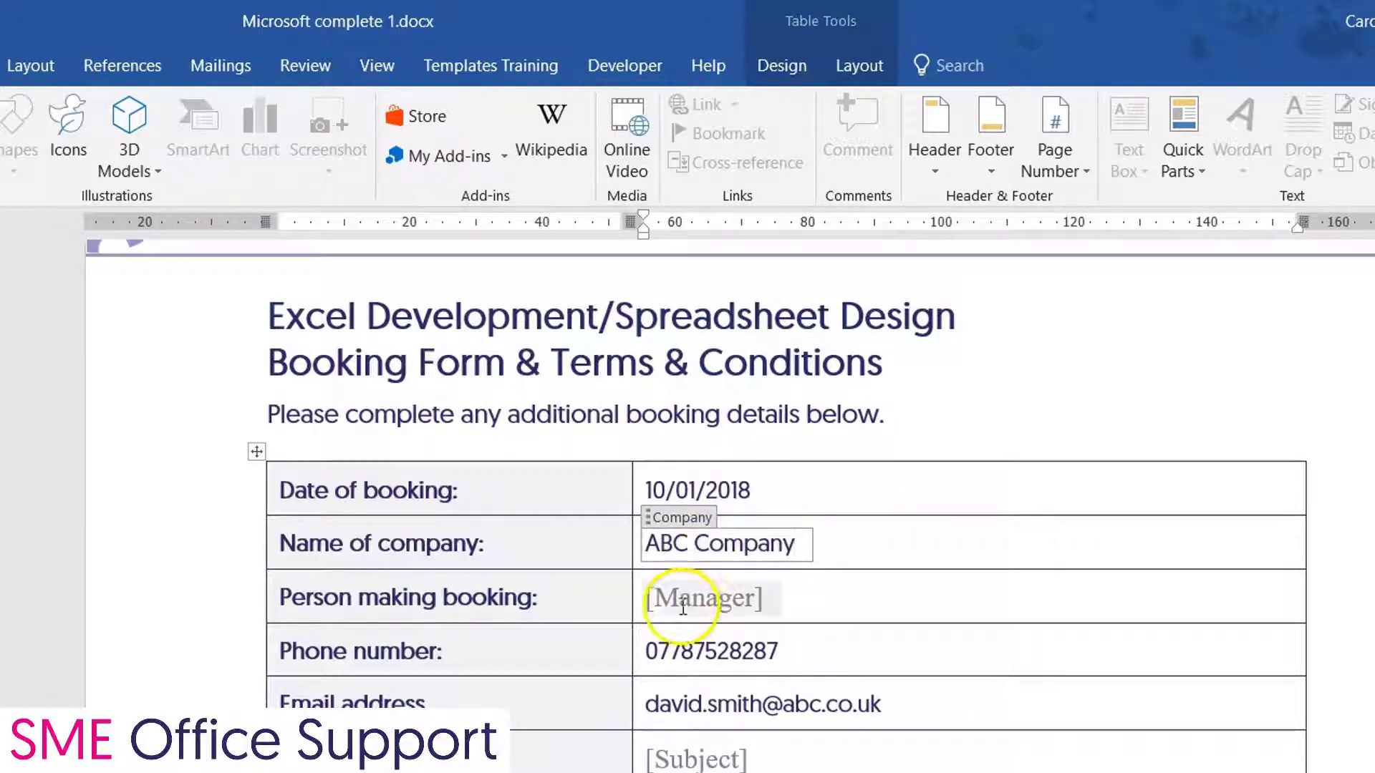
click(695, 600)
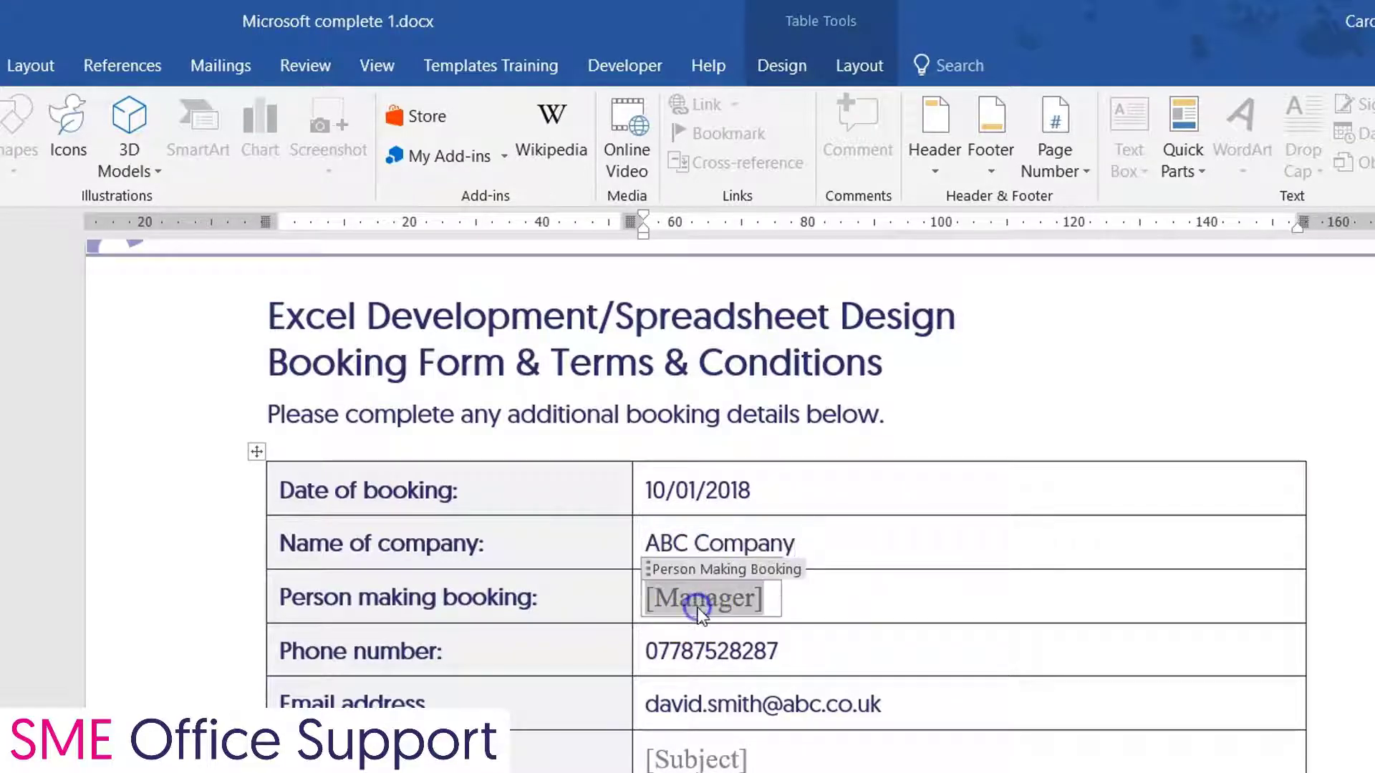
text(John Smith)
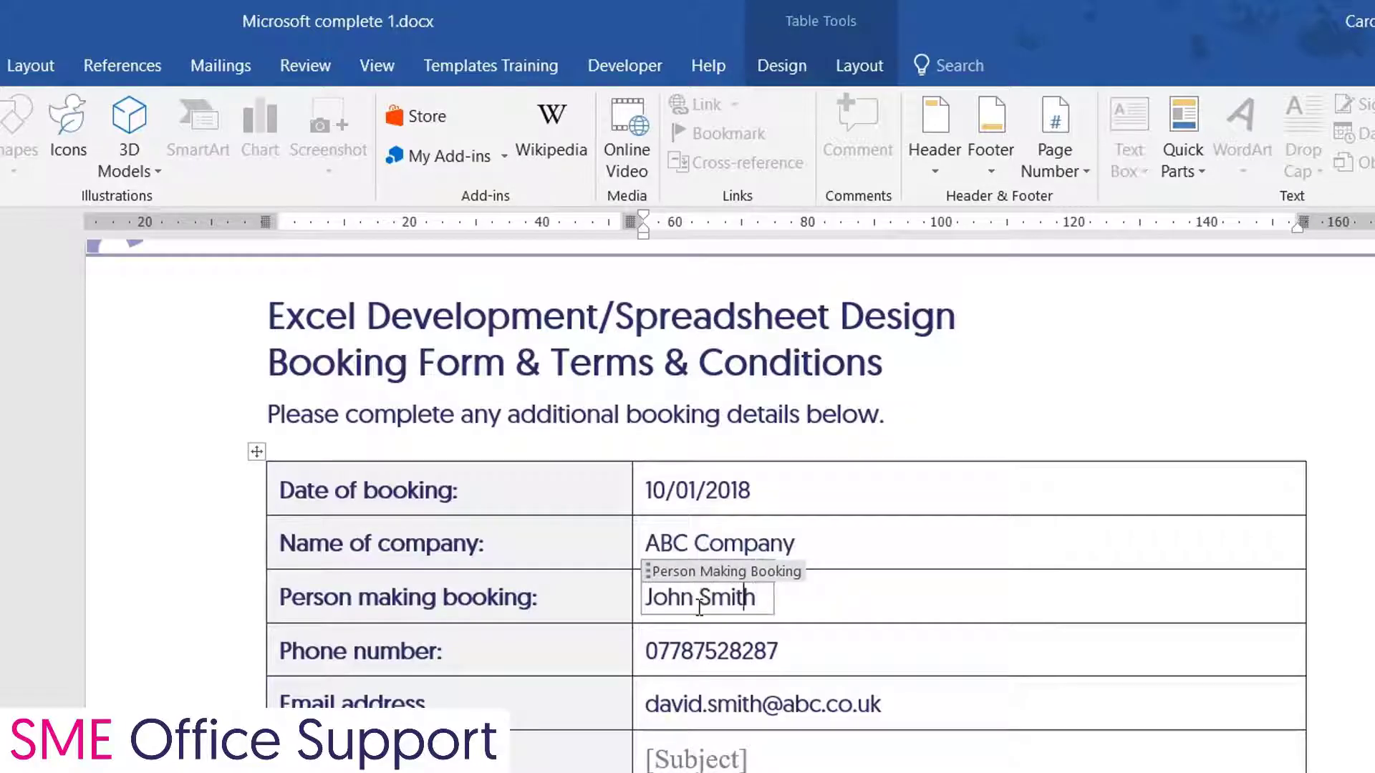
Paste the copied macro description into the Project Description field and set the Specification Reference to SME/01/01
click(693, 770)
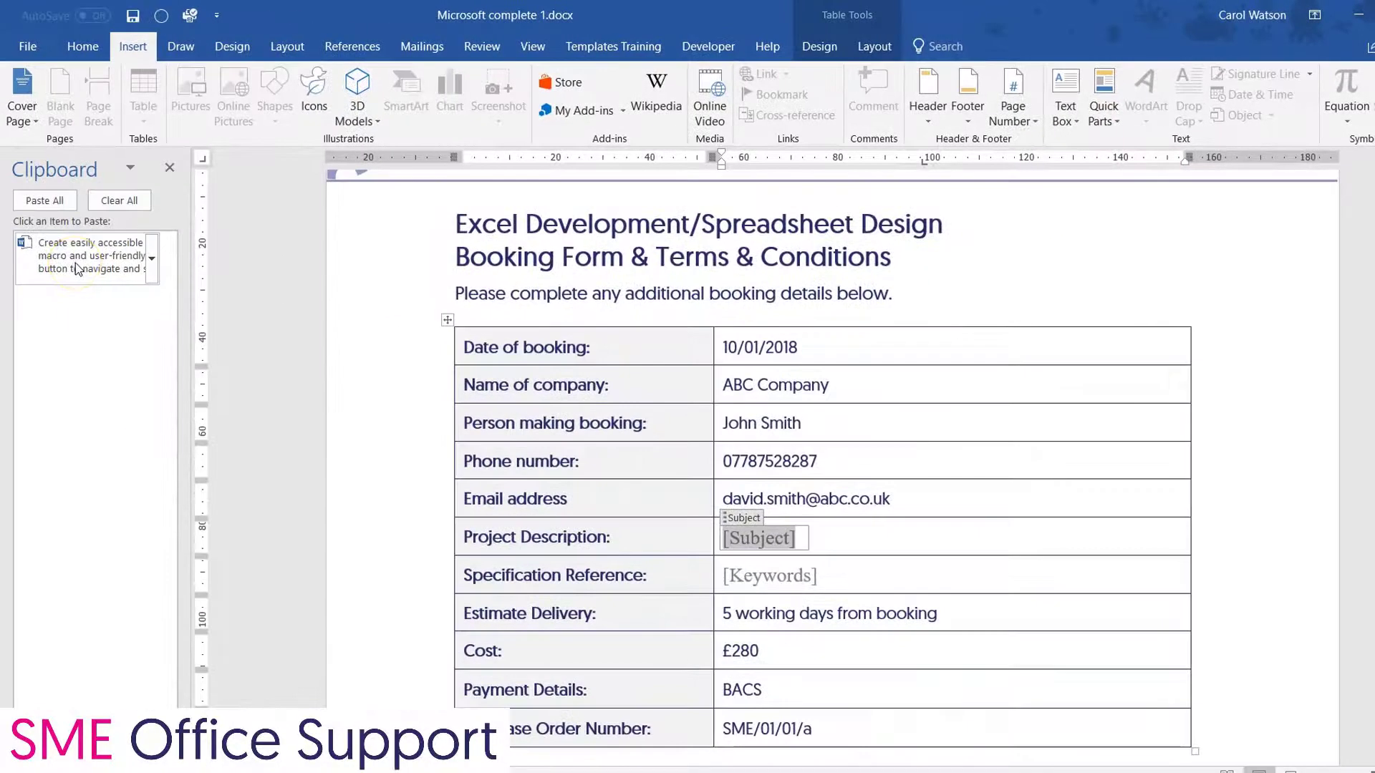
click(78, 269)
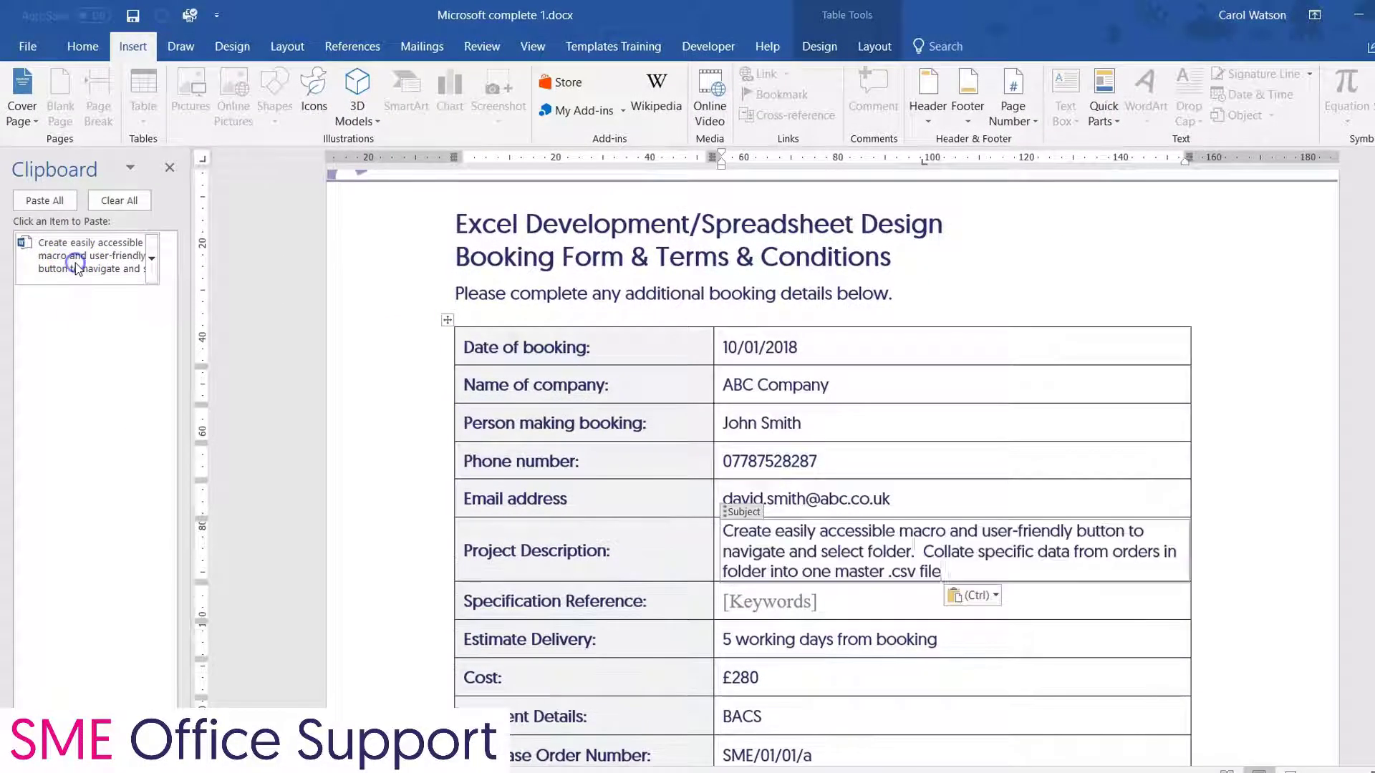
click(768, 603)
text(SM)
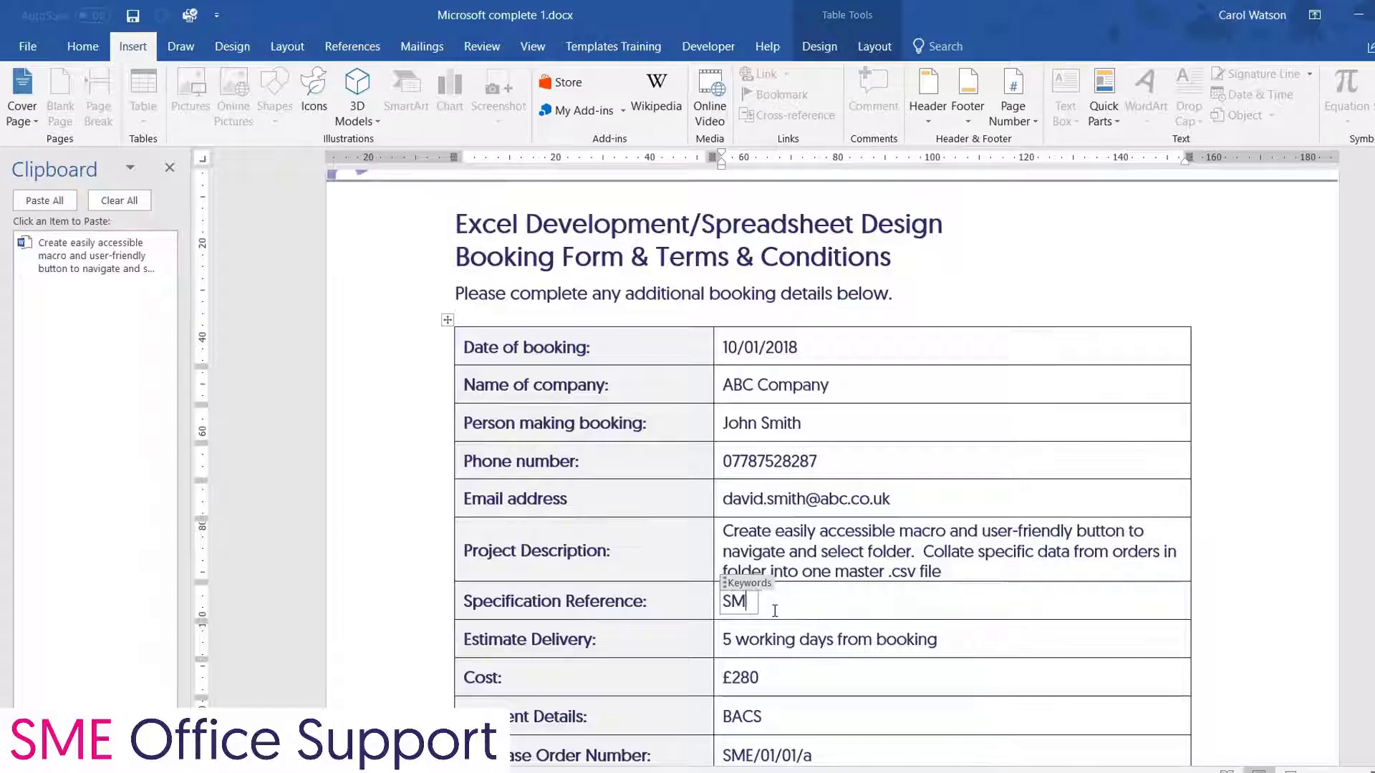
text(E/01/01)
click(787, 602)
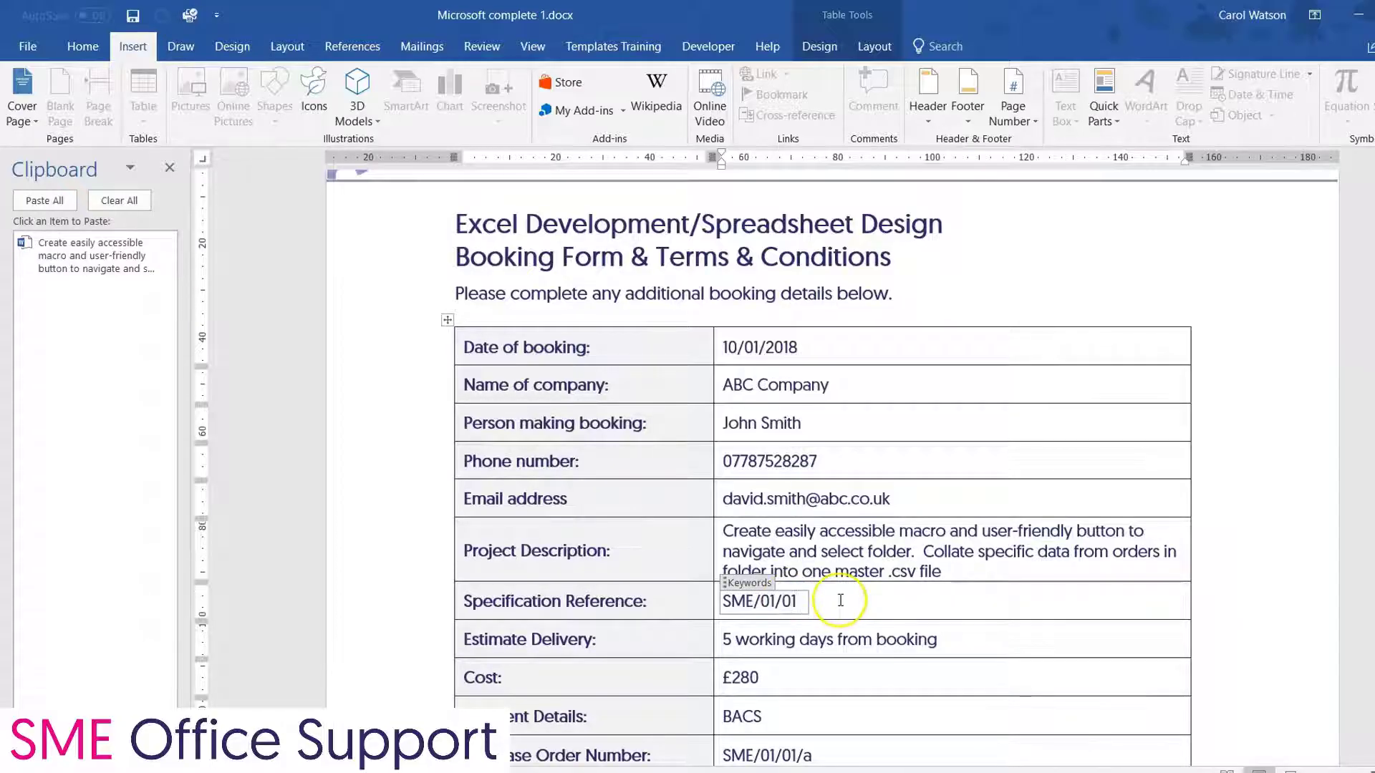
Check the manager, company and subject fields in the signature block, footers and terms and conditions
scroll(841, 600, down, 5)
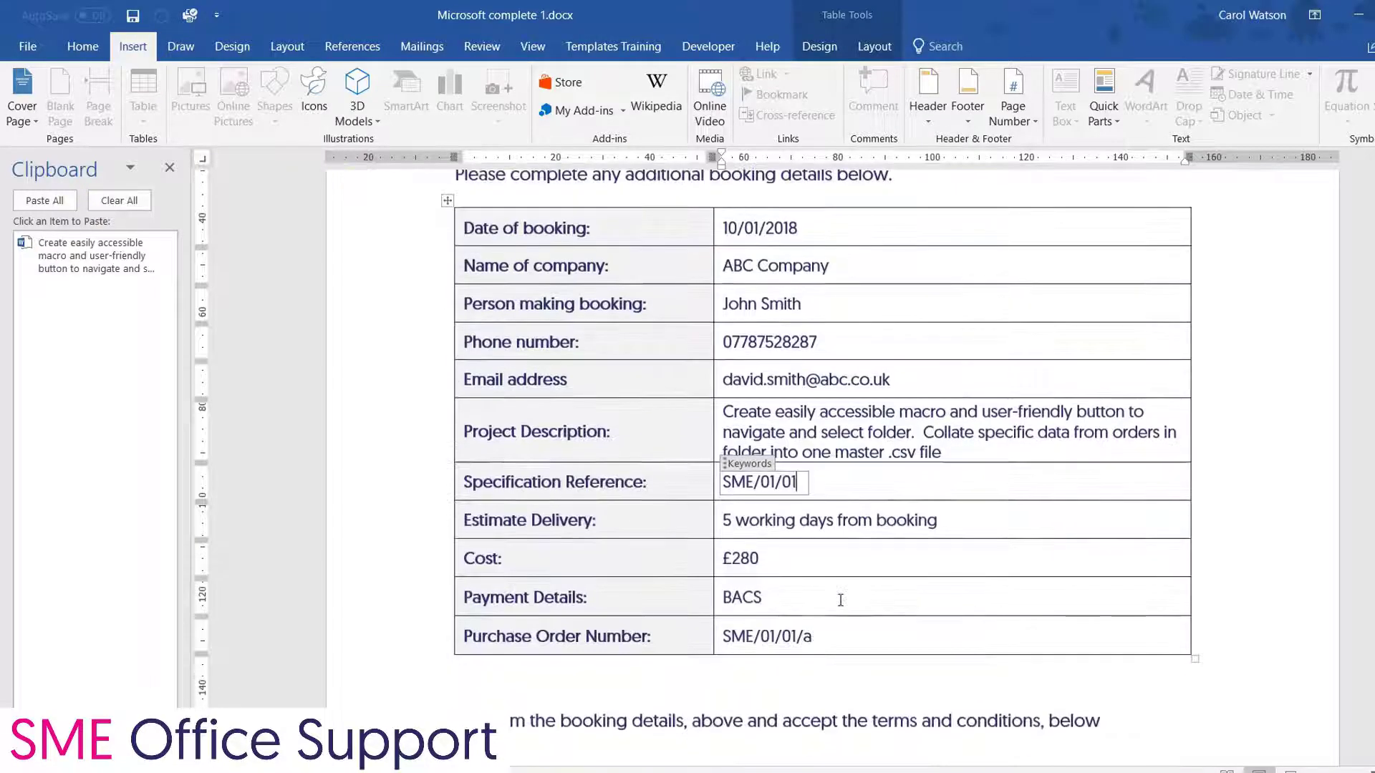
scroll(841, 600, down, 2)
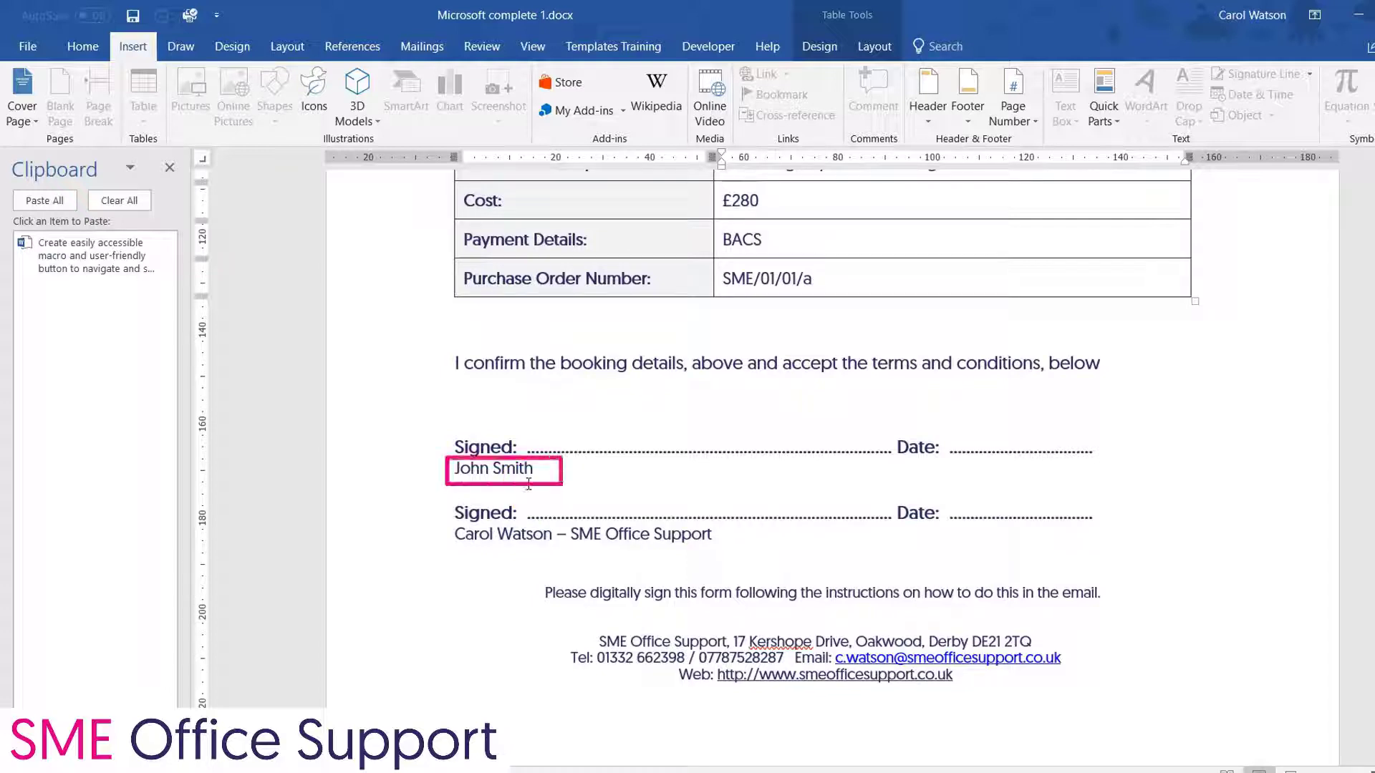
scroll(528, 484, down, 4)
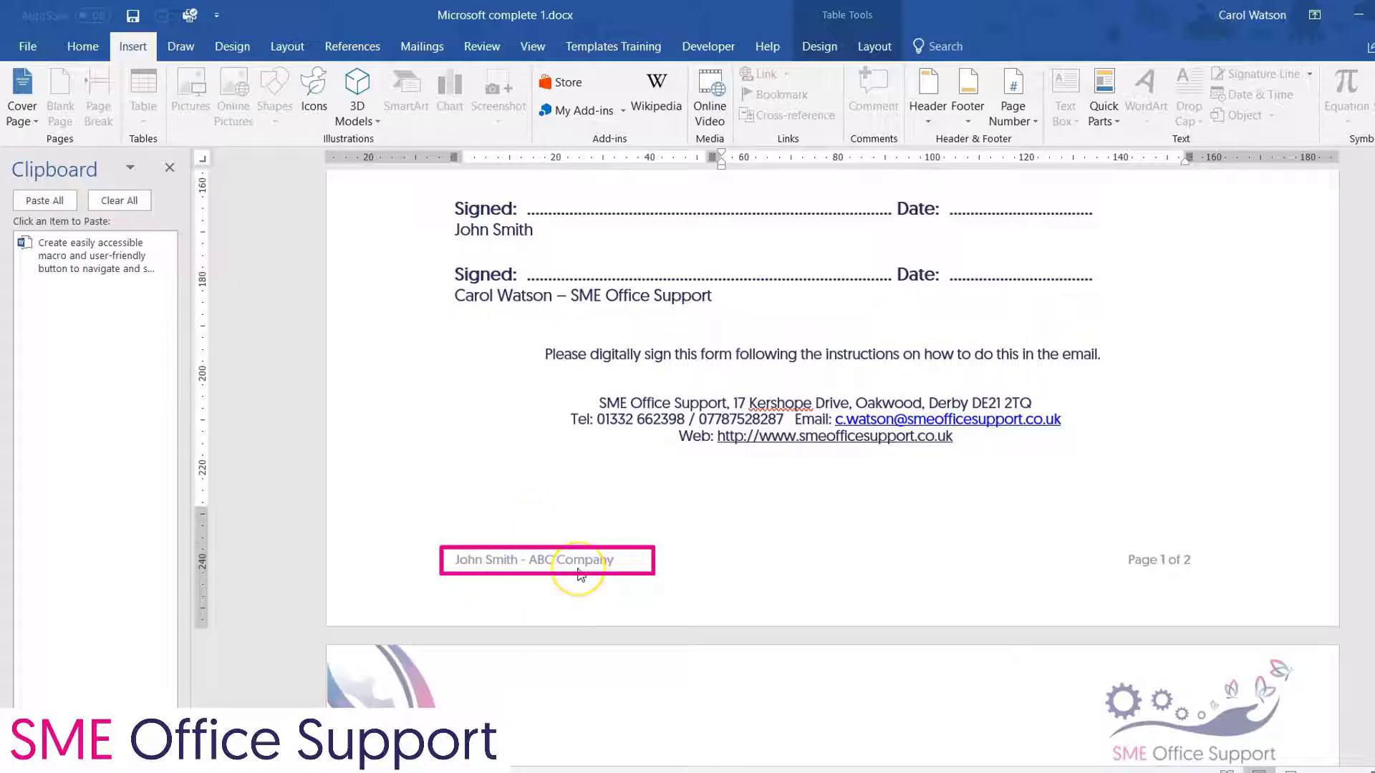
scroll(580, 573, down, 7)
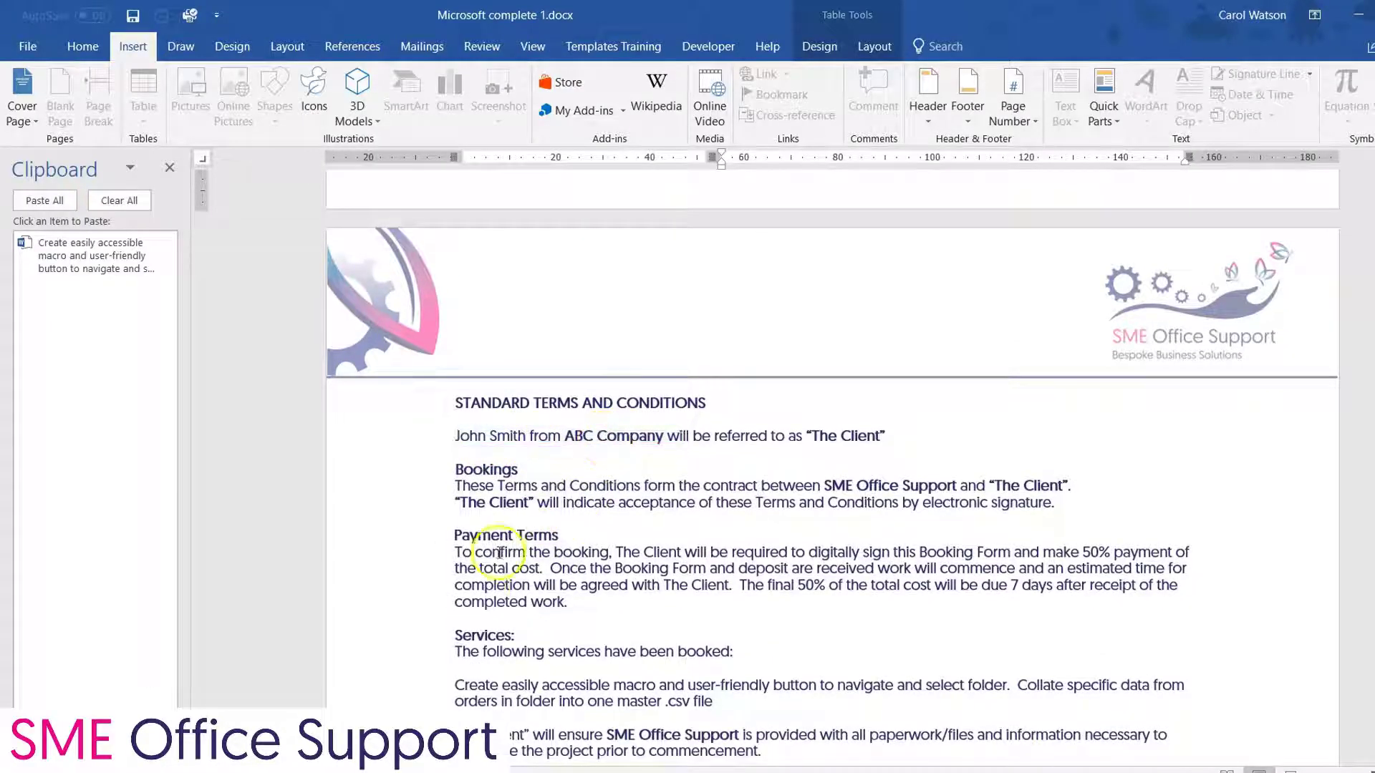
scroll(528, 630, down, 3)
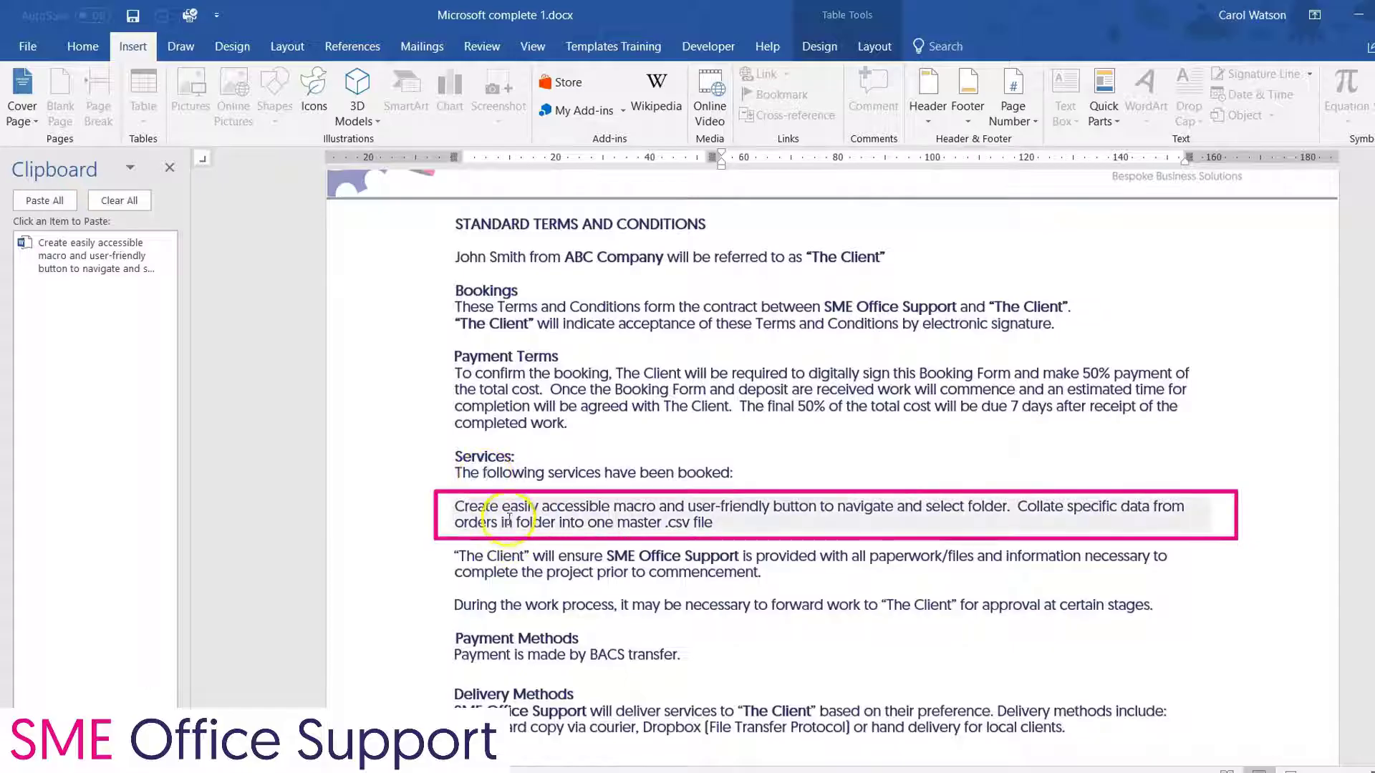
click(508, 517)
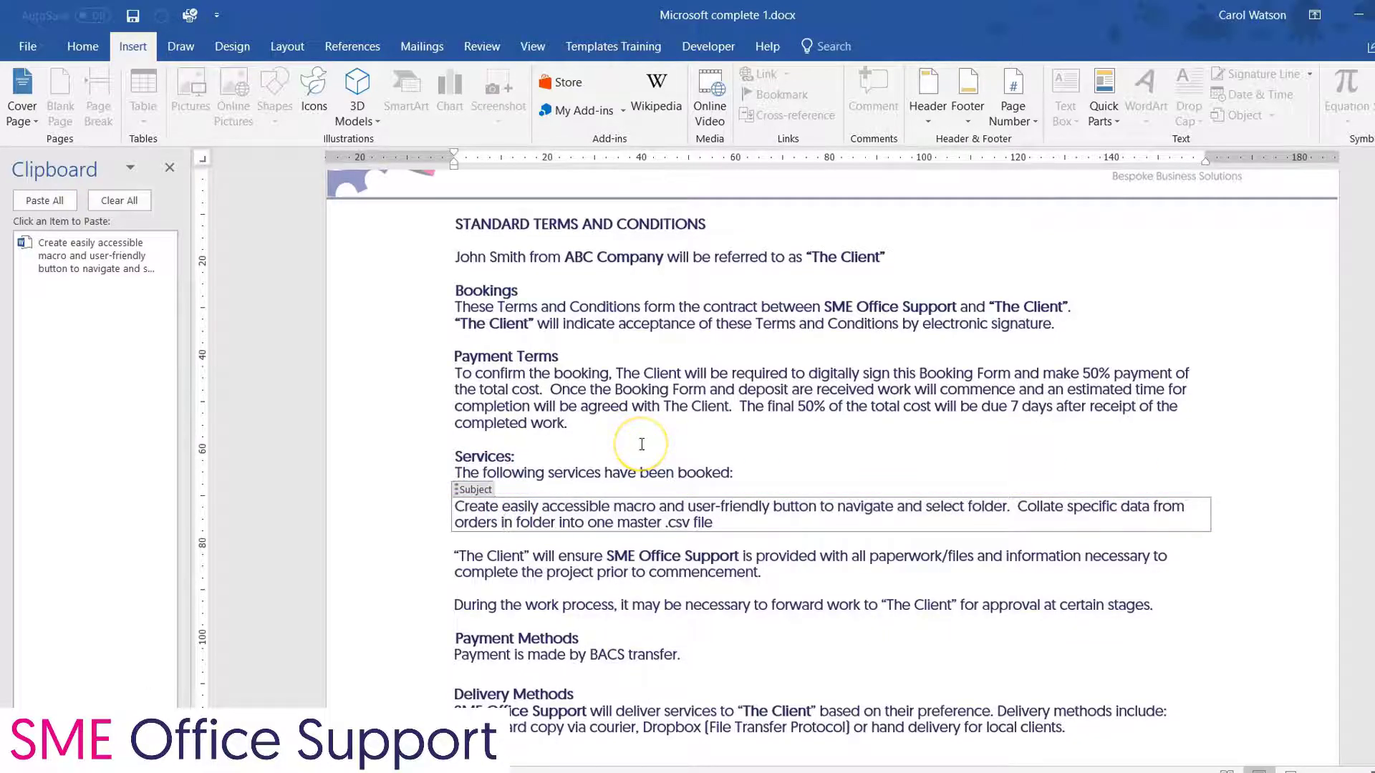
scroll(642, 444, down, 10)
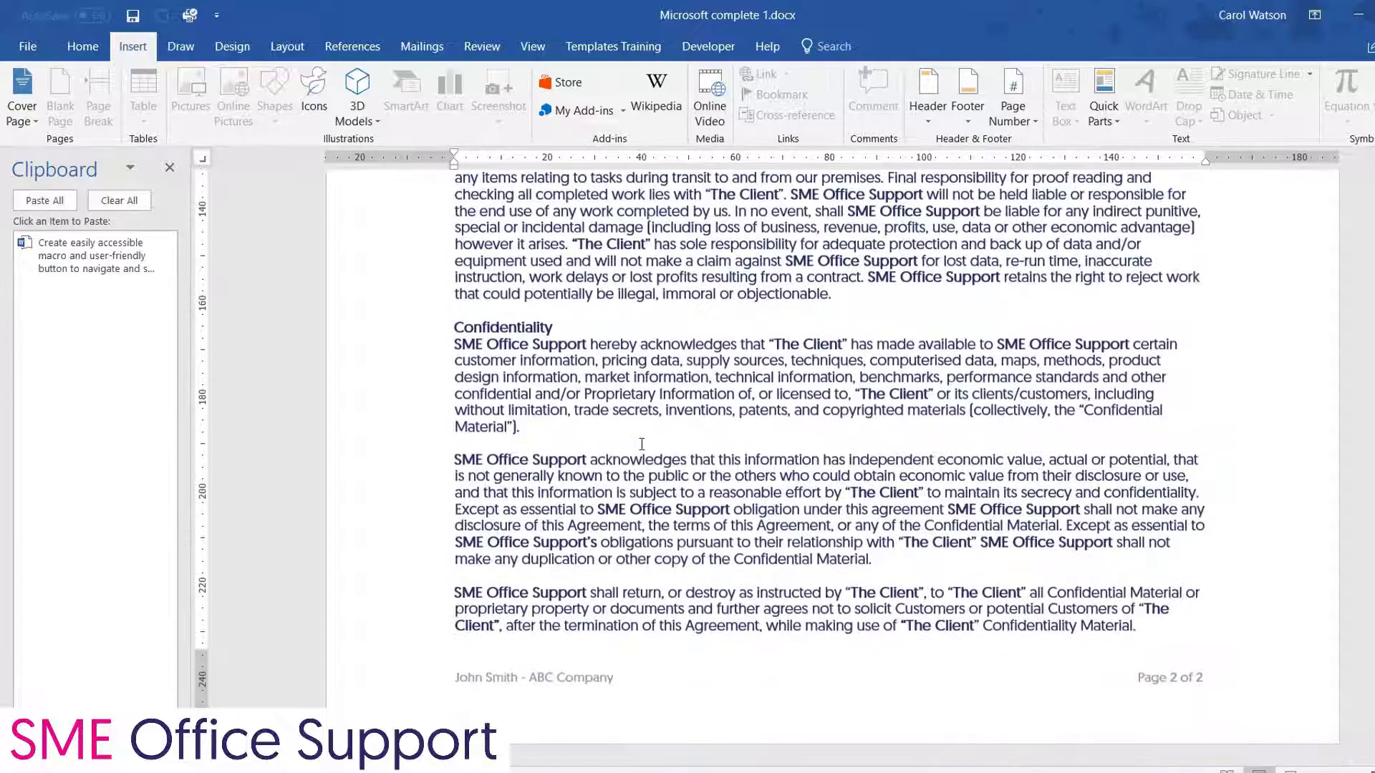
scroll(642, 444, up, 12)
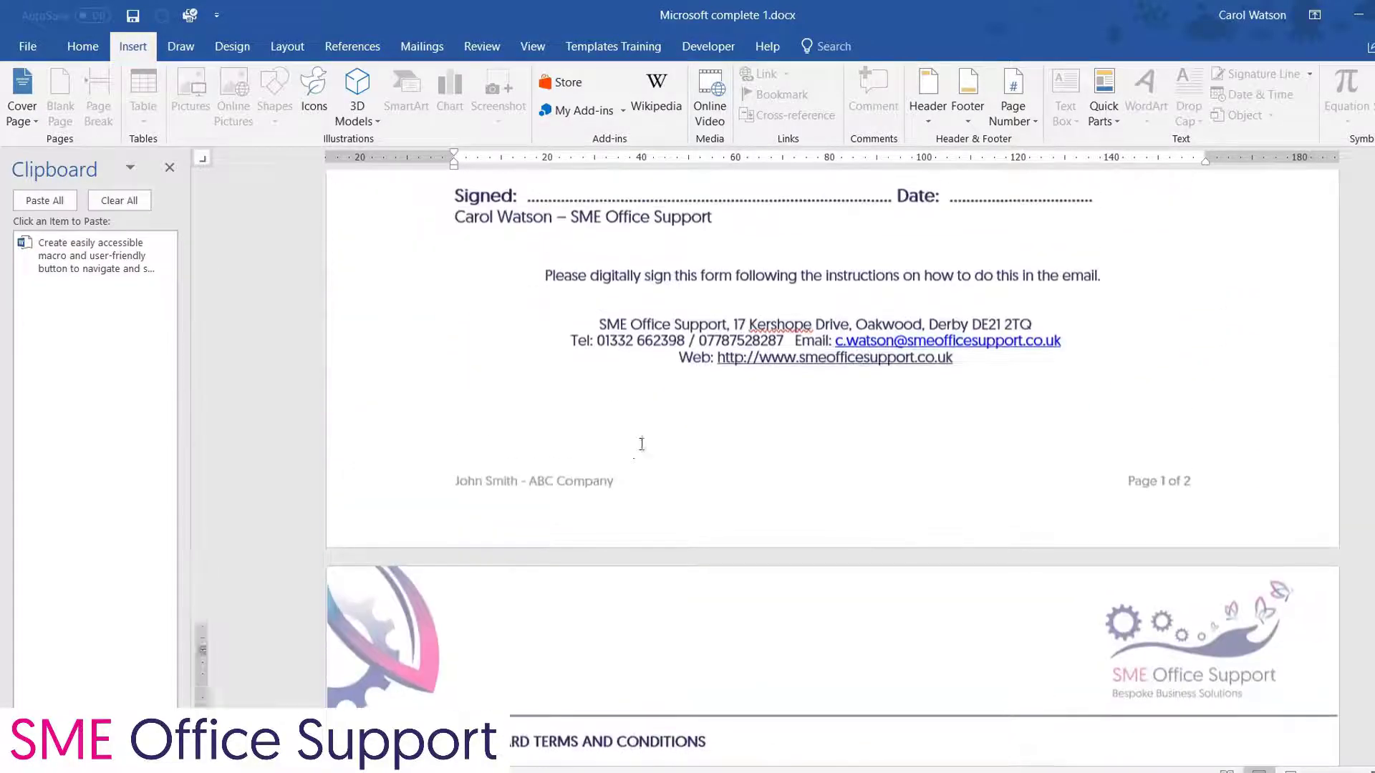
scroll(641, 444, up, 10)
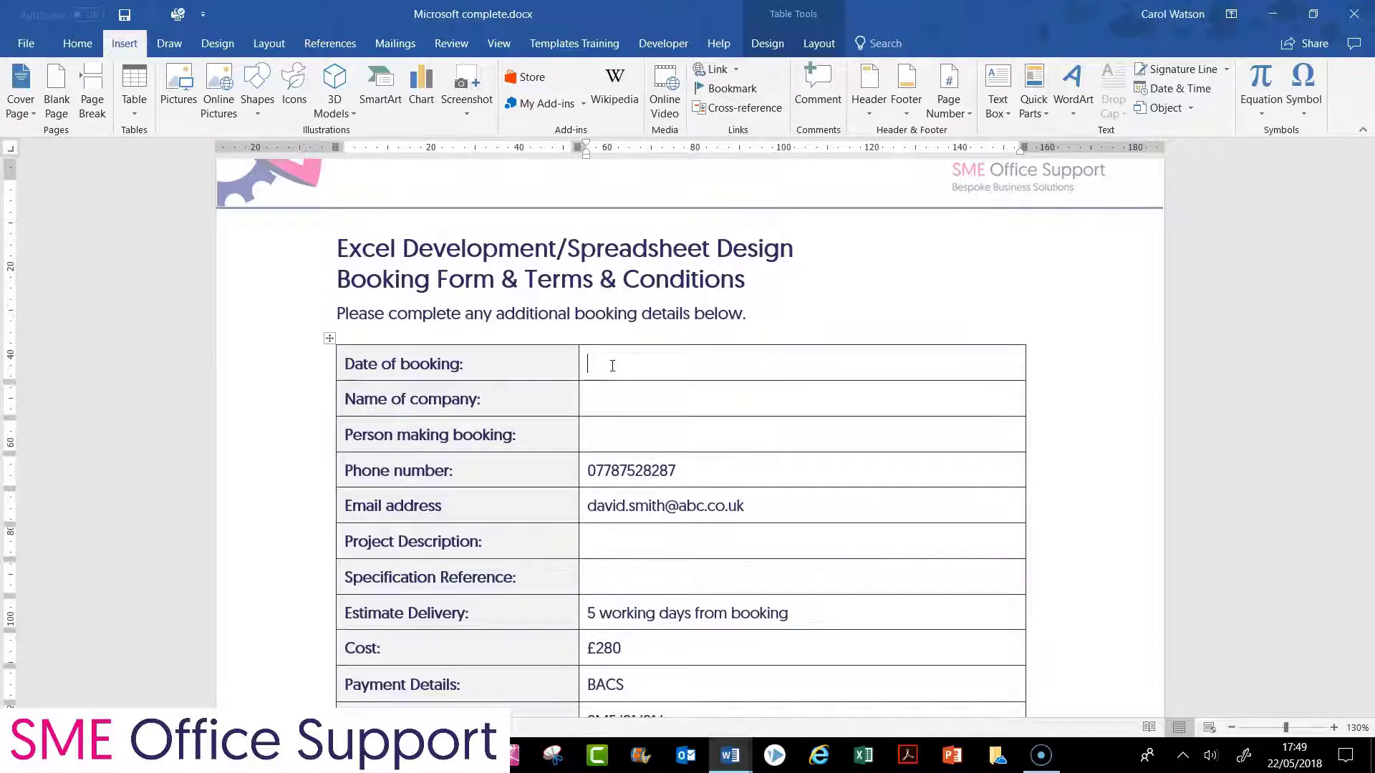
Insert the Publish Date document property into the Date of booking cell of Microsoft complete.docx
click(121, 47)
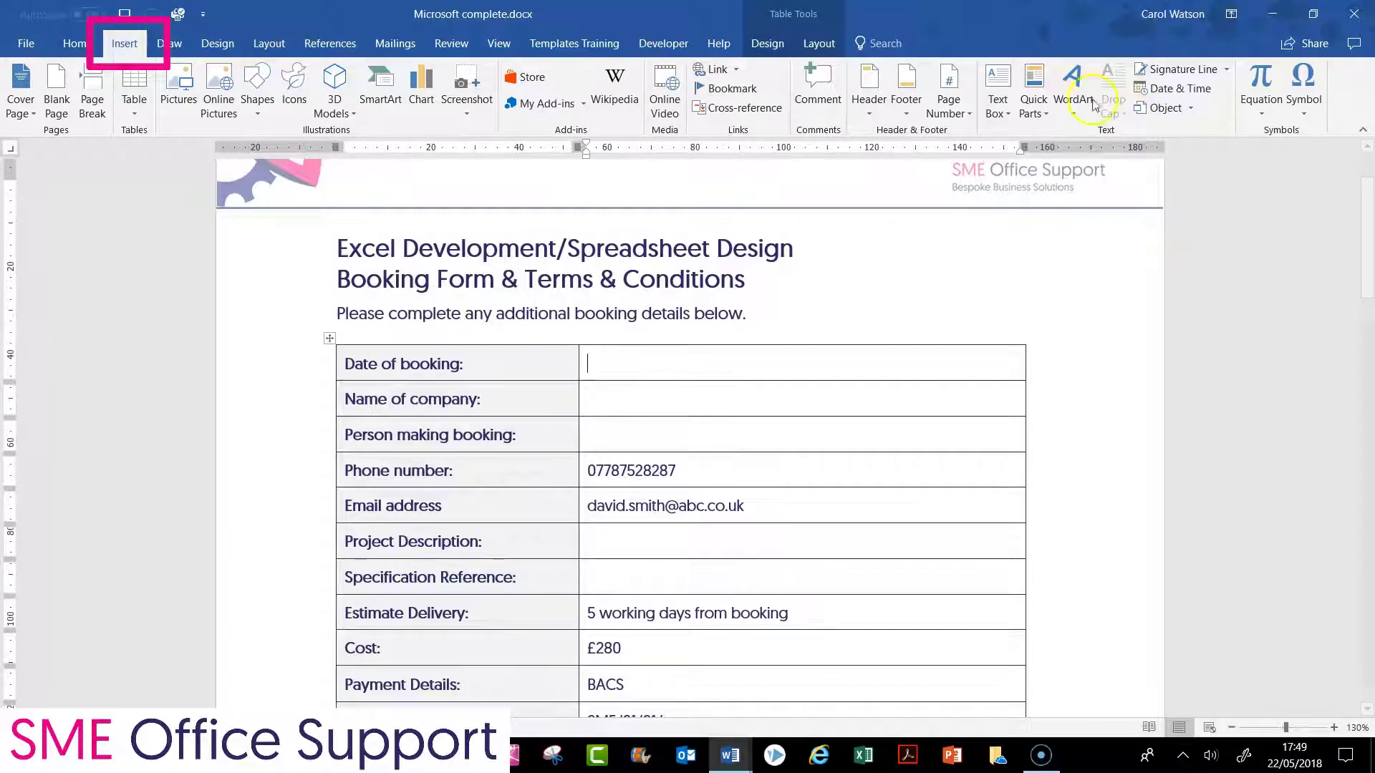
click(1033, 107)
mouse_move(1074, 153)
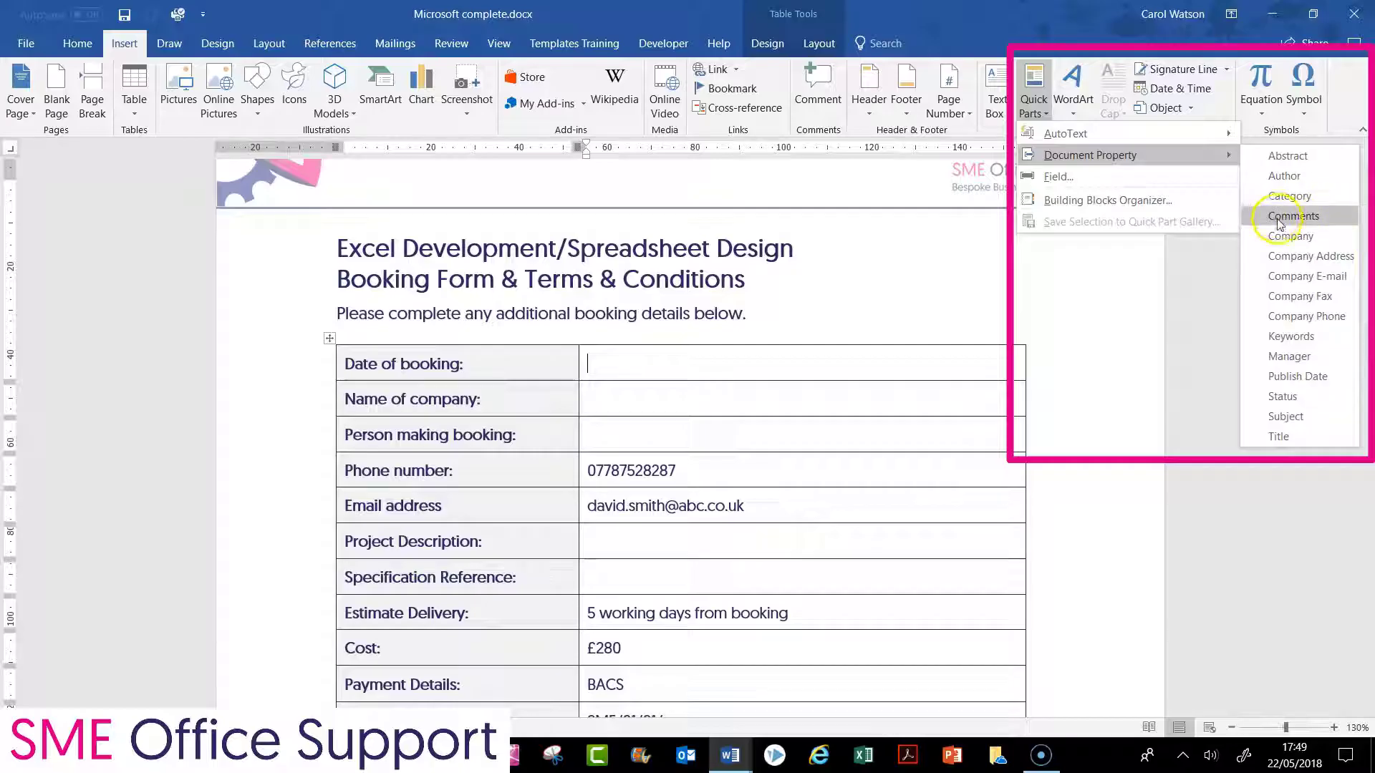
click(1296, 377)
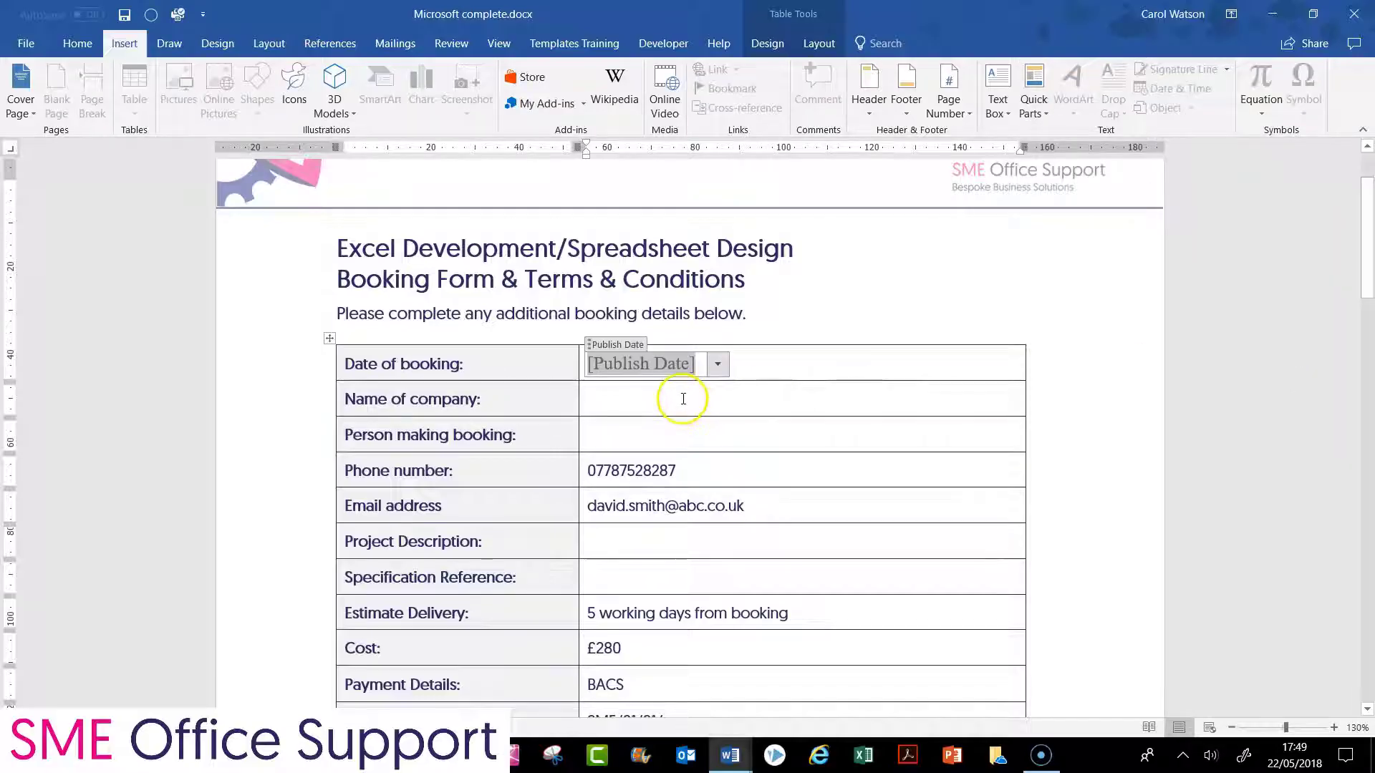
Insert the Company document property into the Name of company cell
click(683, 399)
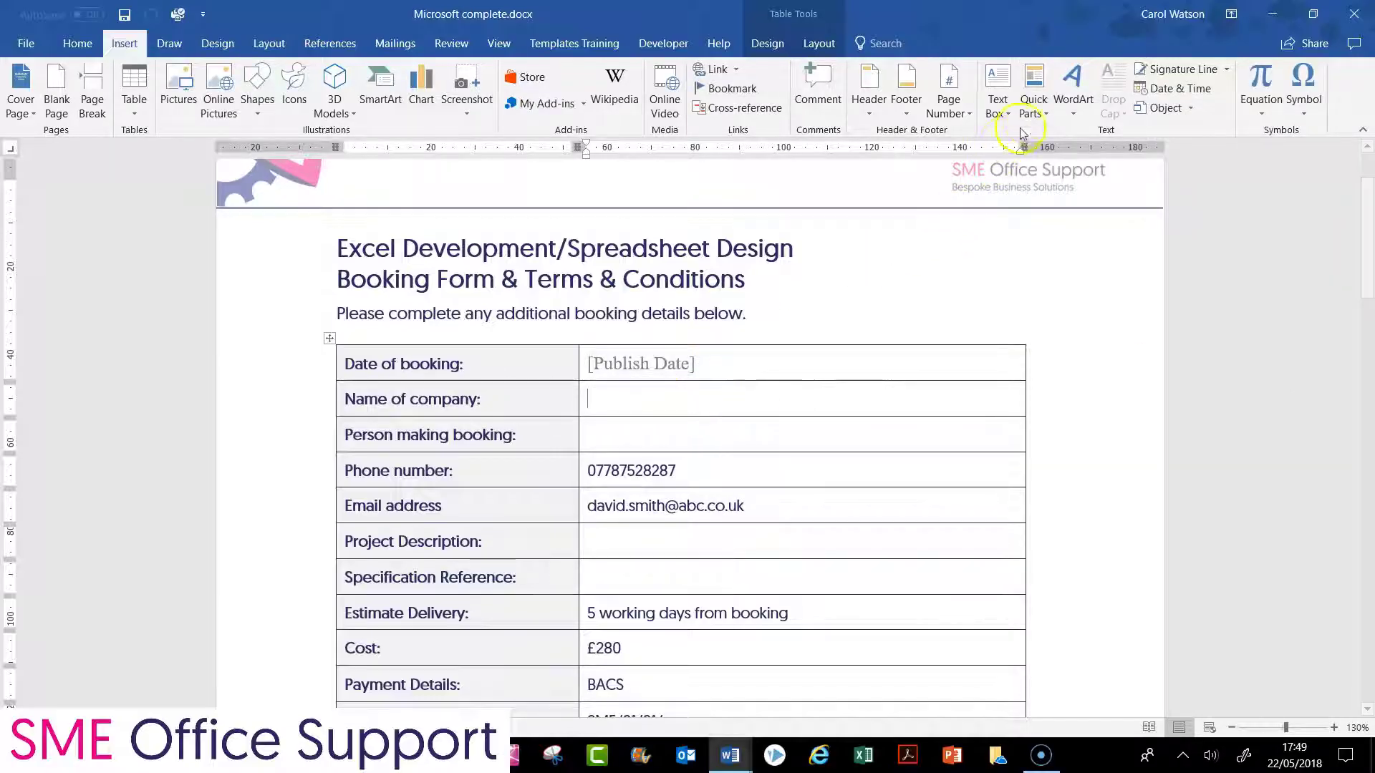
click(1034, 92)
mouse_move(1115, 163)
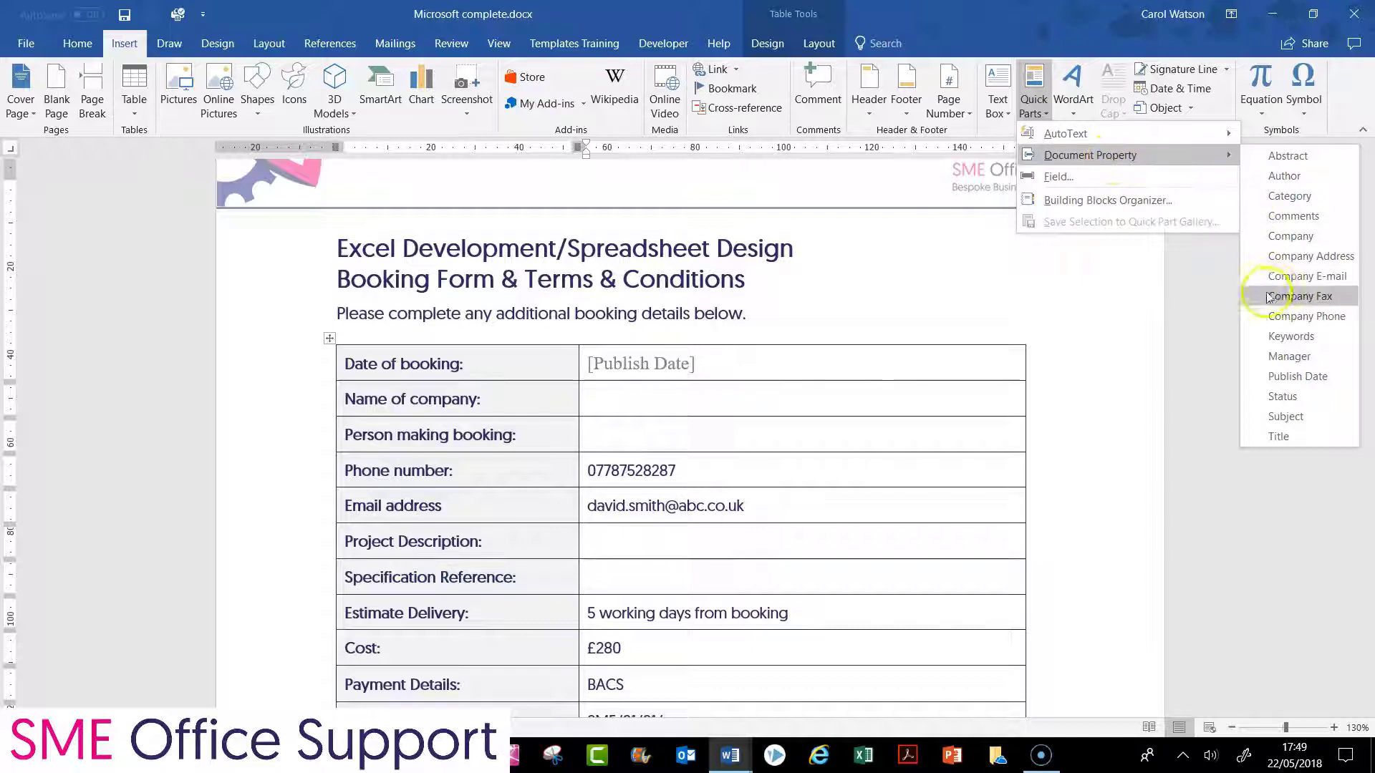
click(1284, 244)
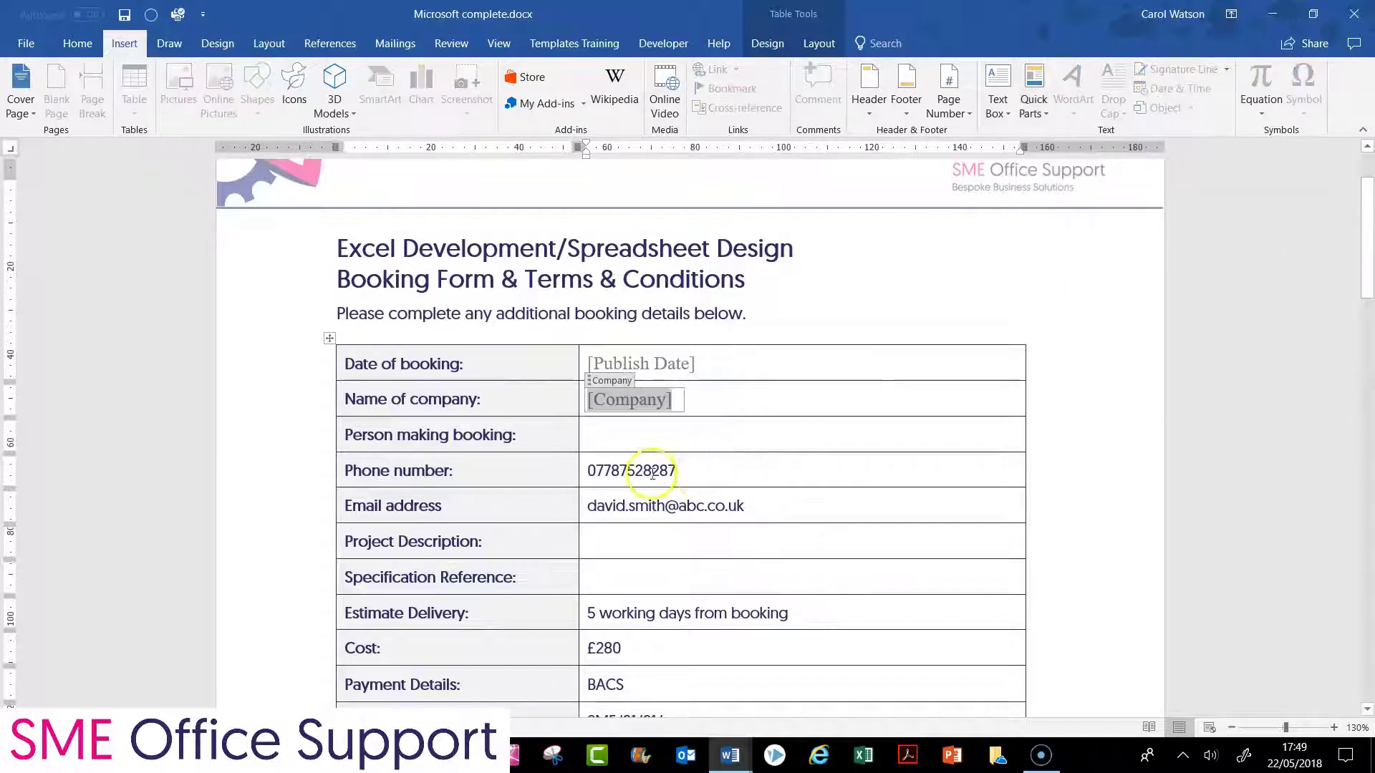
Insert the Manager document property into the Person making booking cell
click(629, 434)
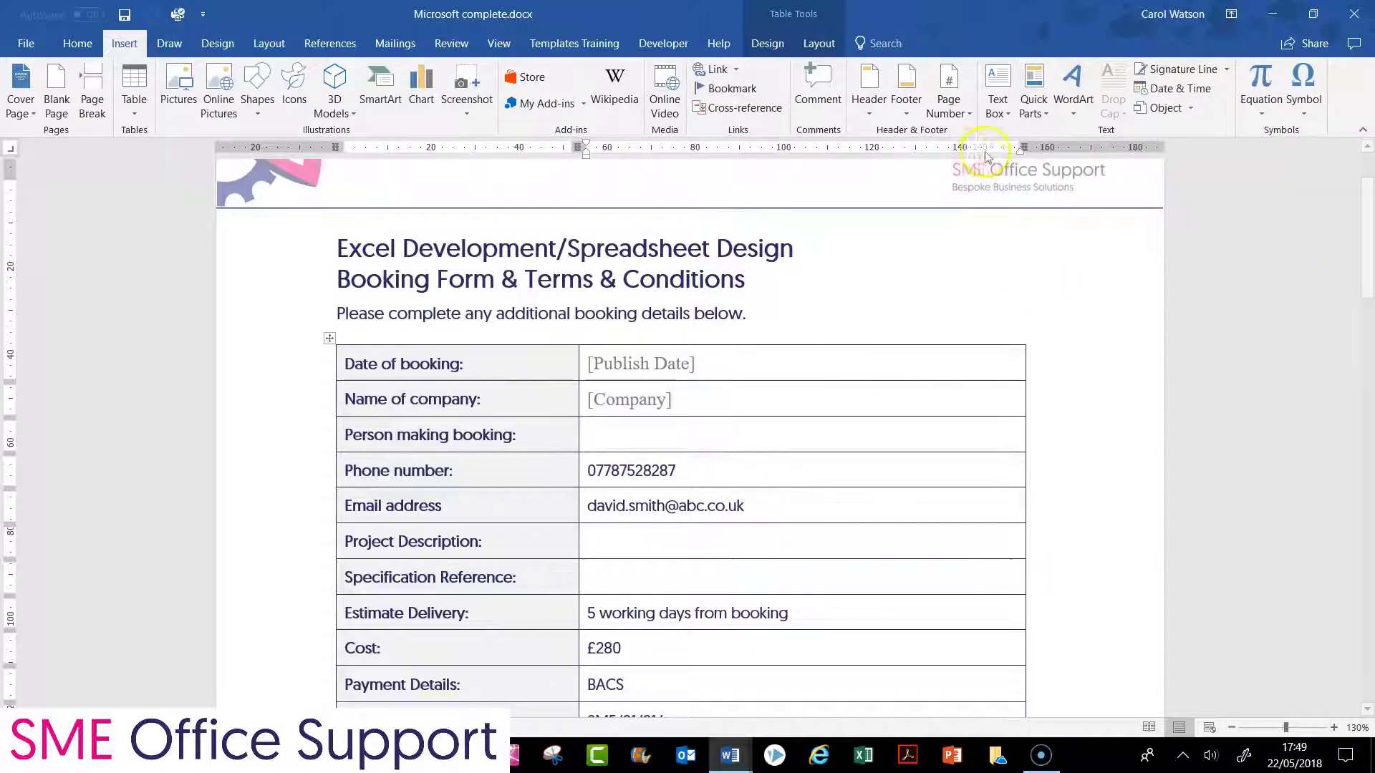
click(1033, 92)
mouse_move(1117, 154)
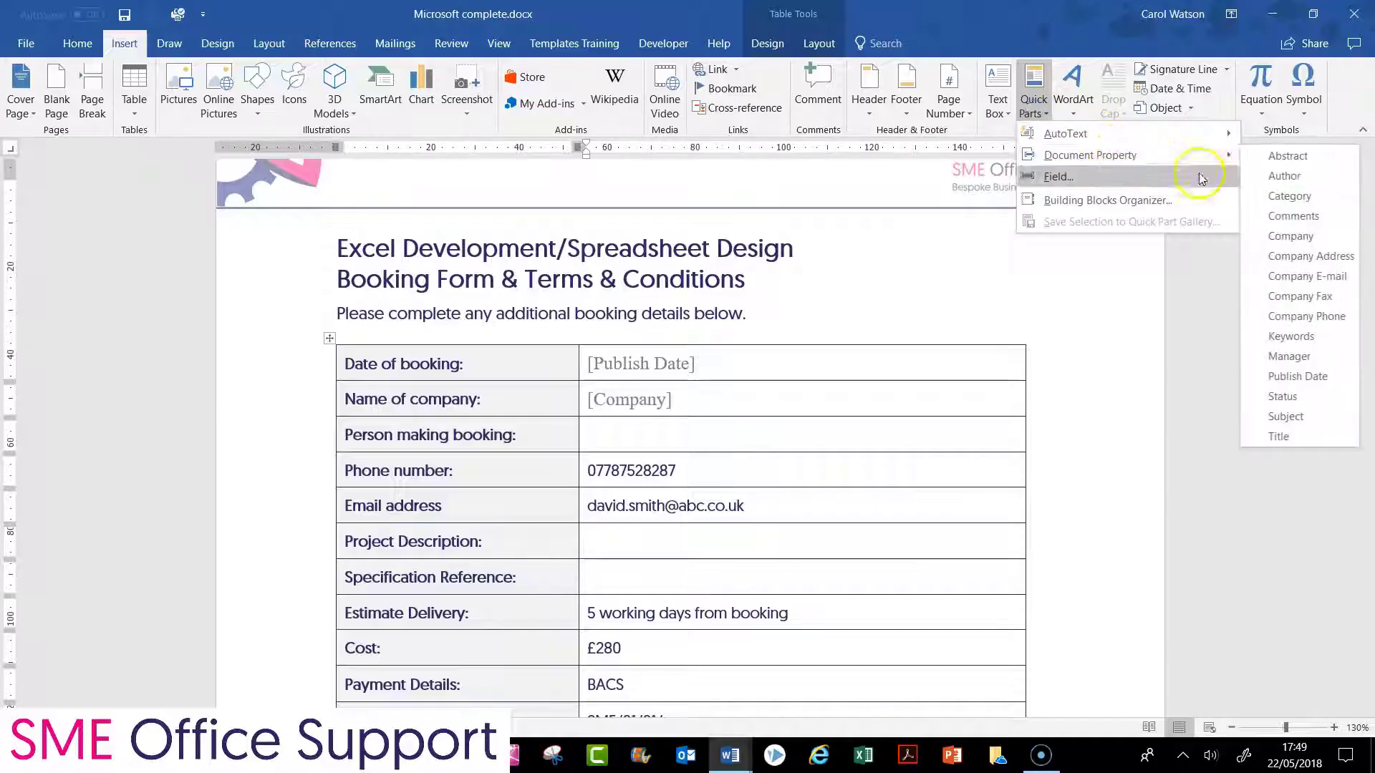
click(1289, 356)
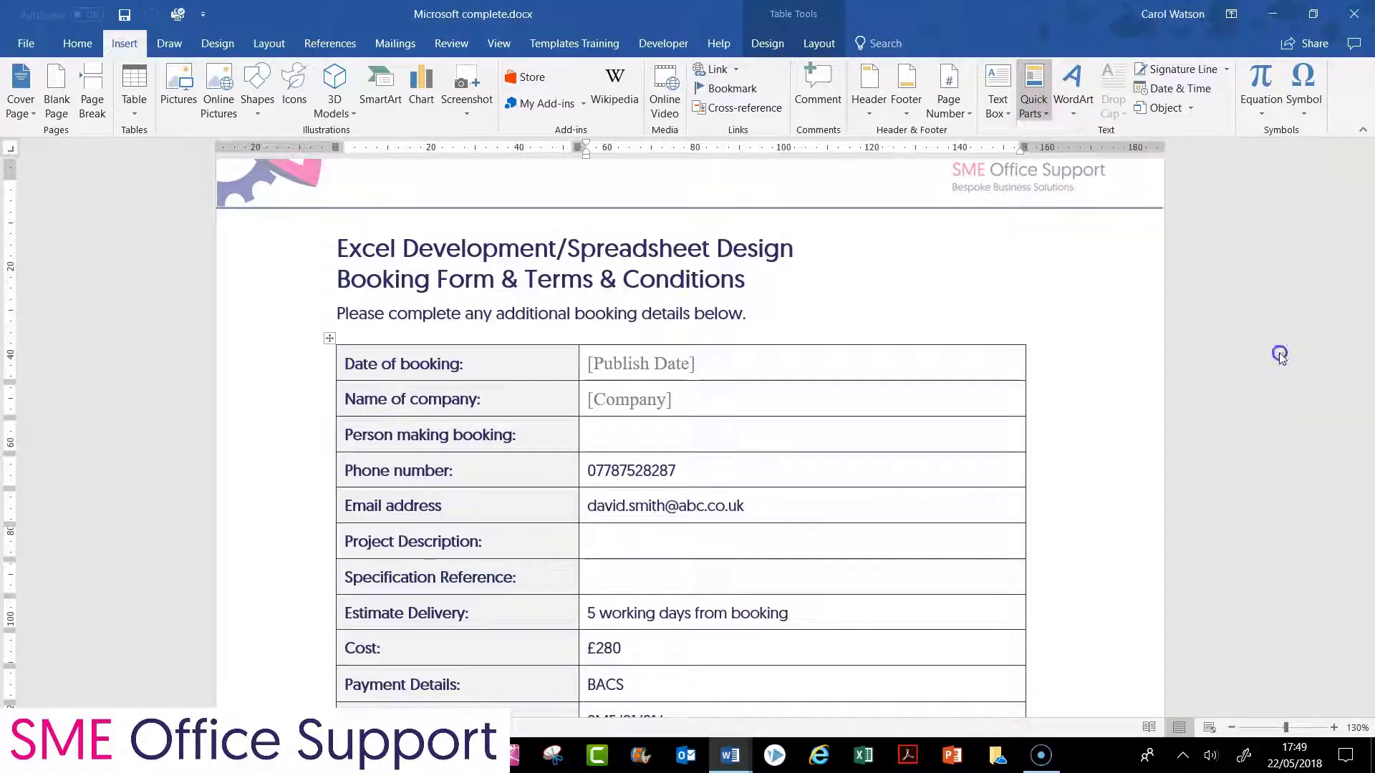
Insert the Subject document property into the Project Description cell
click(614, 546)
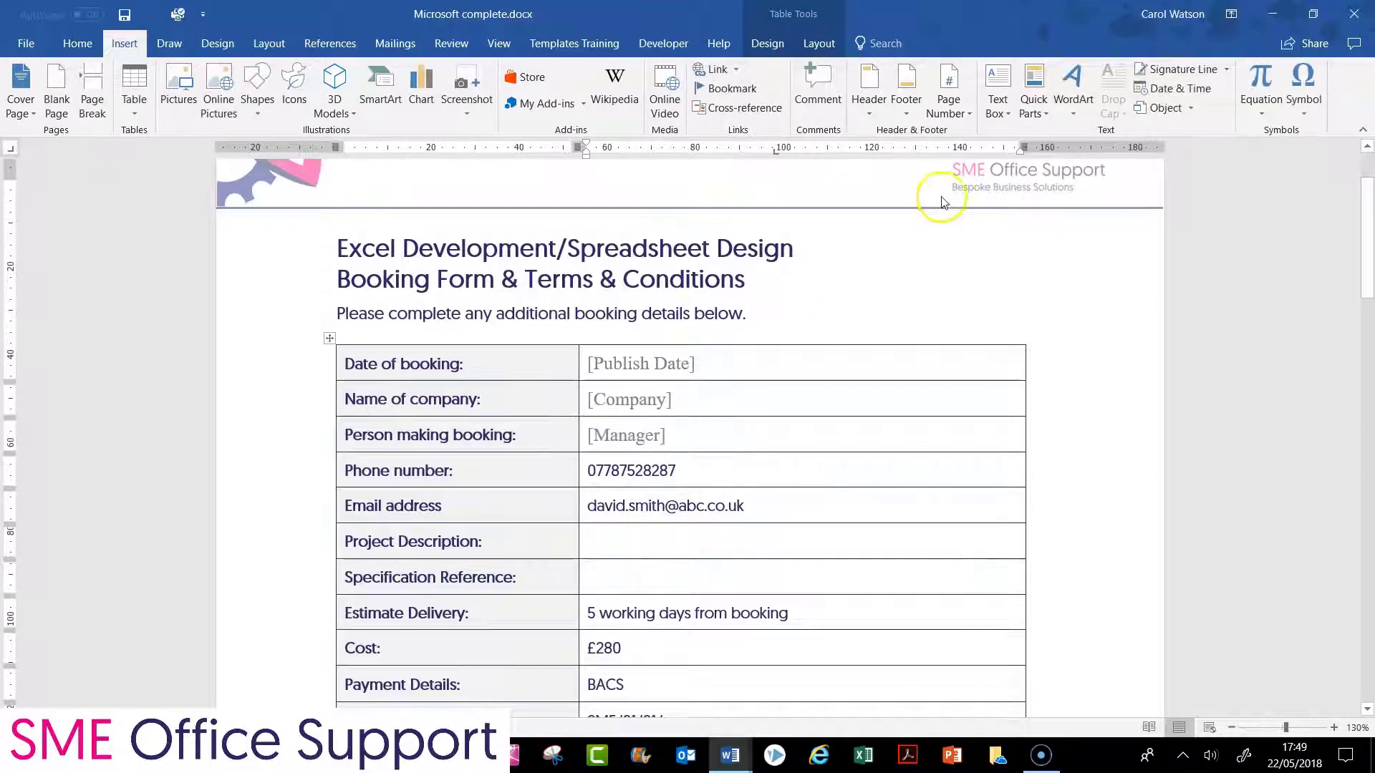
click(1038, 107)
mouse_move(1102, 154)
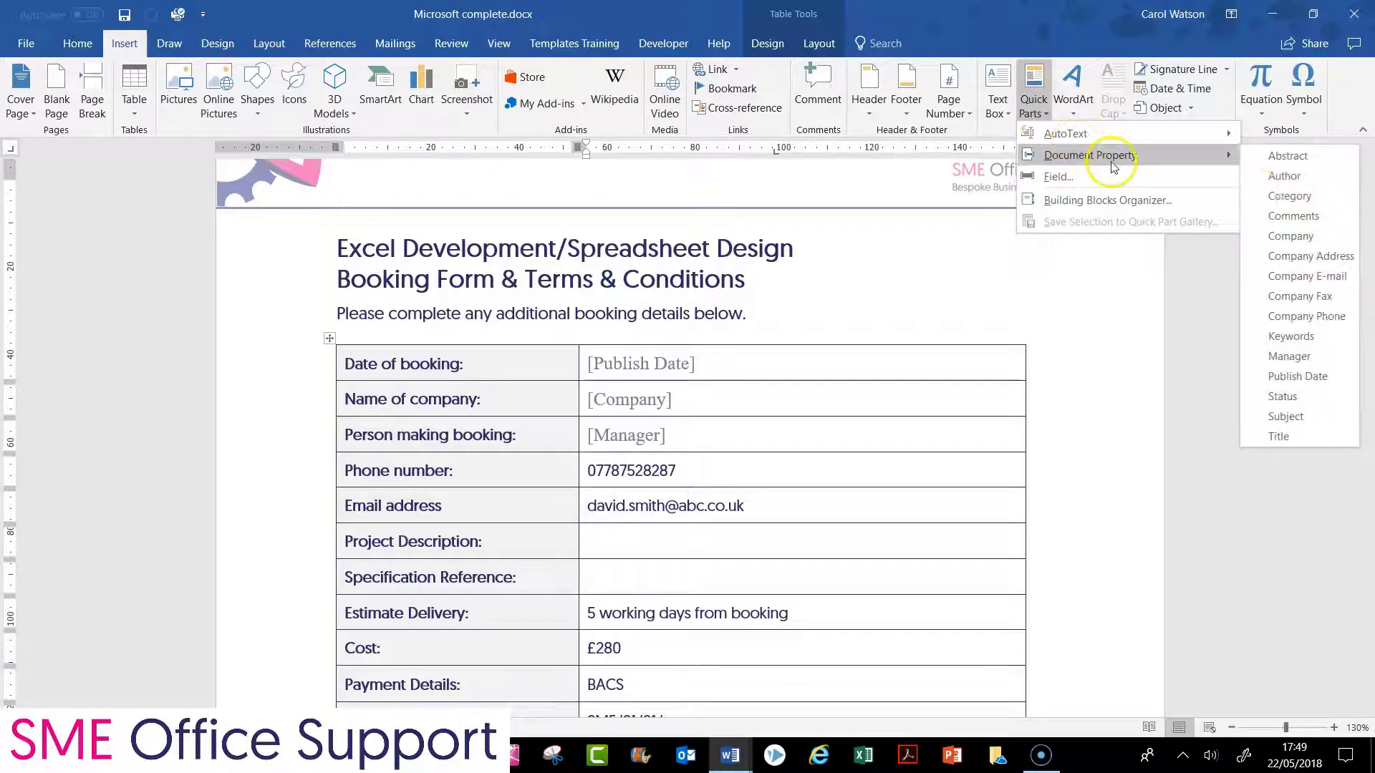
click(1288, 417)
Insert the Keywords document property into the Specification Reference cell
click(629, 582)
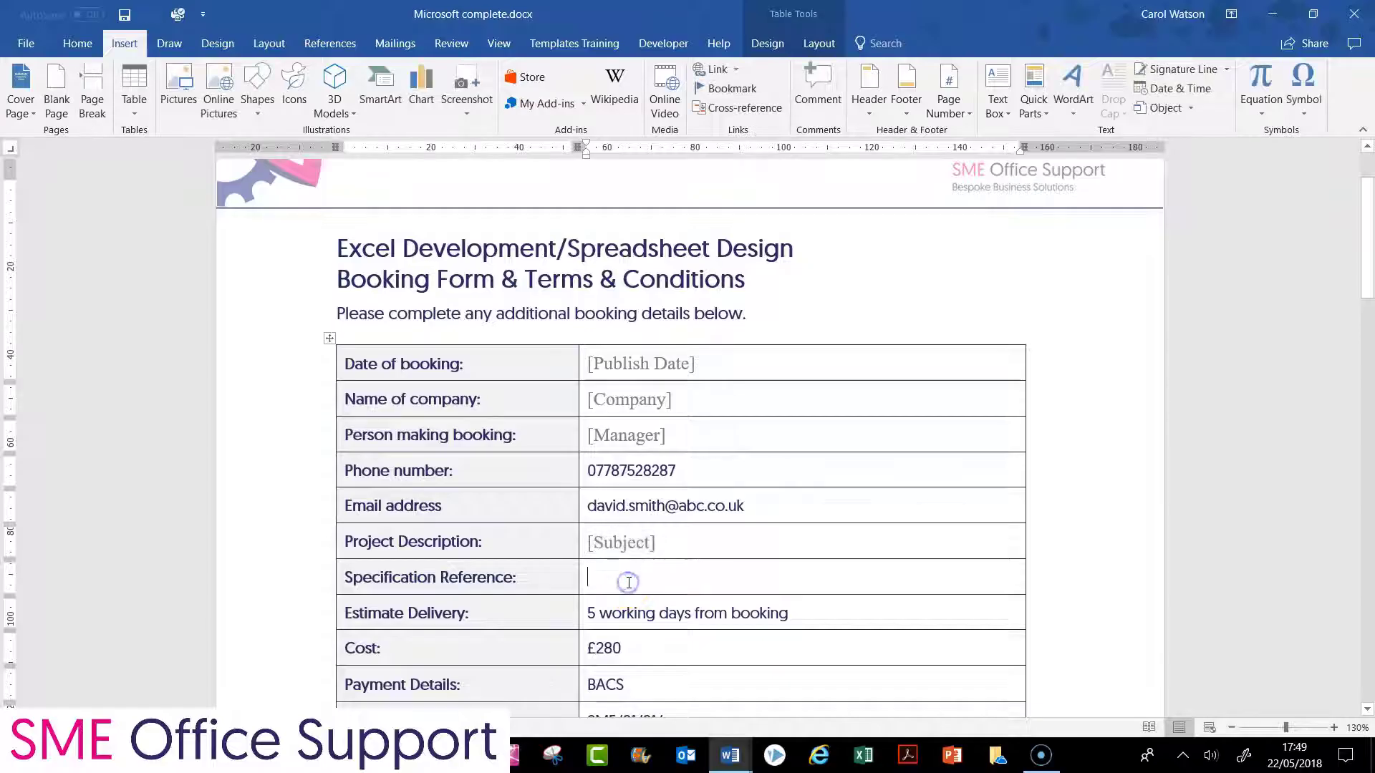
click(1035, 100)
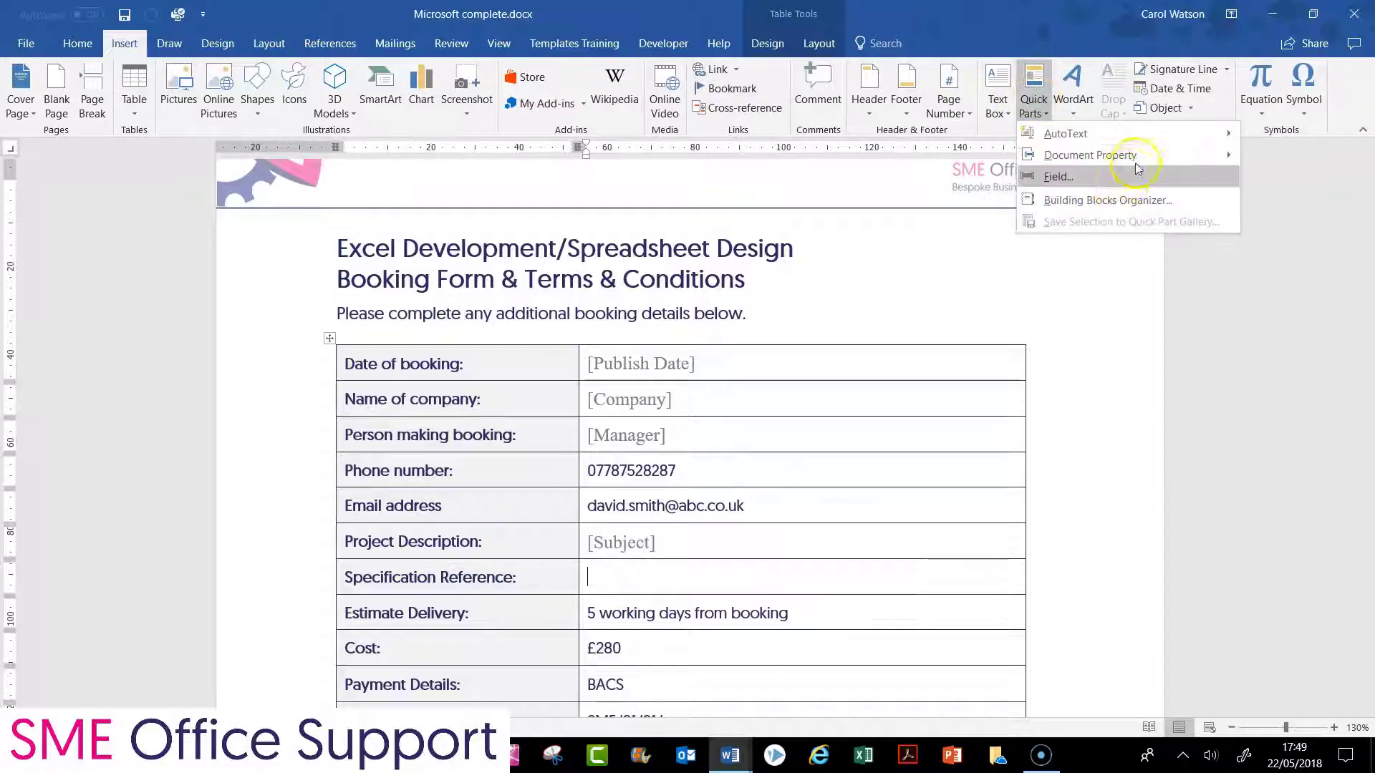
mouse_move(1131, 156)
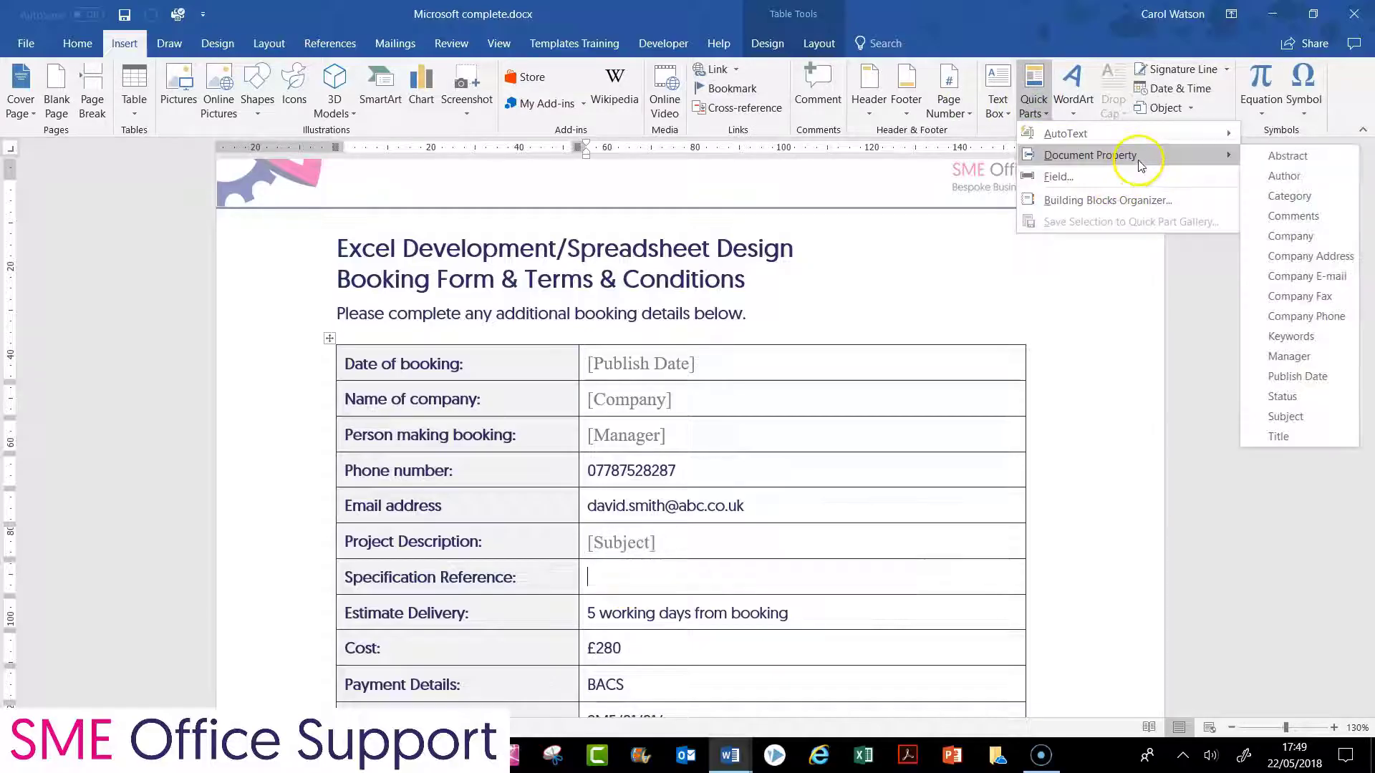
click(1291, 336)
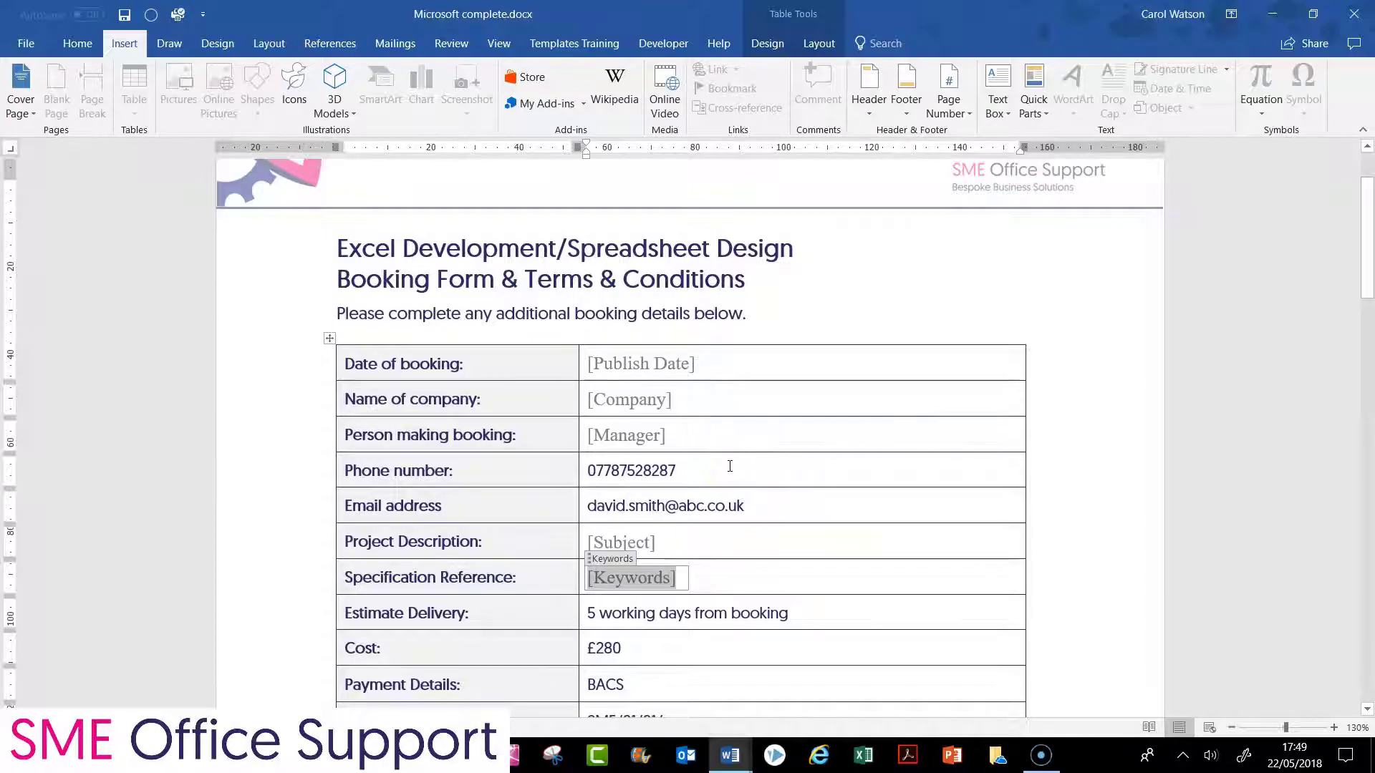
Insert the Manager document property on the empty line beneath the first Signed line
scroll(729, 466, down, 1)
scroll(729, 466, down, 3)
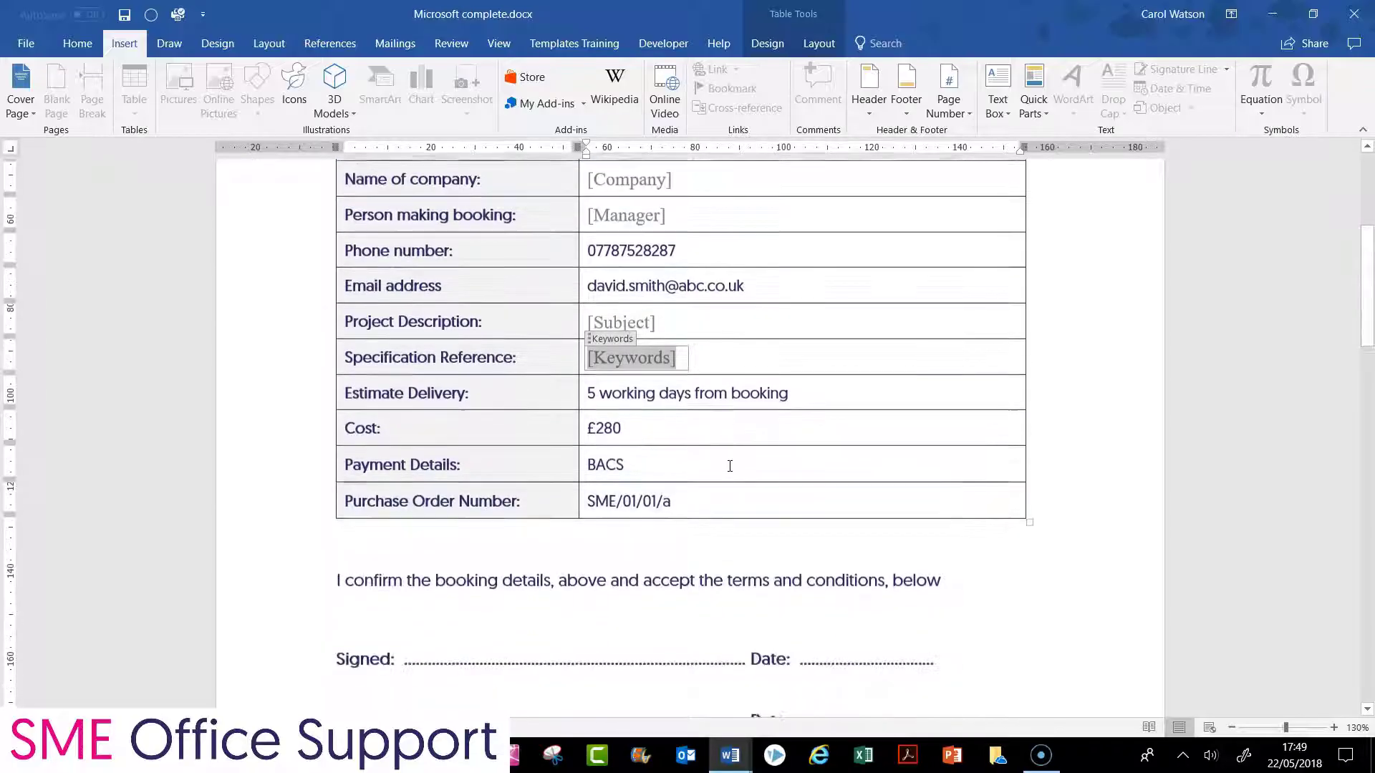
click(619, 337)
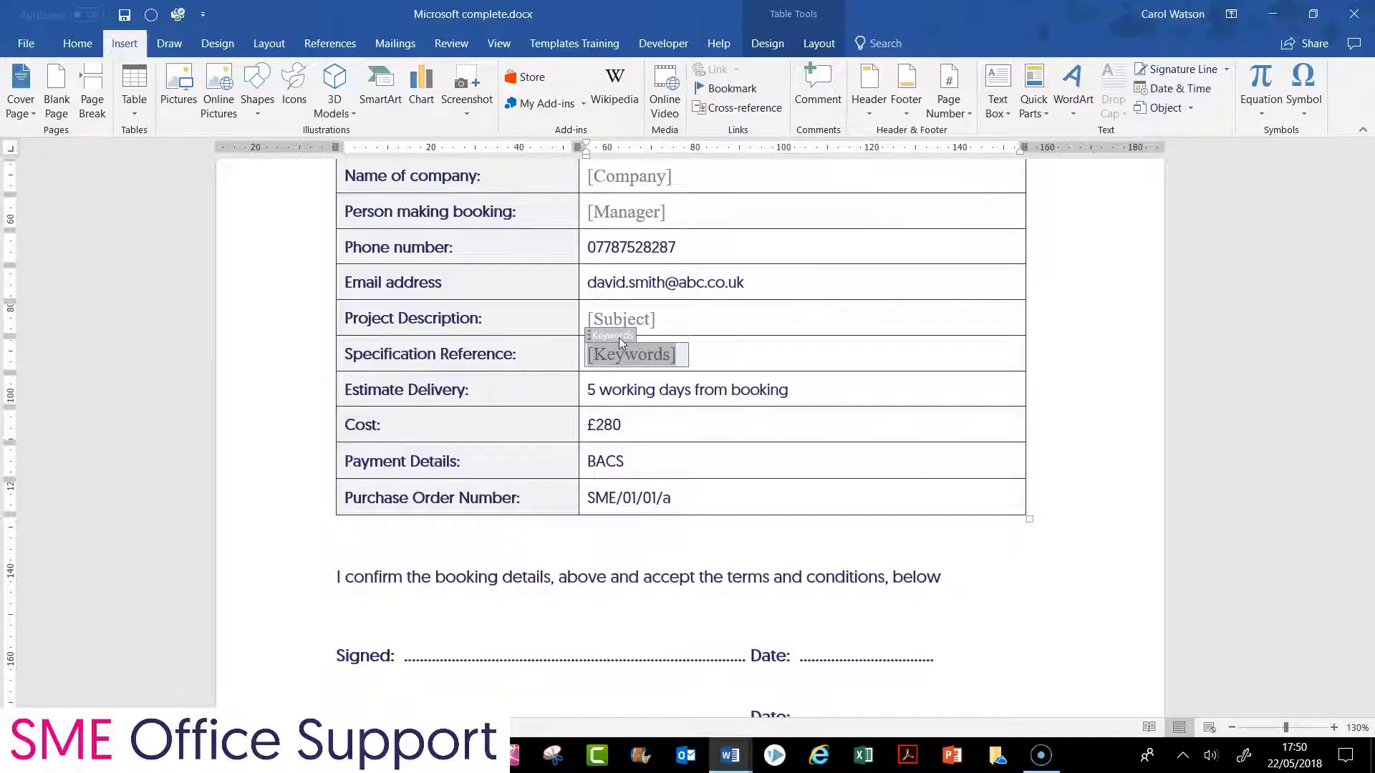
scroll(536, 523, down, 1)
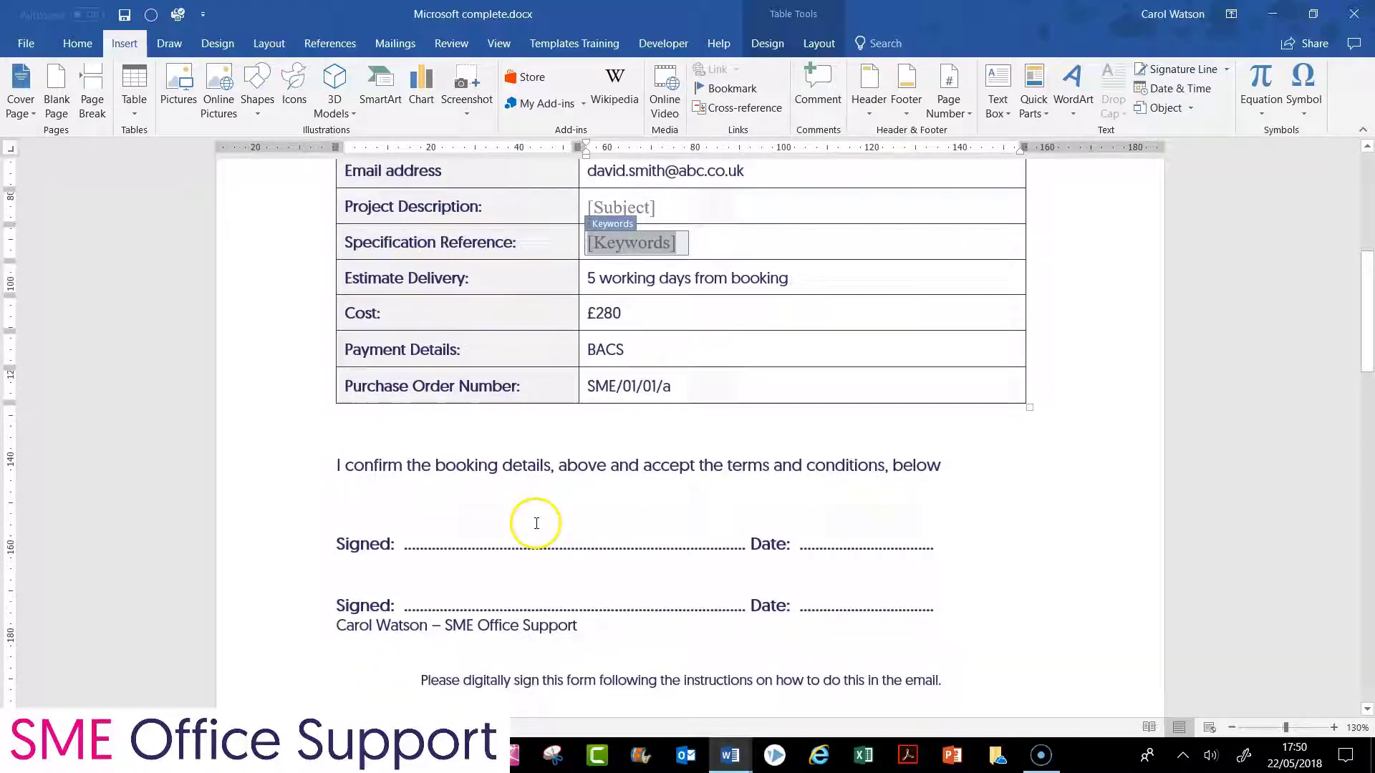
click(341, 561)
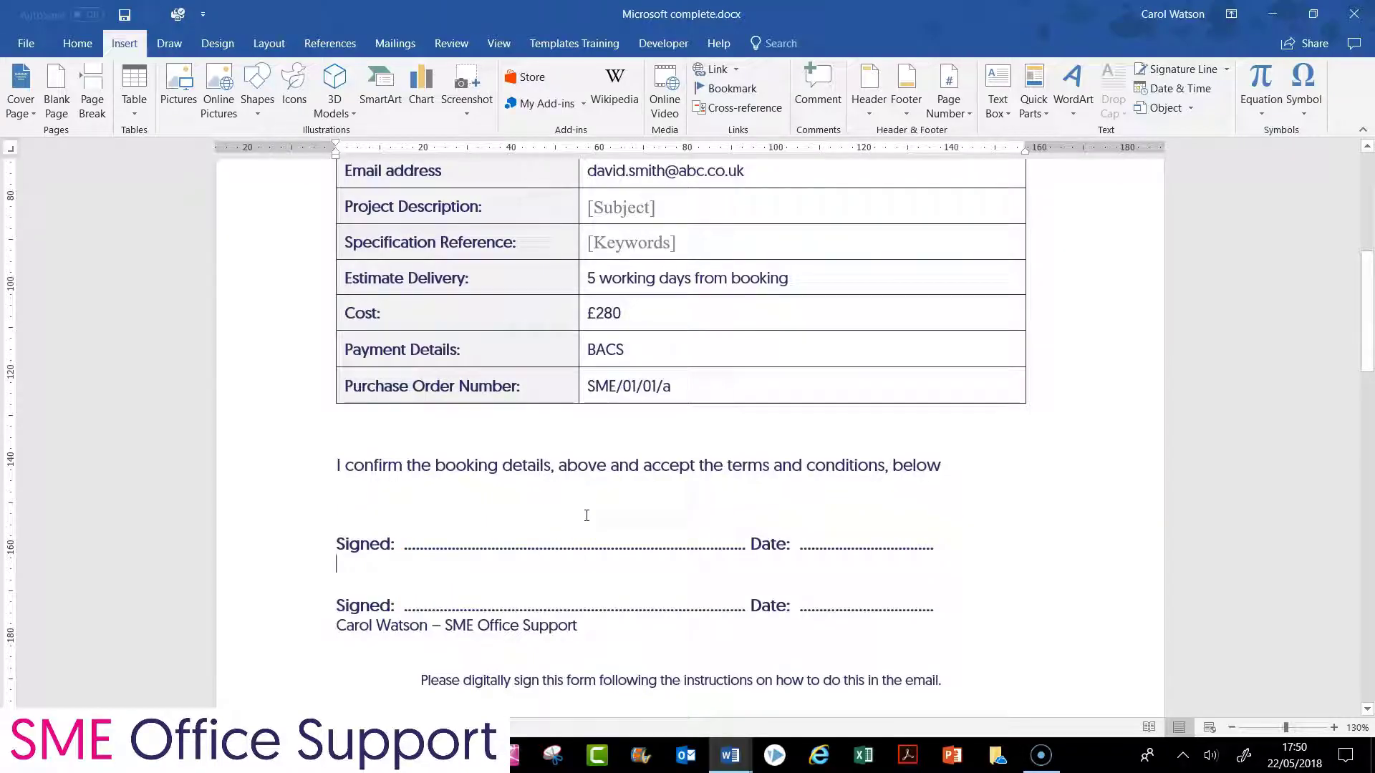
scroll(587, 516, up, 3)
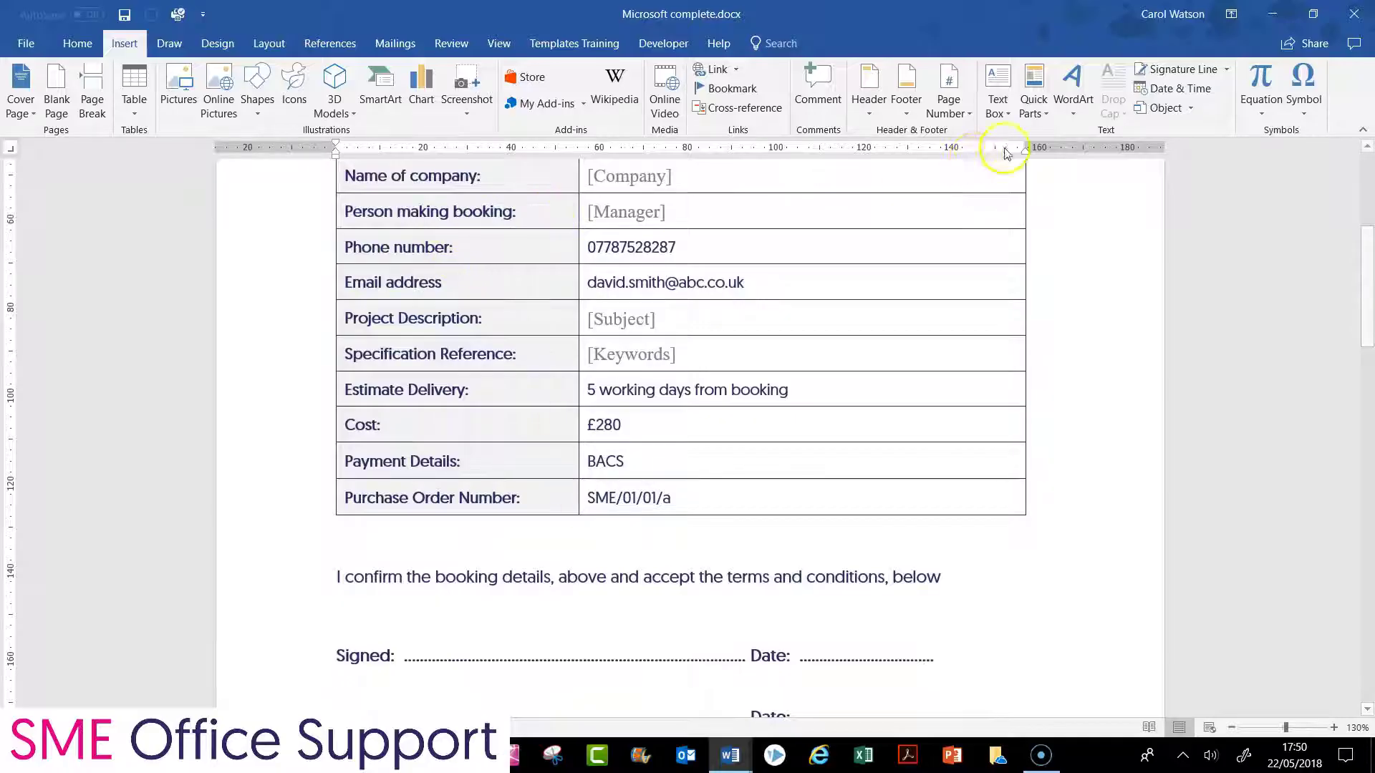
click(1034, 109)
mouse_move(1080, 157)
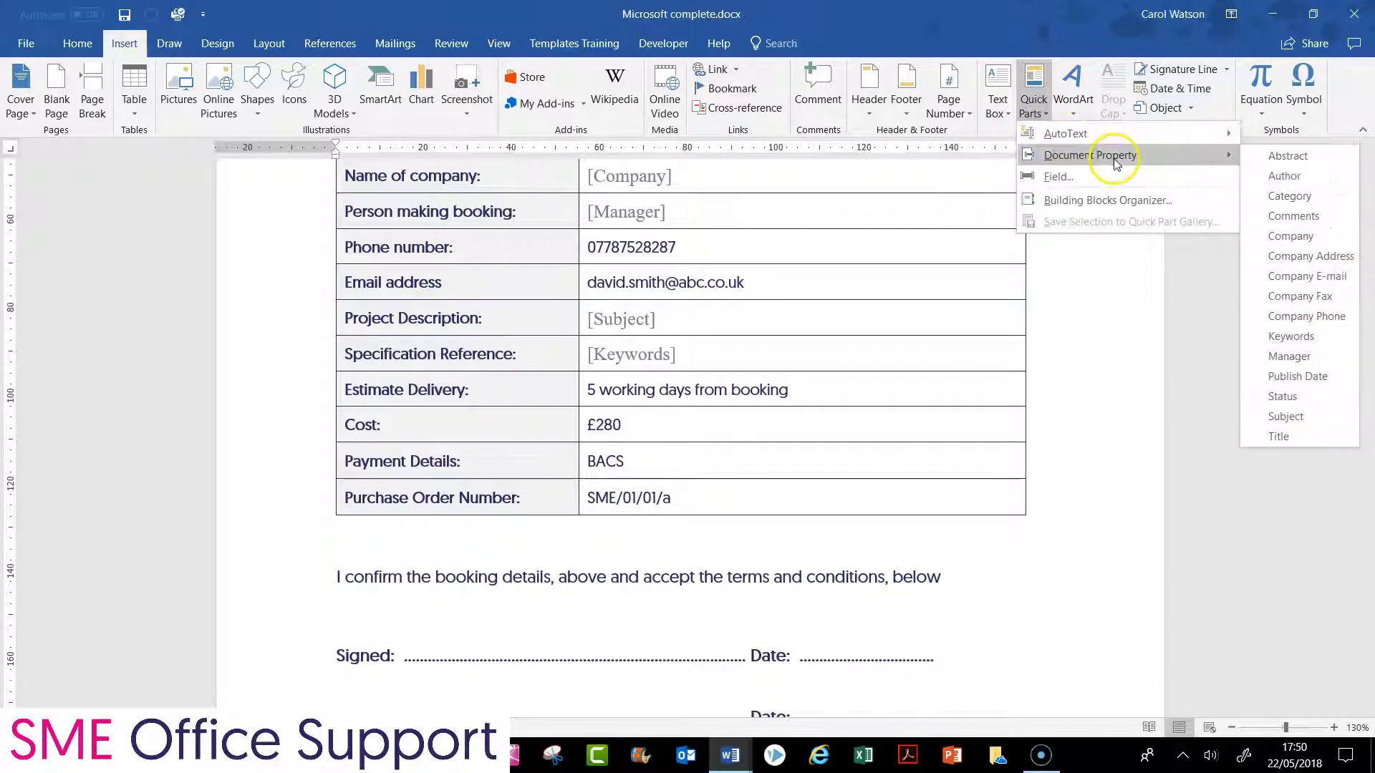
click(1289, 356)
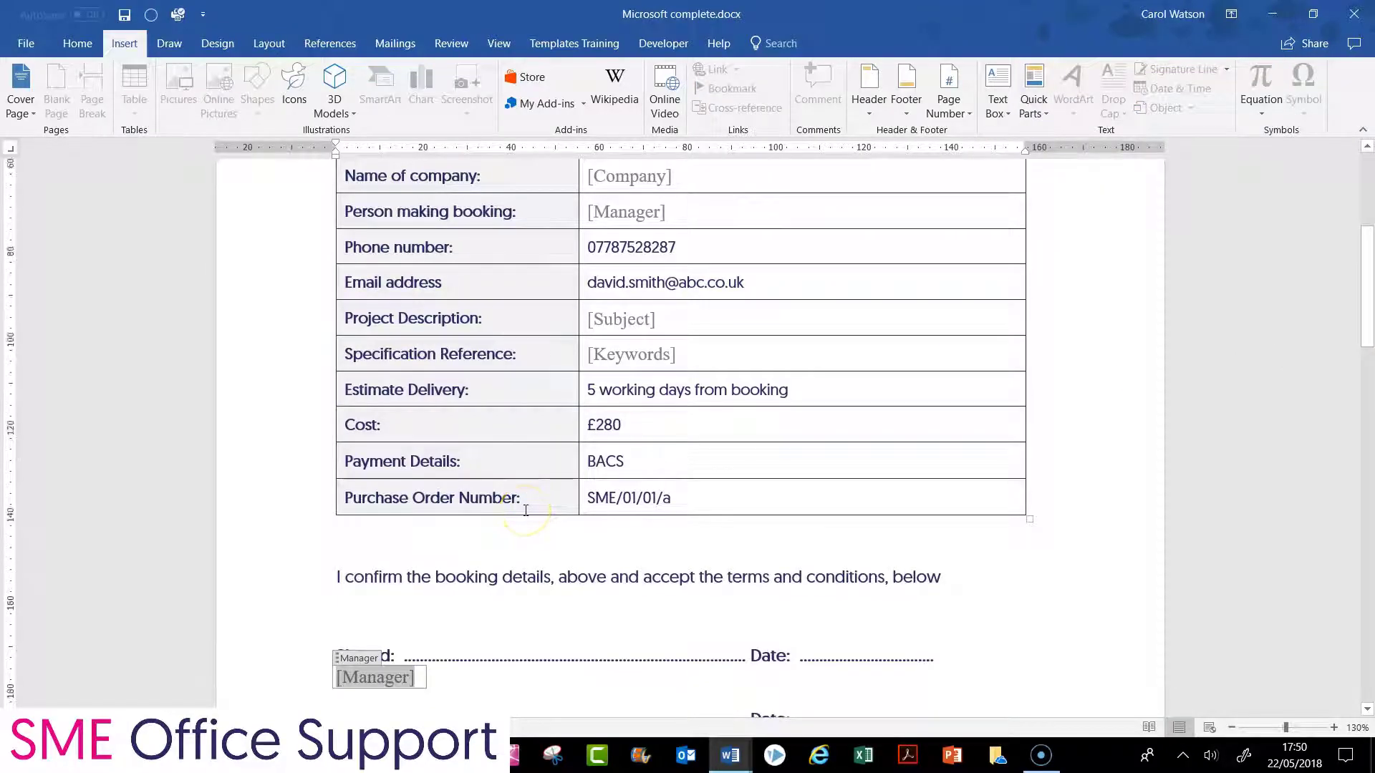
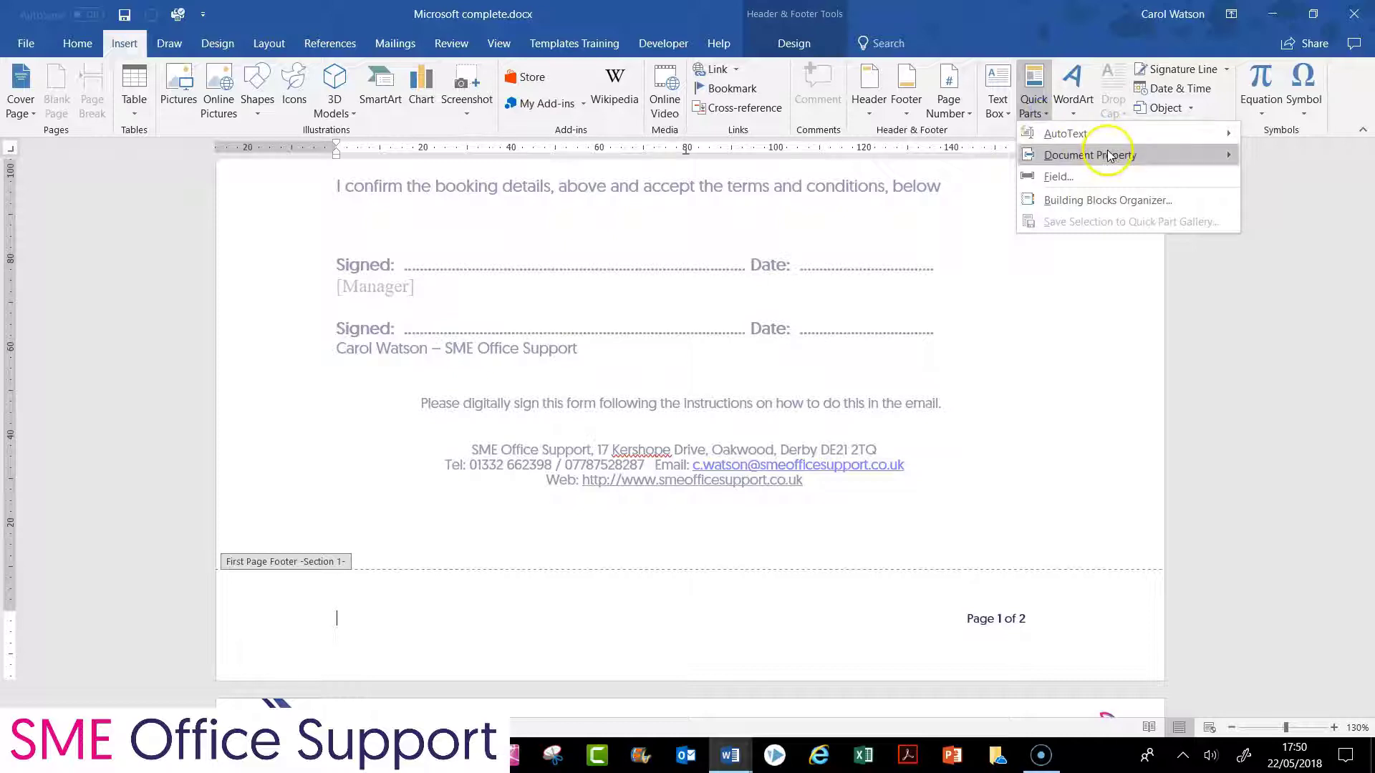
Insert the Manager and Company document properties, separated by a hyphen, in the first page footer and return to the body text
mouse_move(1110, 154)
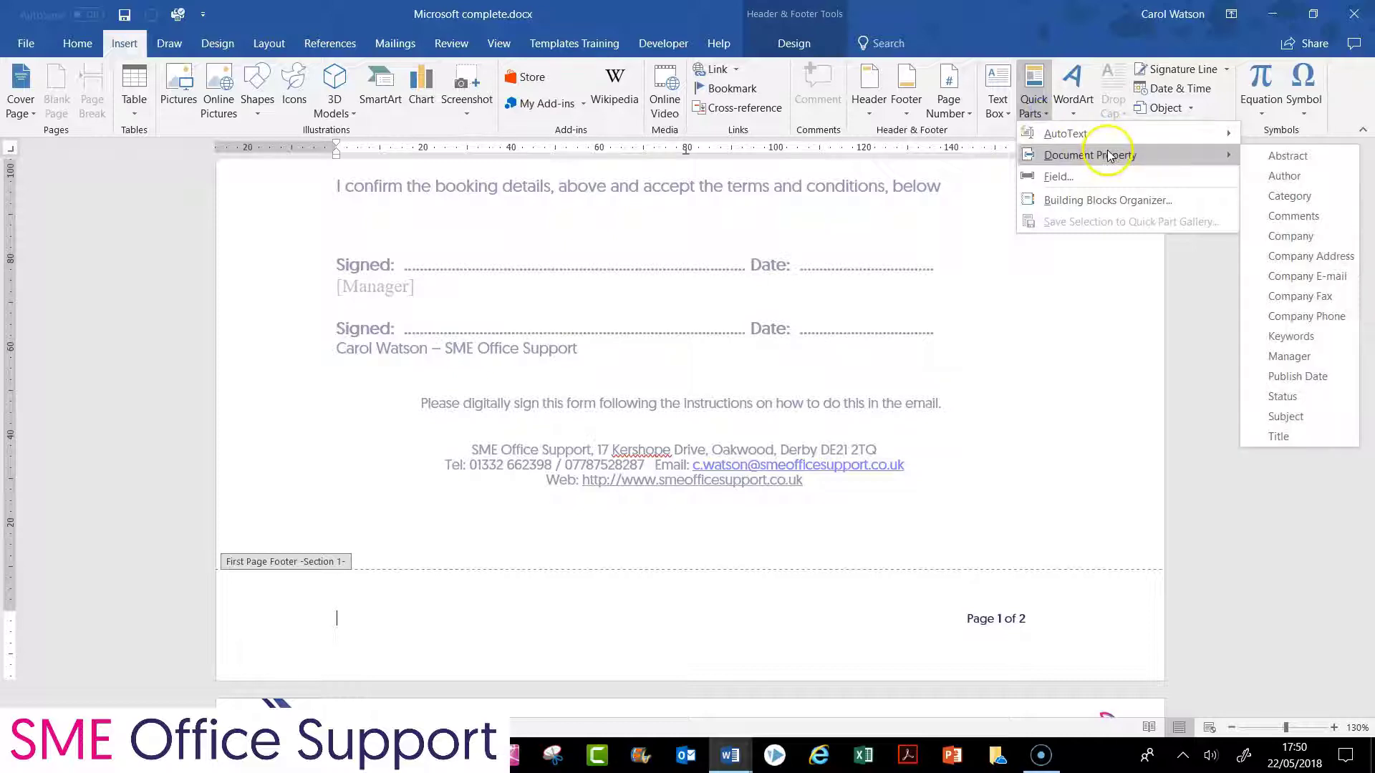
click(1288, 357)
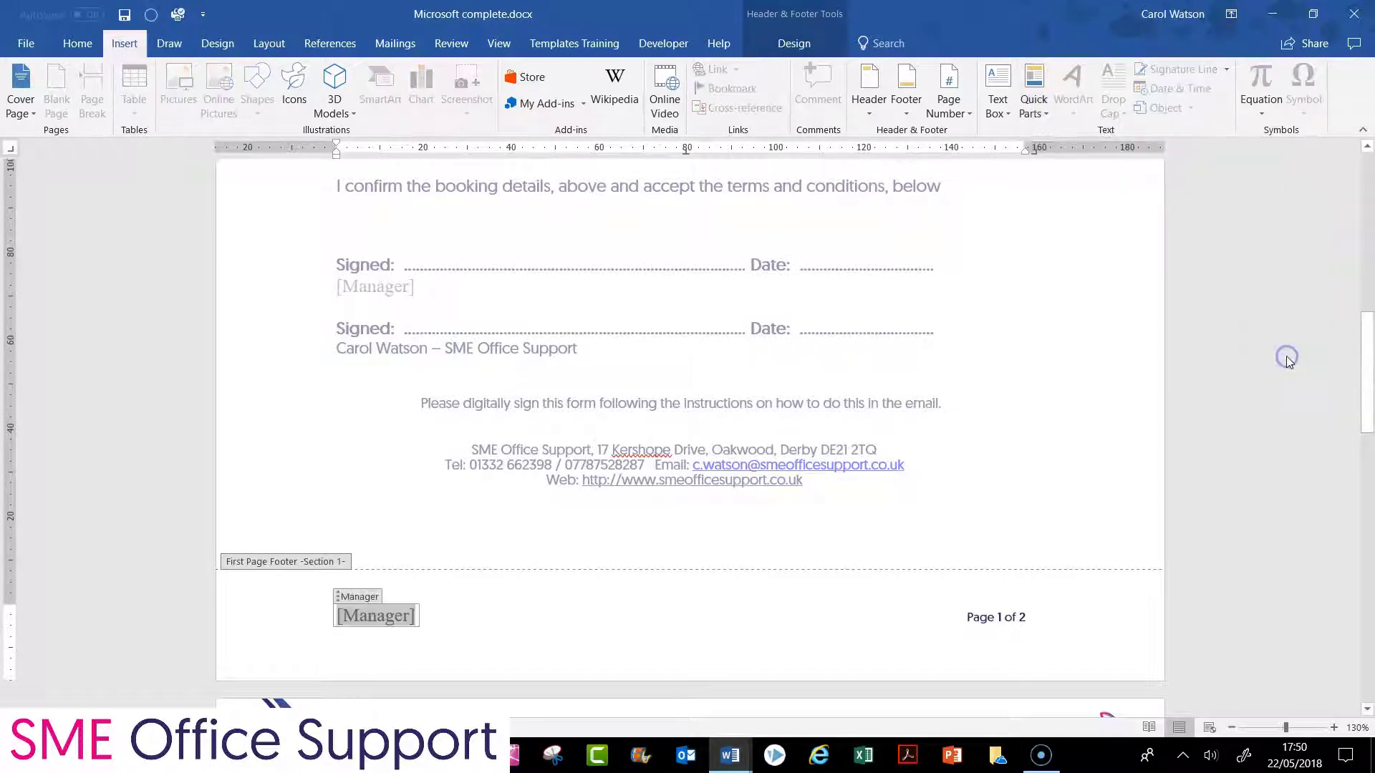
click(476, 620)
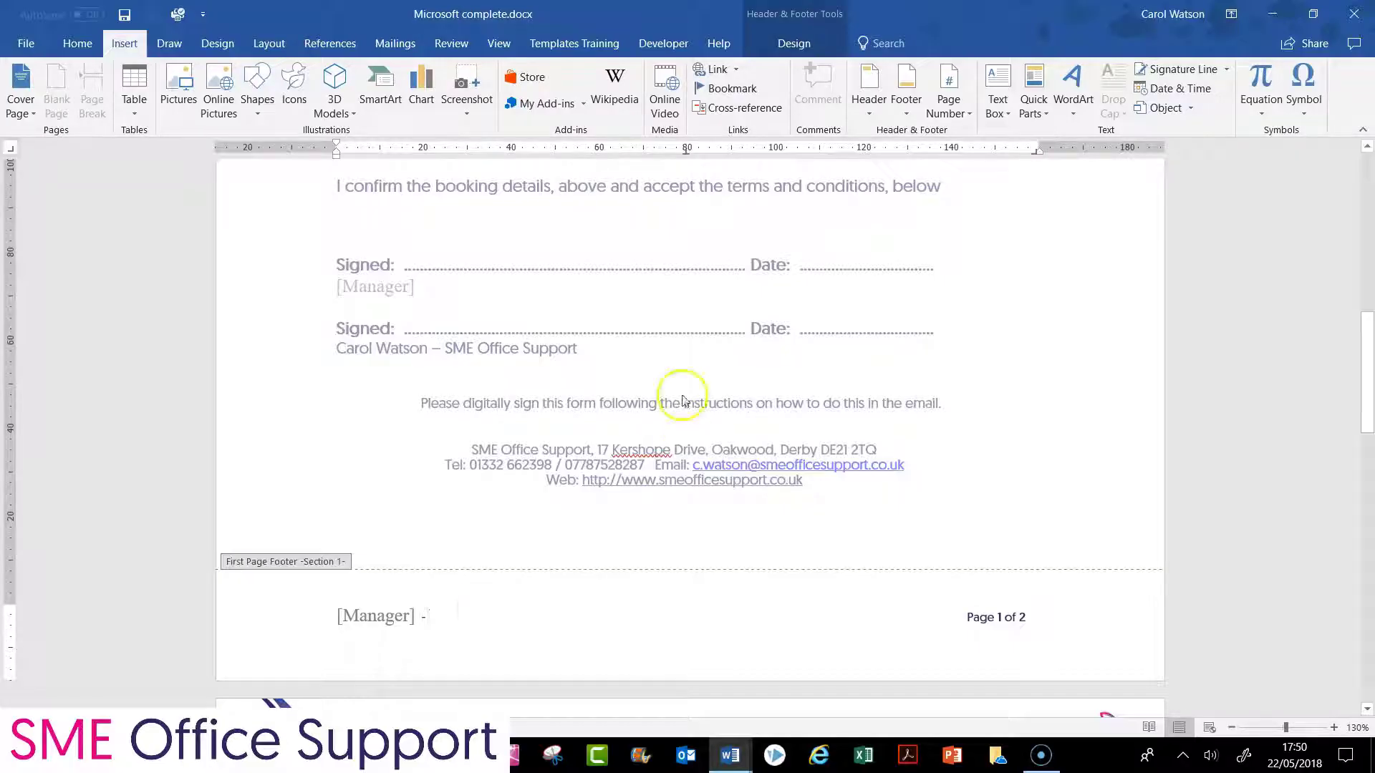
click(1032, 116)
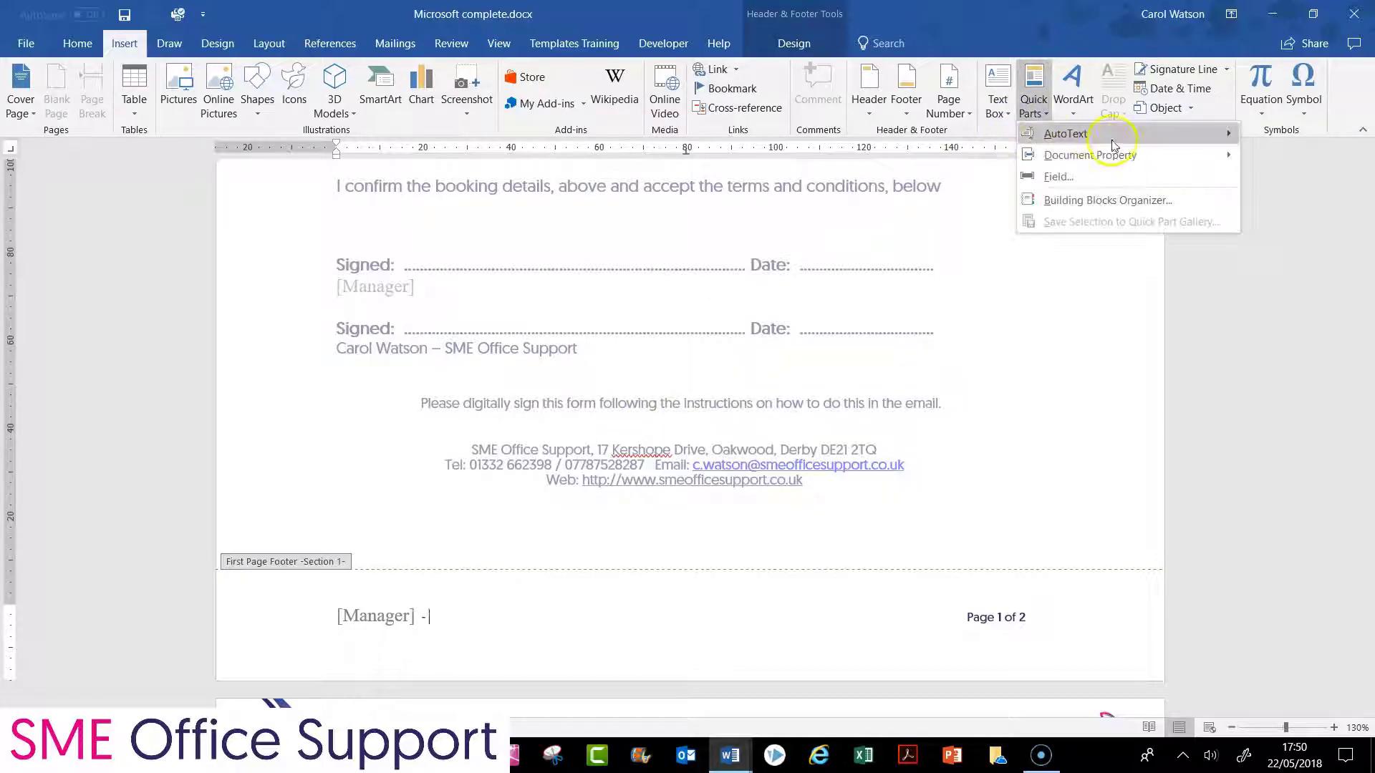
mouse_move(1129, 157)
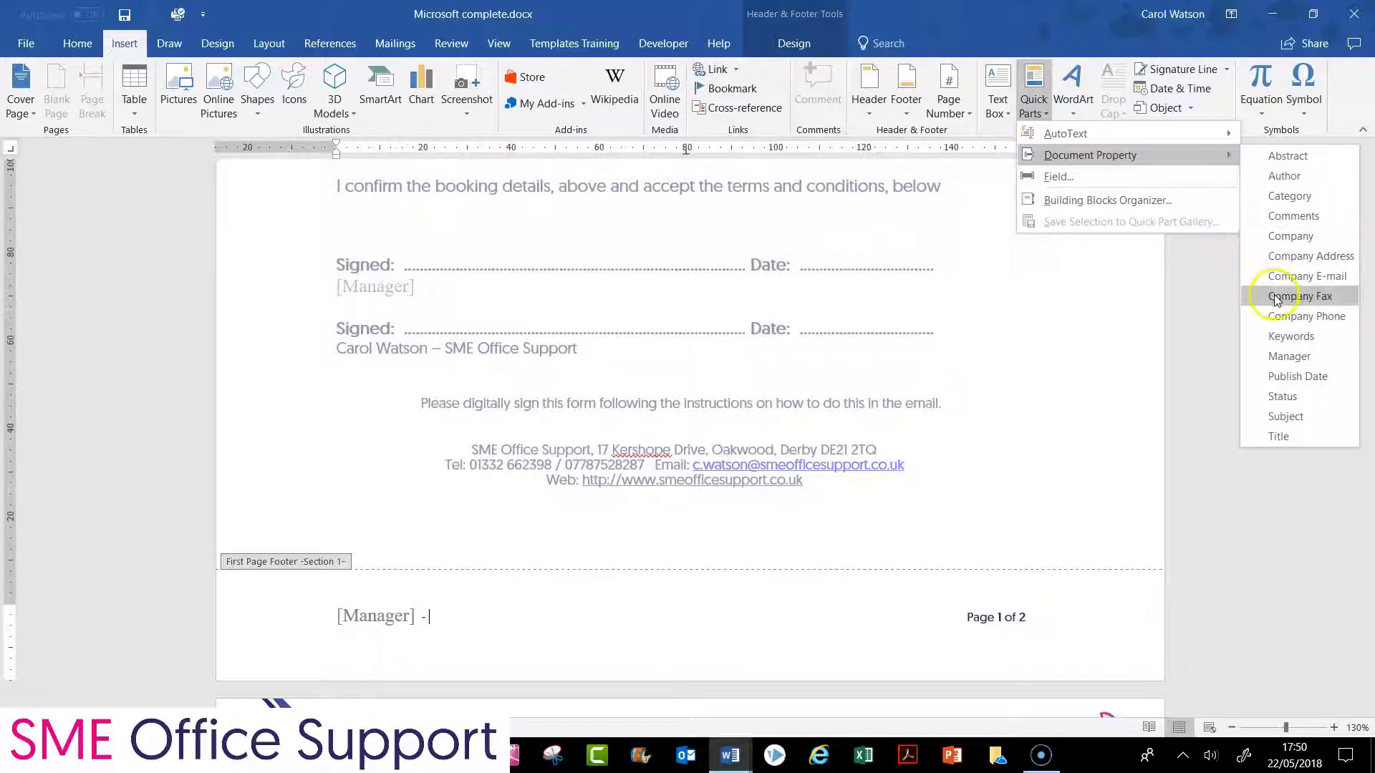
click(1283, 236)
scroll(576, 656, down, 5)
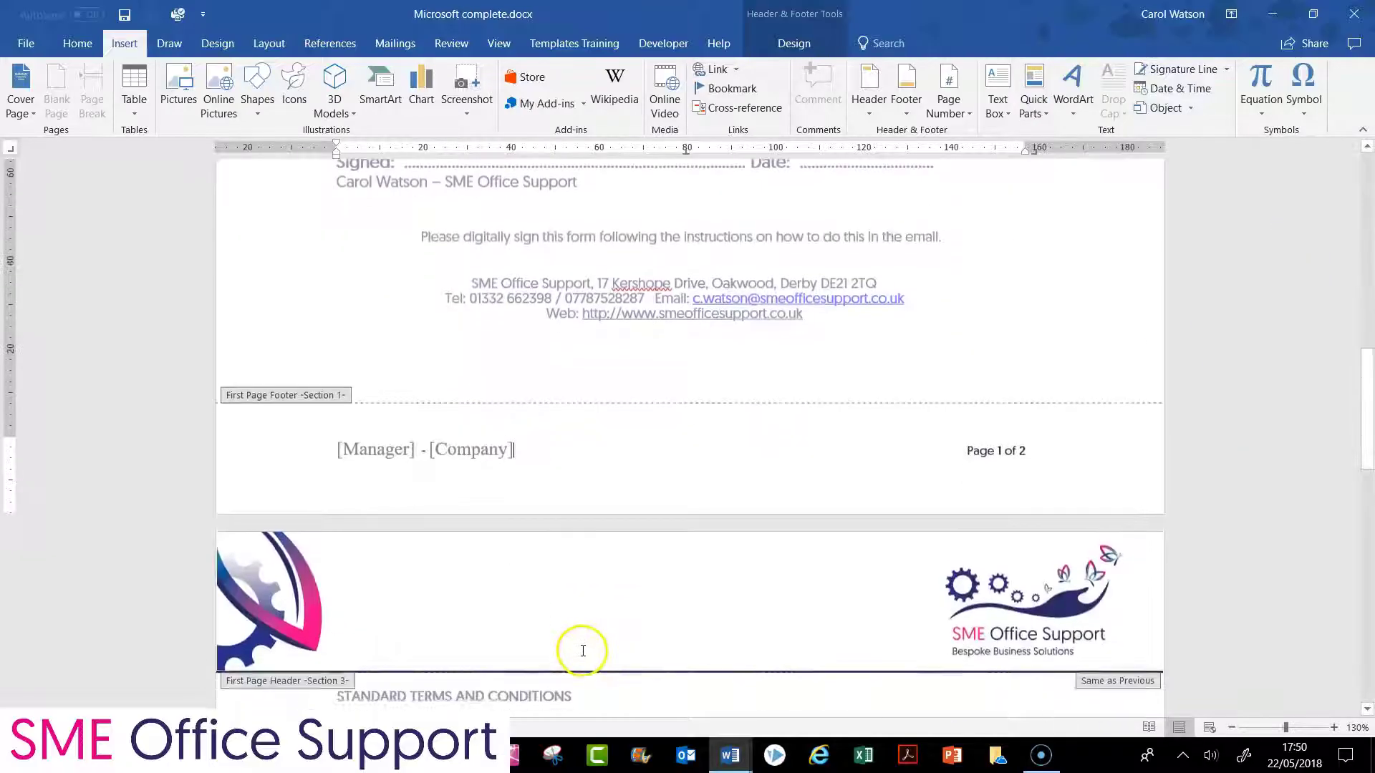
scroll(501, 592, down, 15)
double_click(501, 593)
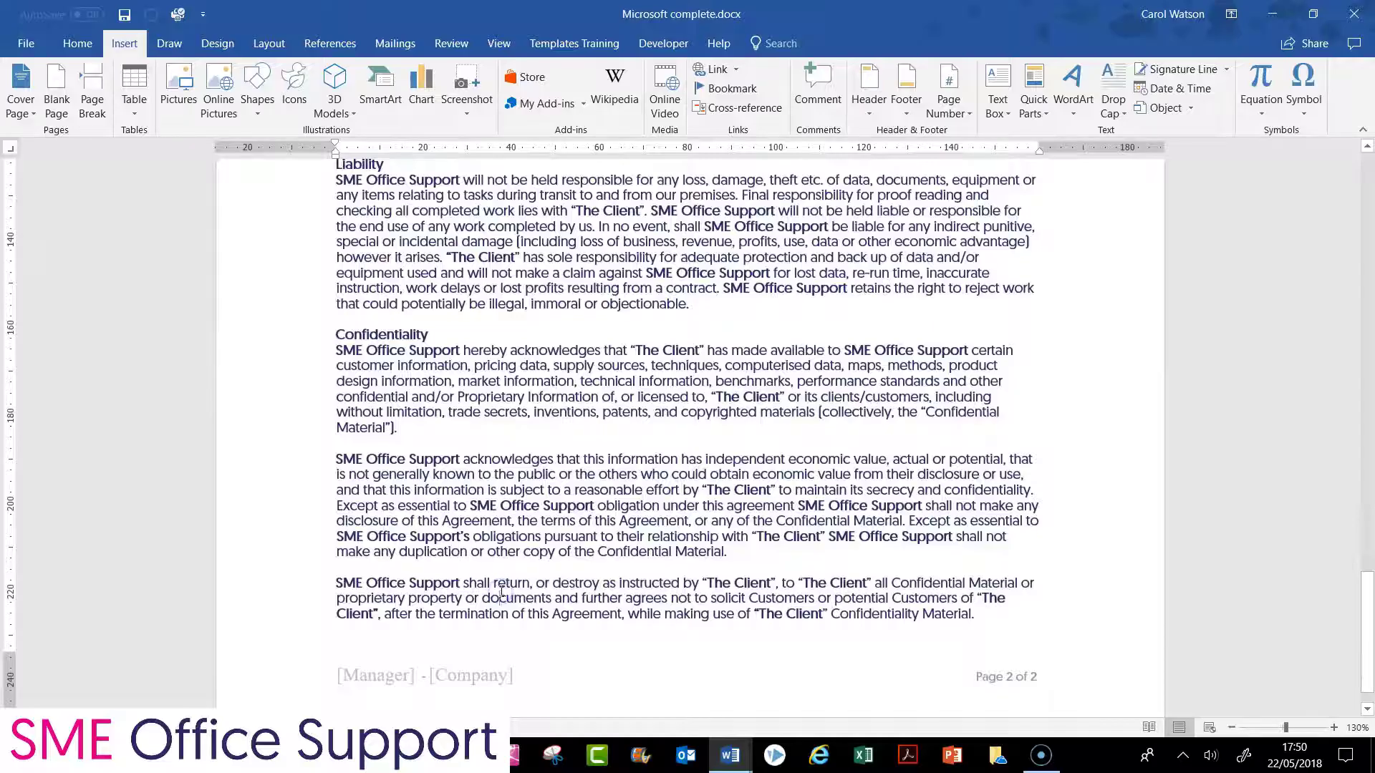
Insert the Manager document property before "from" in the opening sentence of the Standard Terms and Conditions
scroll(501, 593, up, 12)
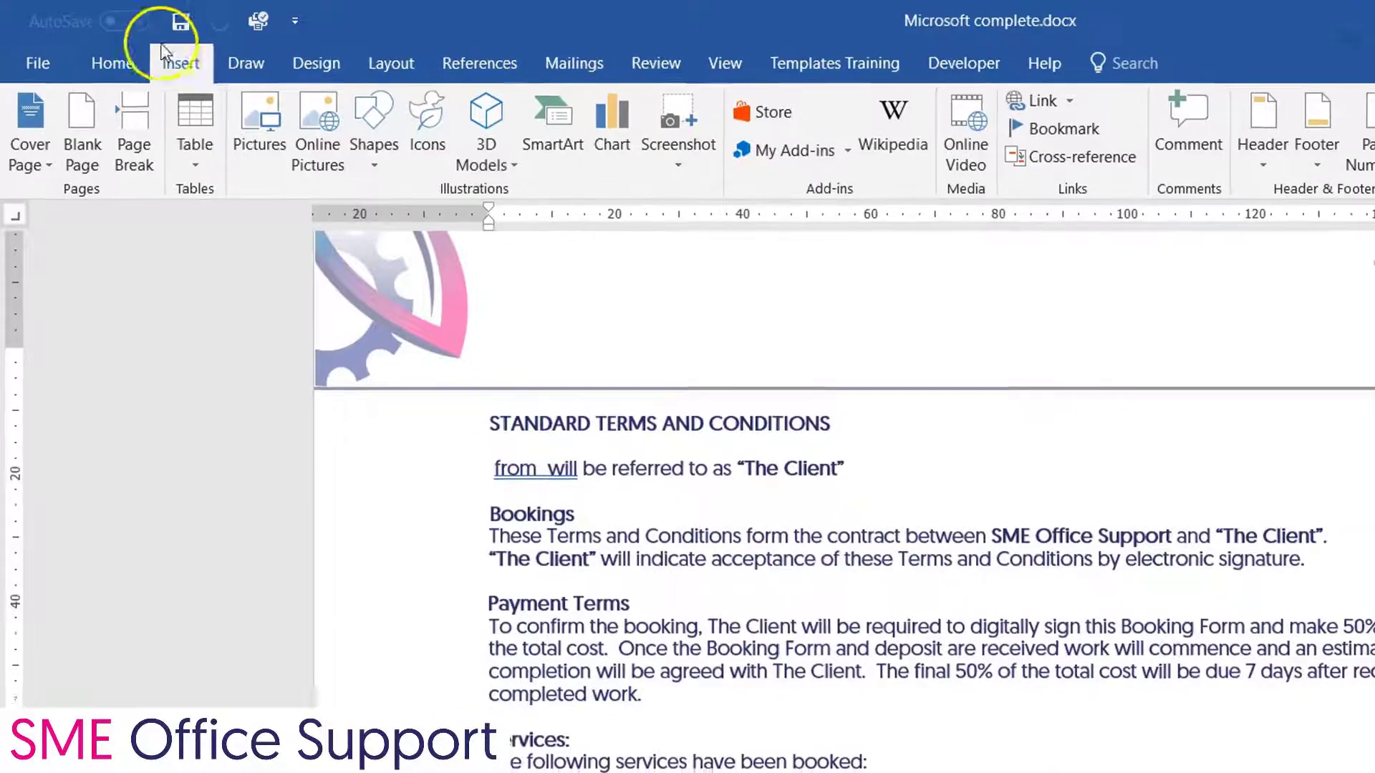
click(1138, 108)
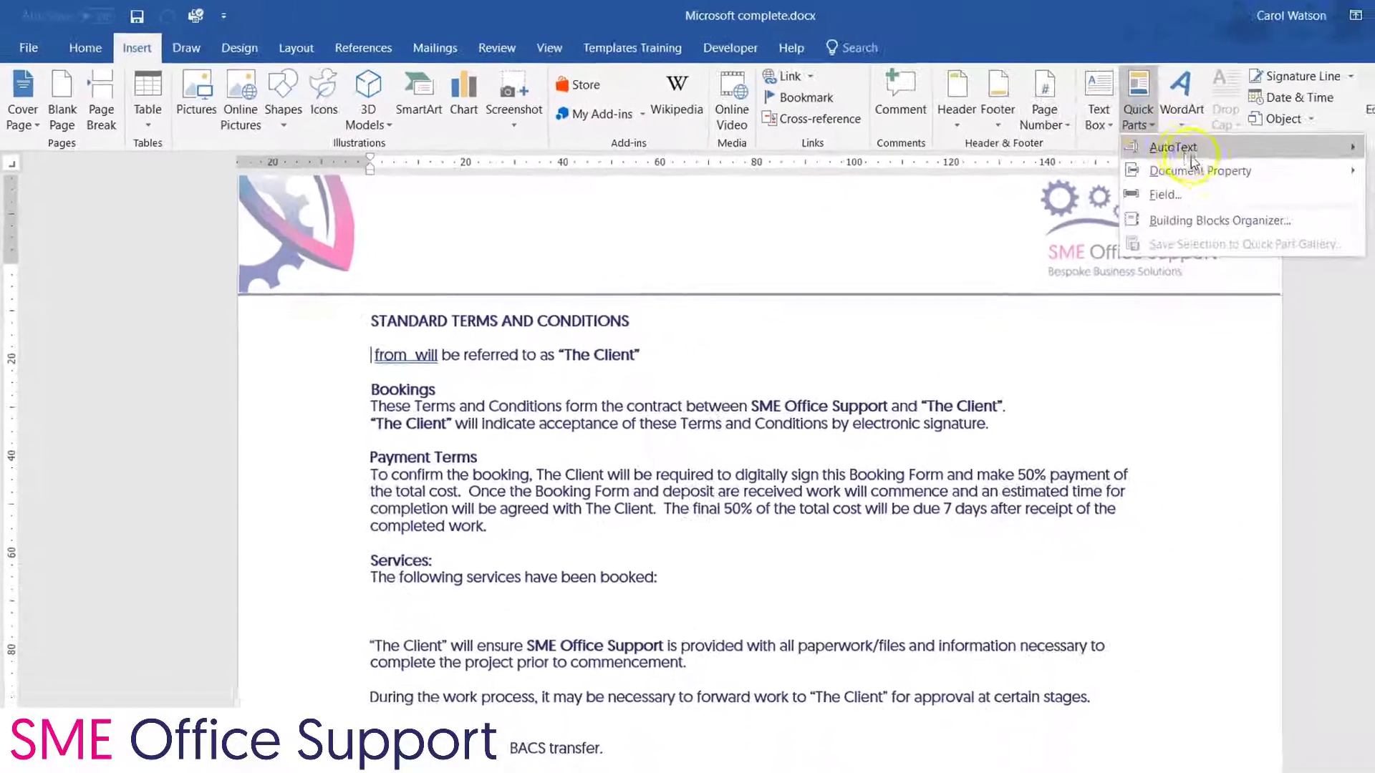
mouse_move(1252, 171)
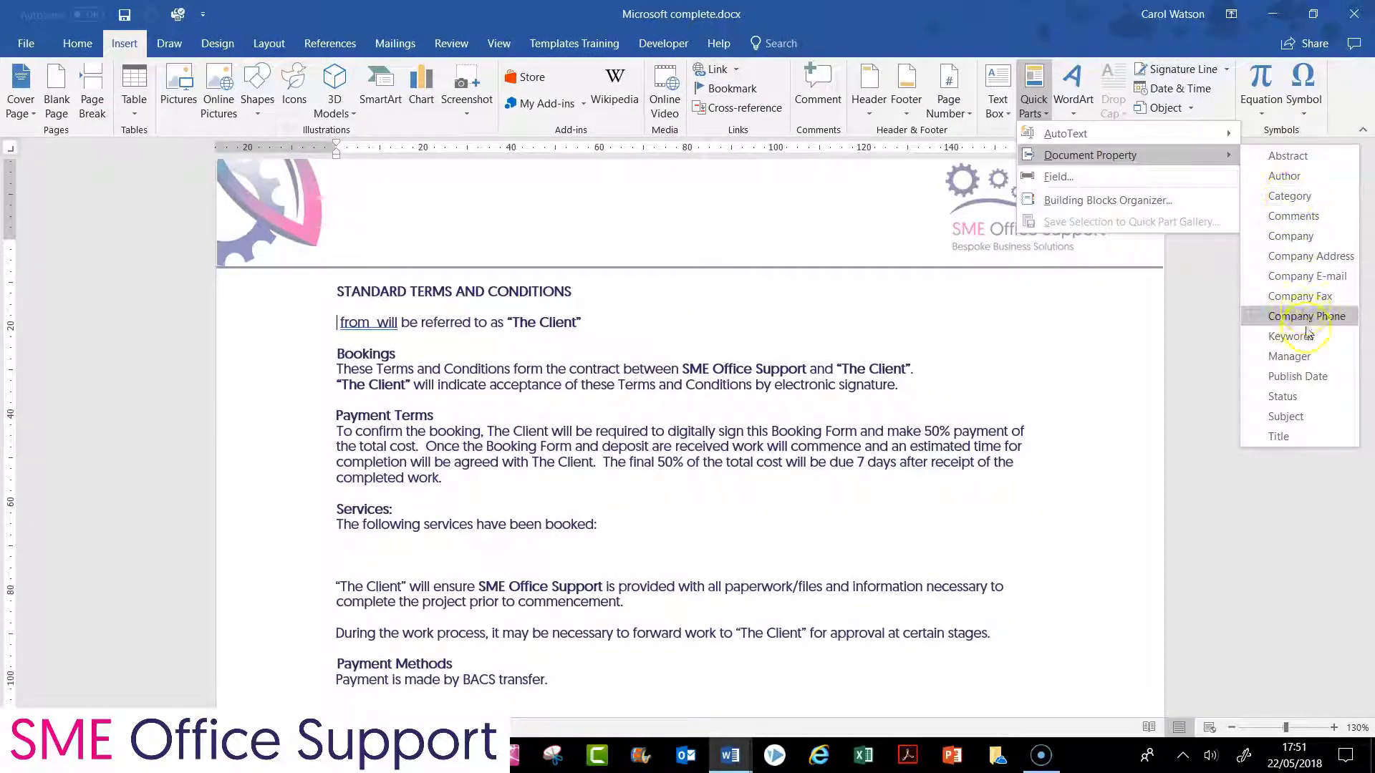
click(1289, 355)
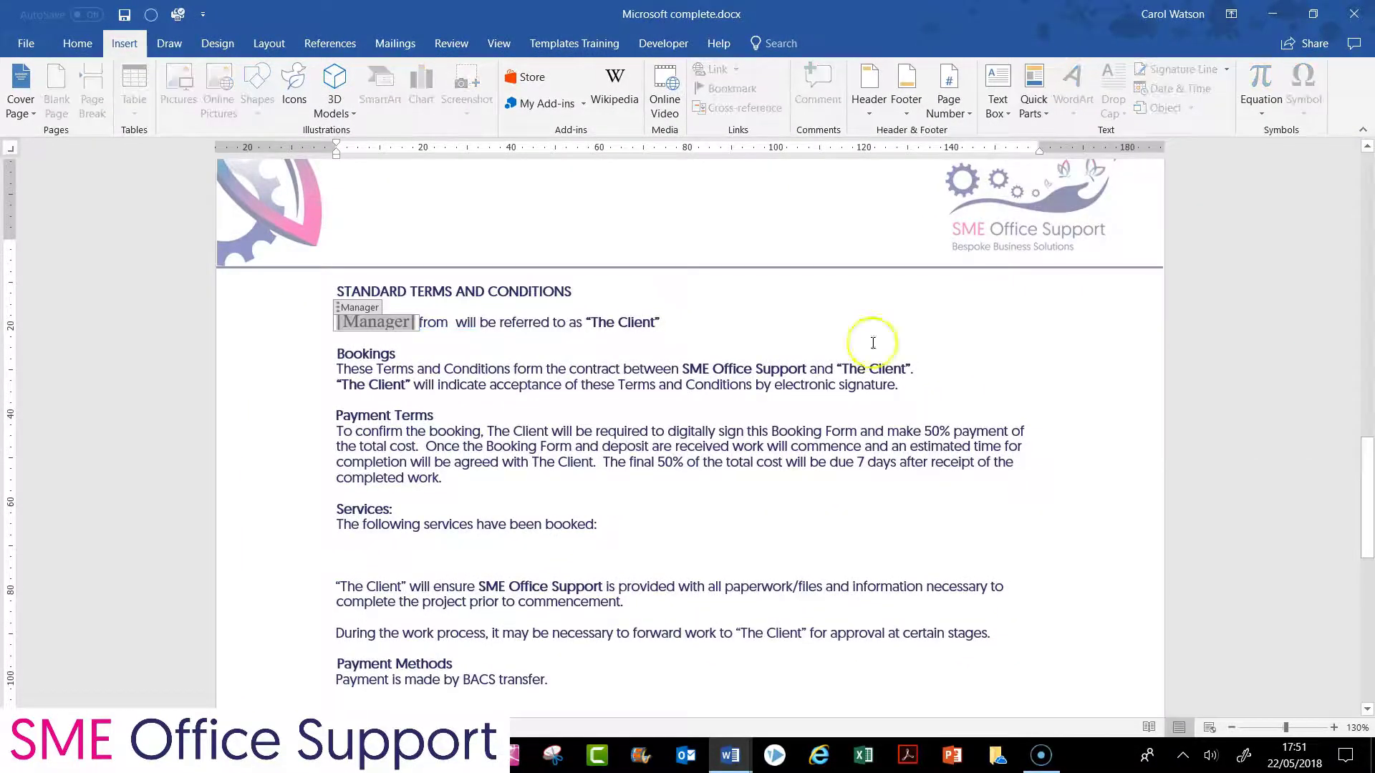
Insert the Company document property between "from" and "will be referred to" in the opening terms and conditions sentence
click(423, 324)
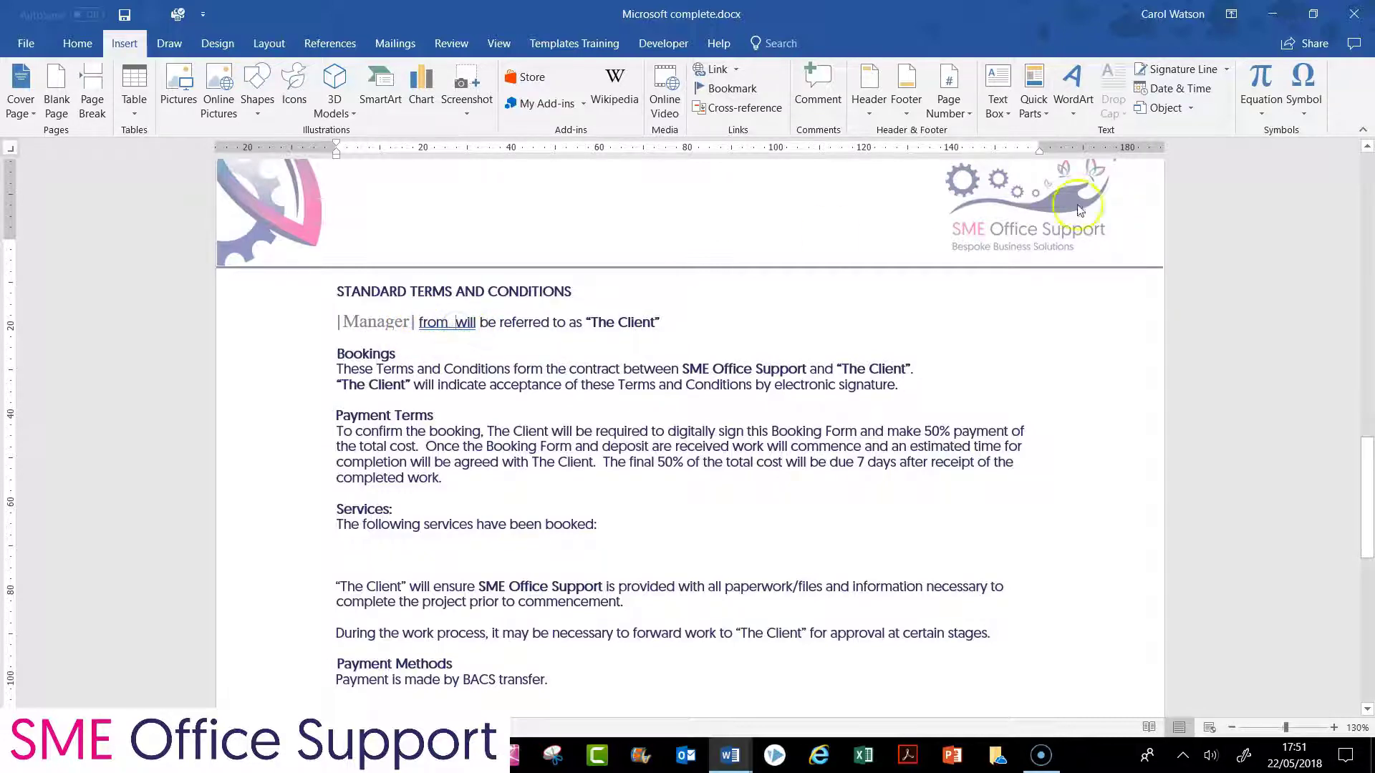
click(1034, 107)
mouse_move(1103, 155)
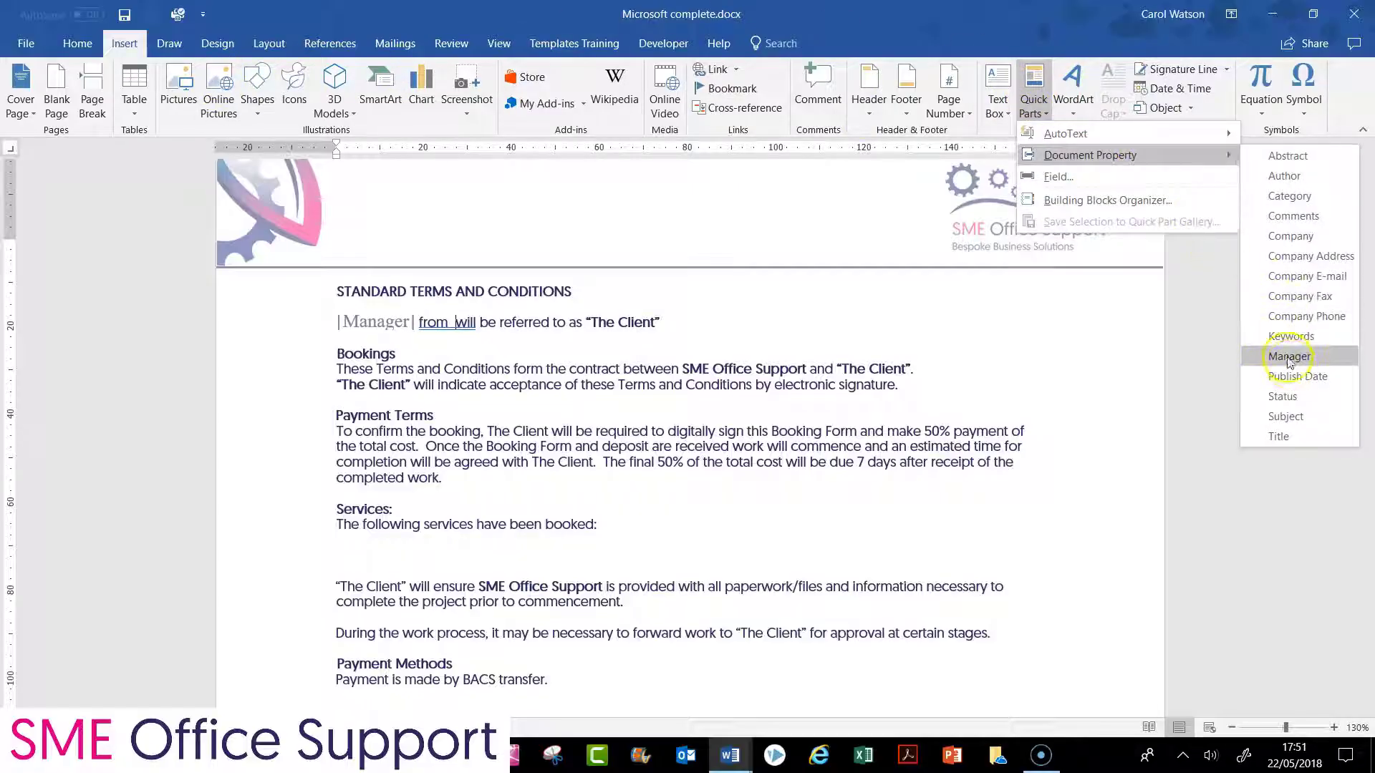
click(1291, 235)
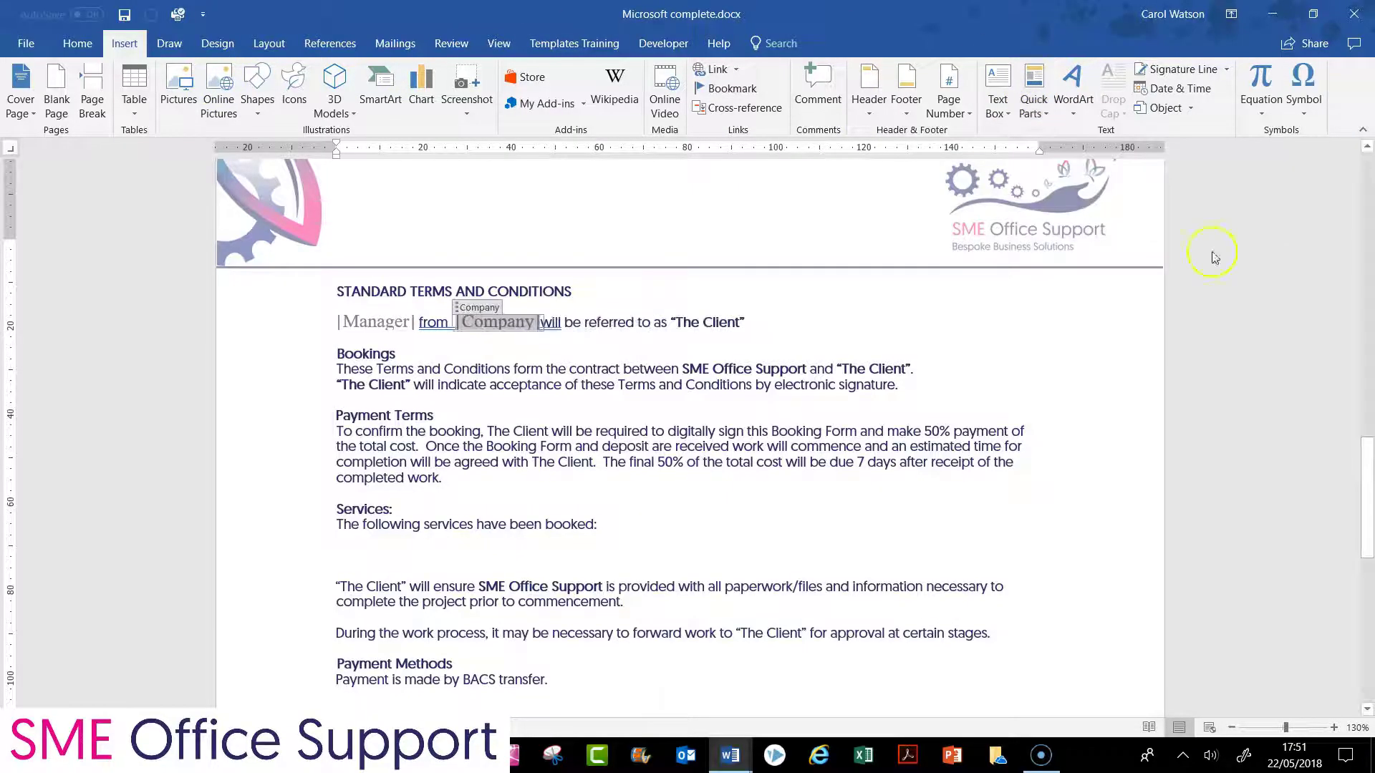
click(525, 372)
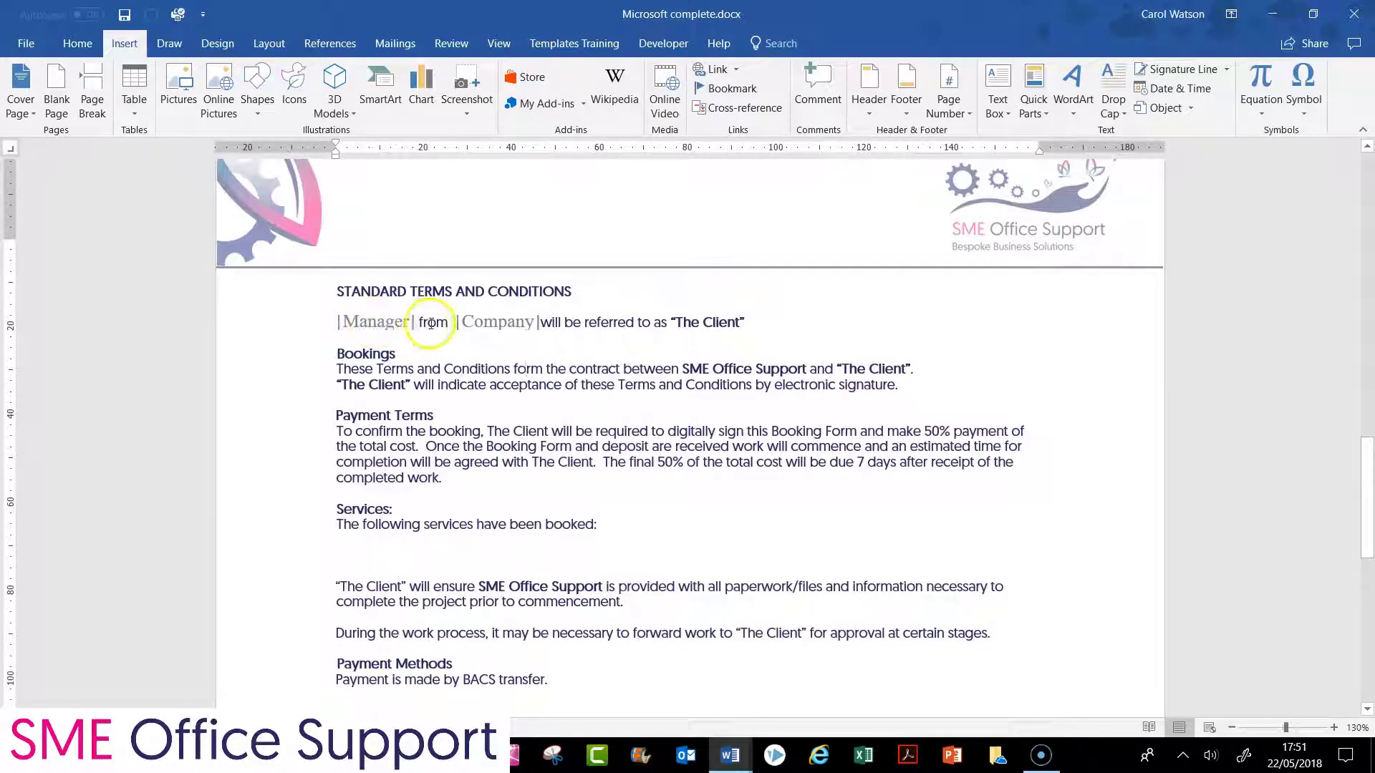
Insert the Subject document property on the empty line beneath "The following services have been booked:" in the Services section
scroll(614, 358, down, 3)
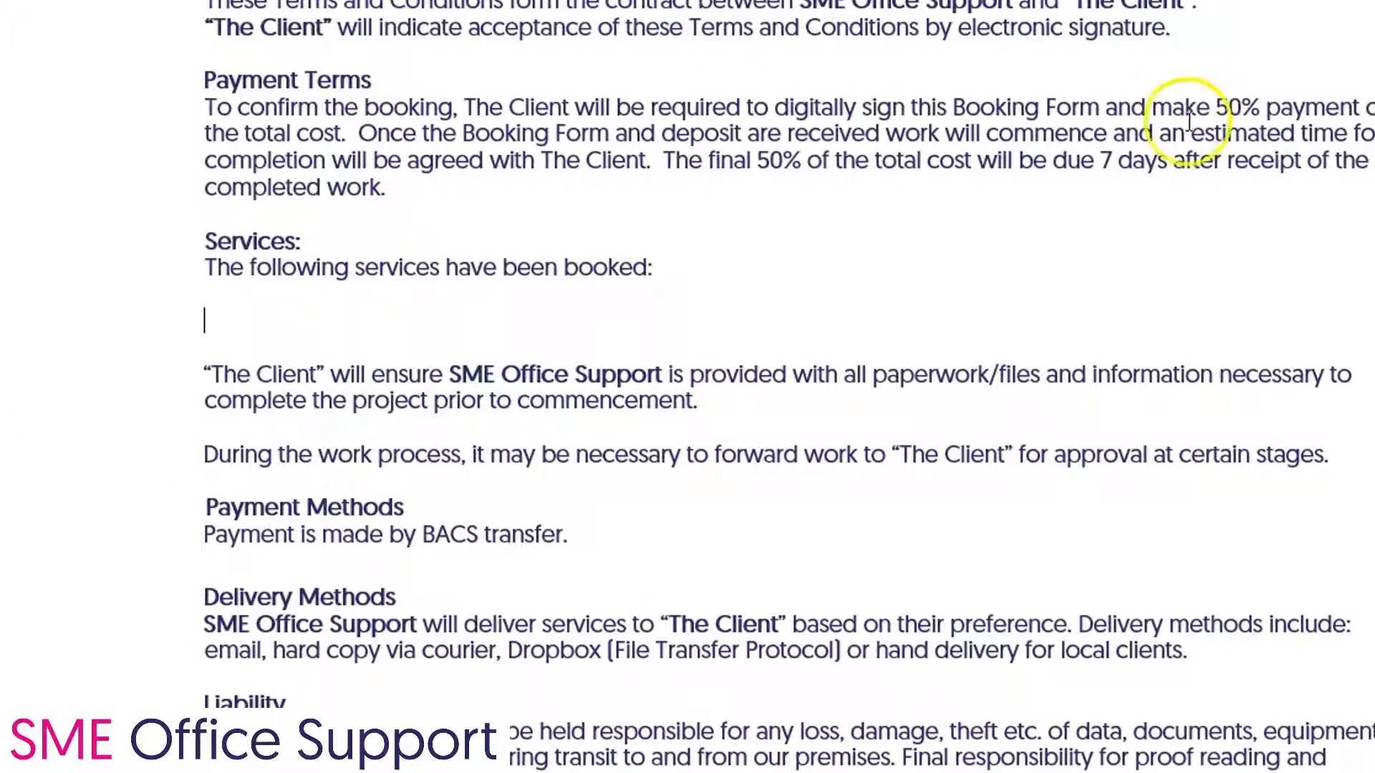
scroll(1182, 124, up, 15)
scroll(1181, 124, up, 4)
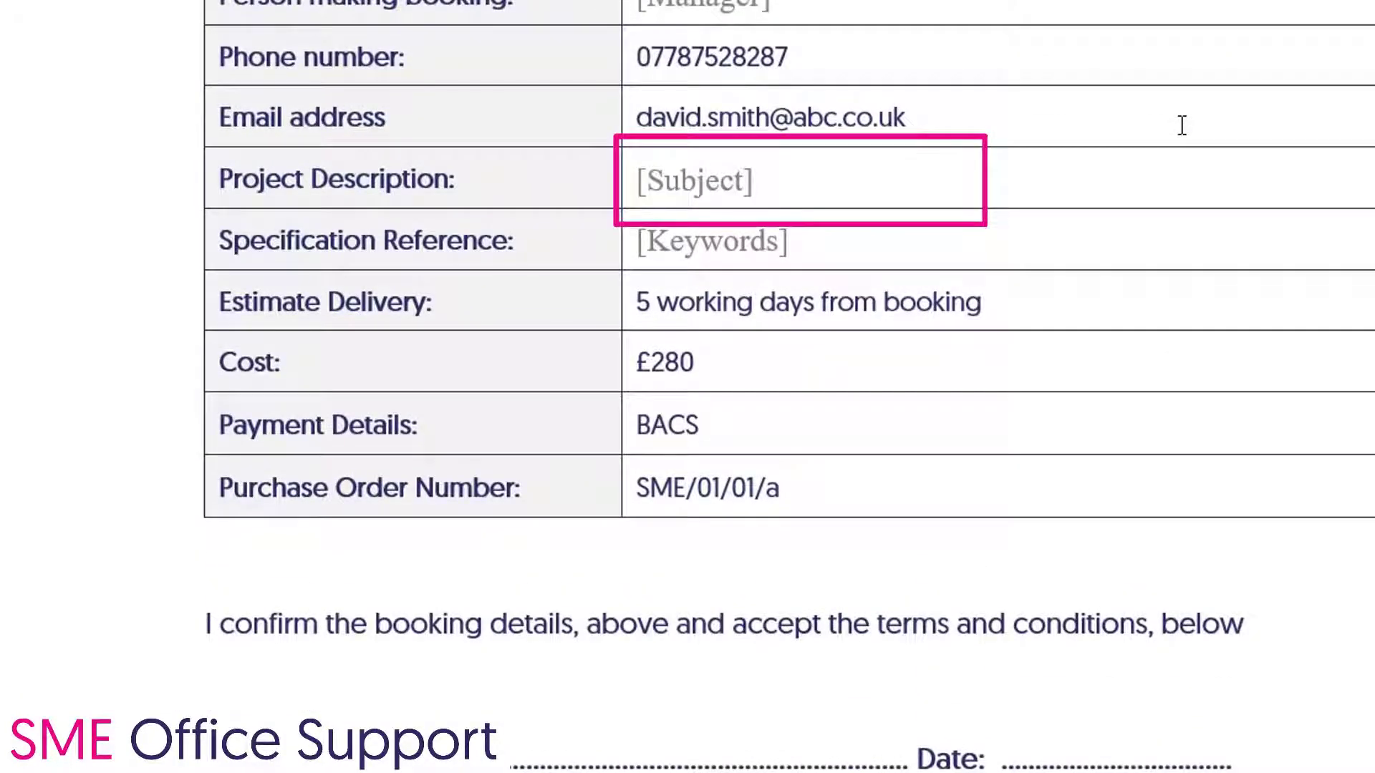
scroll(1181, 124, down, 19)
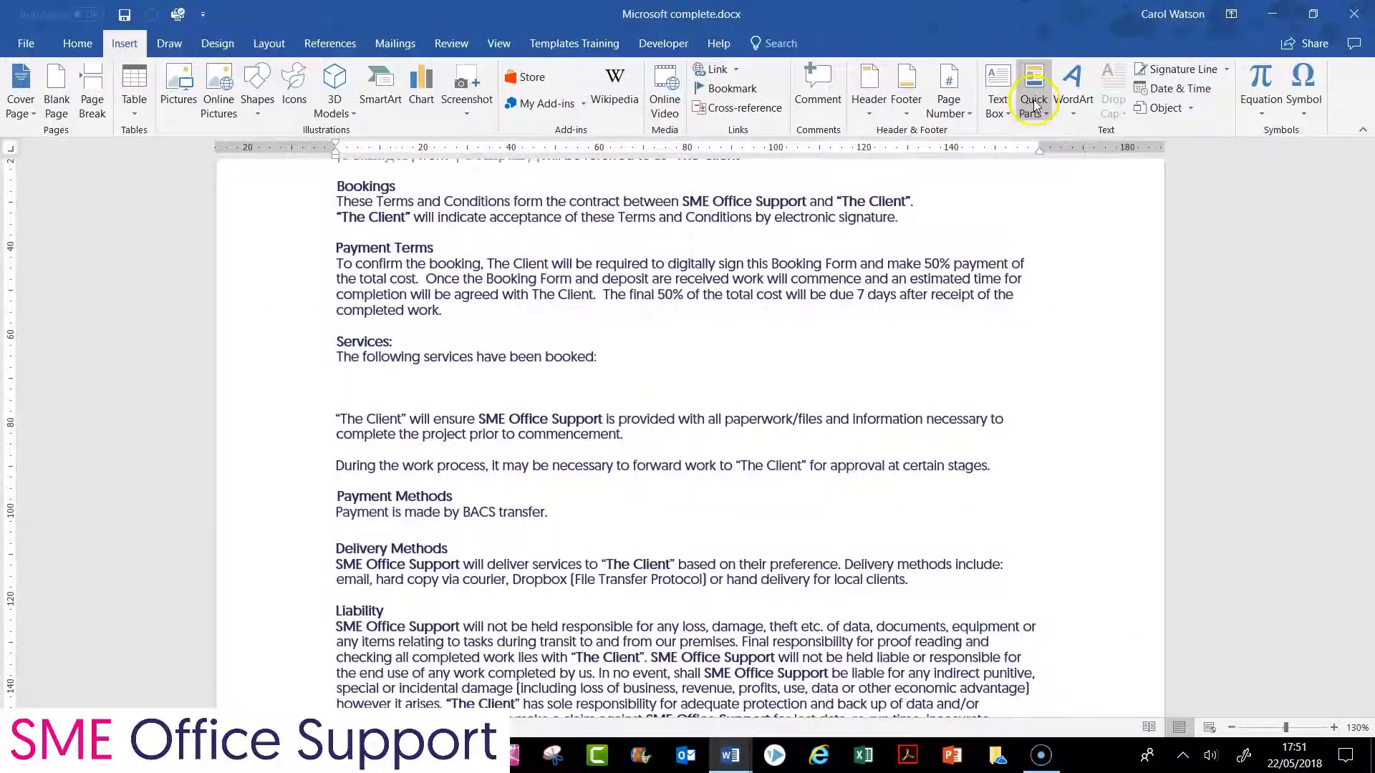
click(1034, 97)
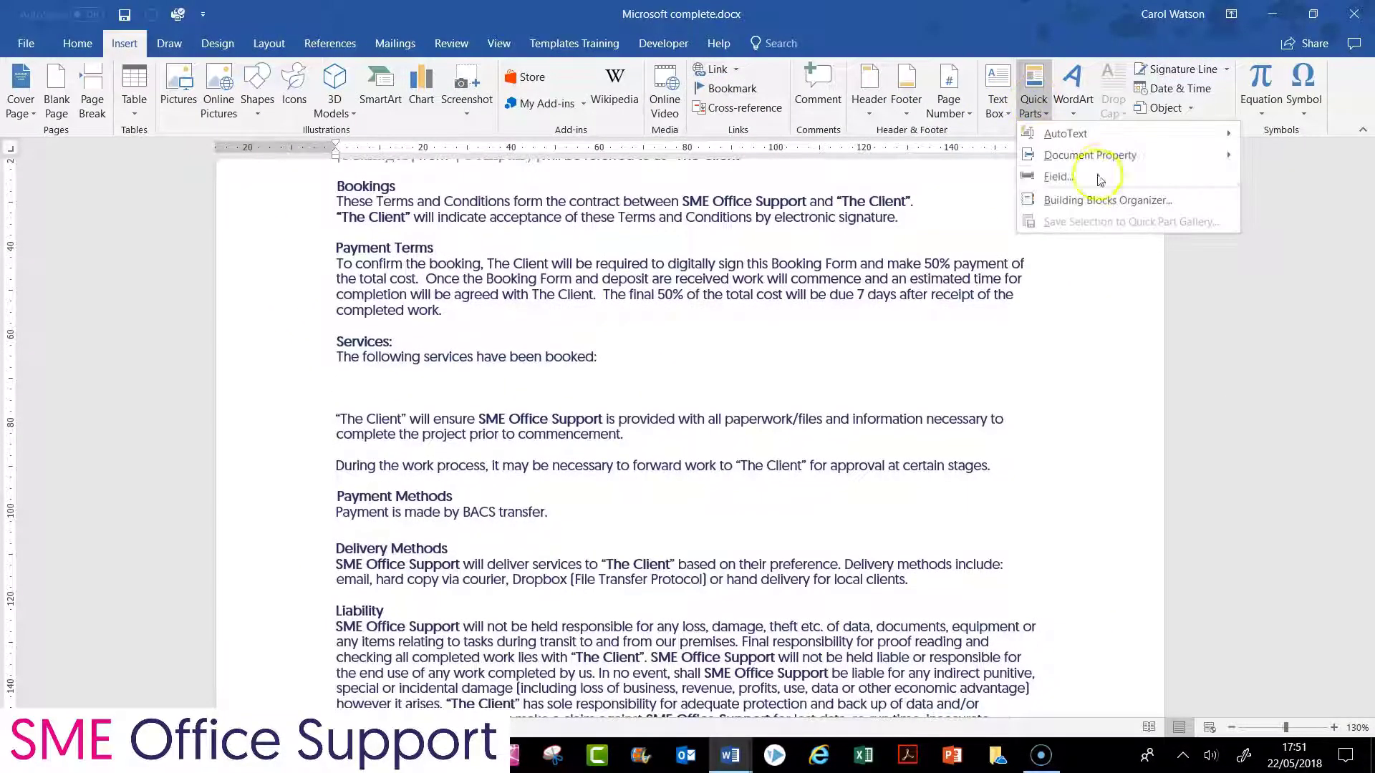
mouse_move(1099, 154)
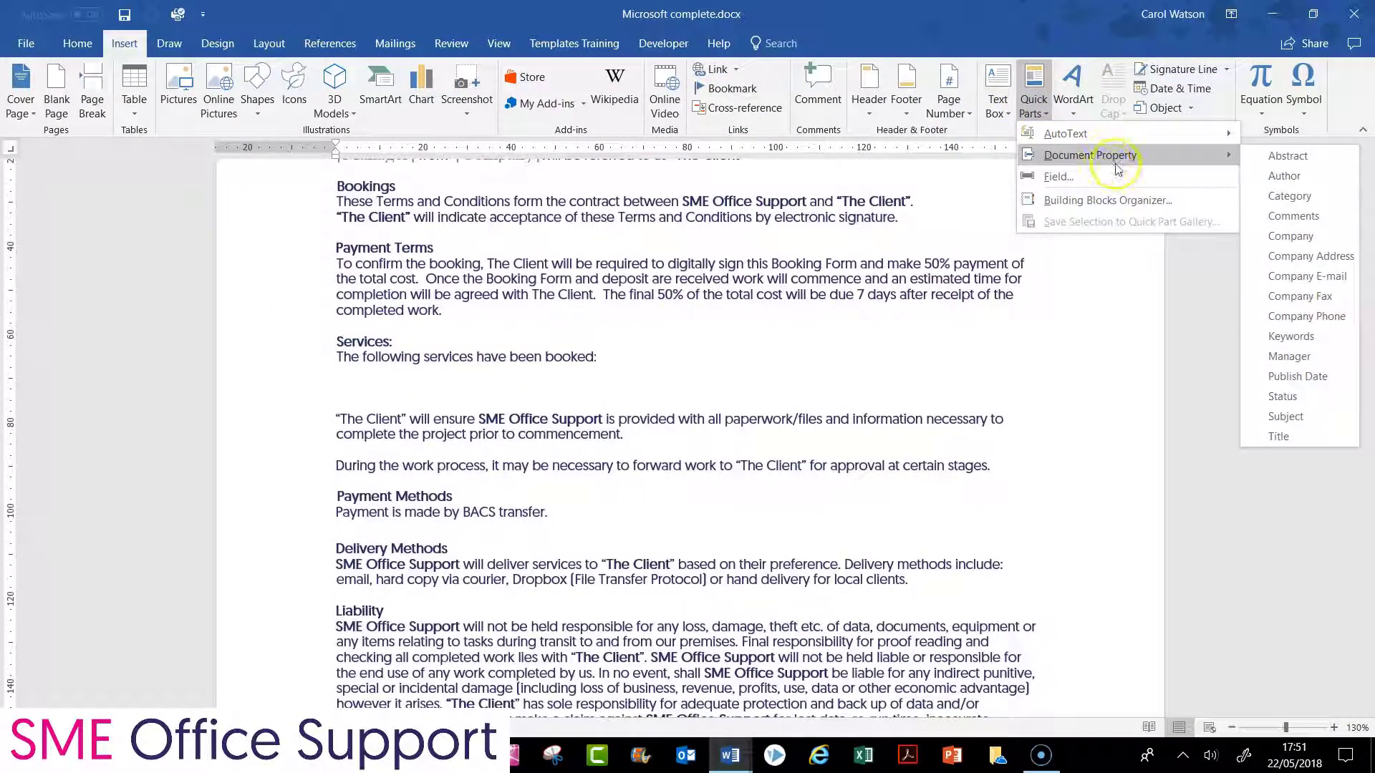
click(1291, 424)
scroll(507, 352, down, 6)
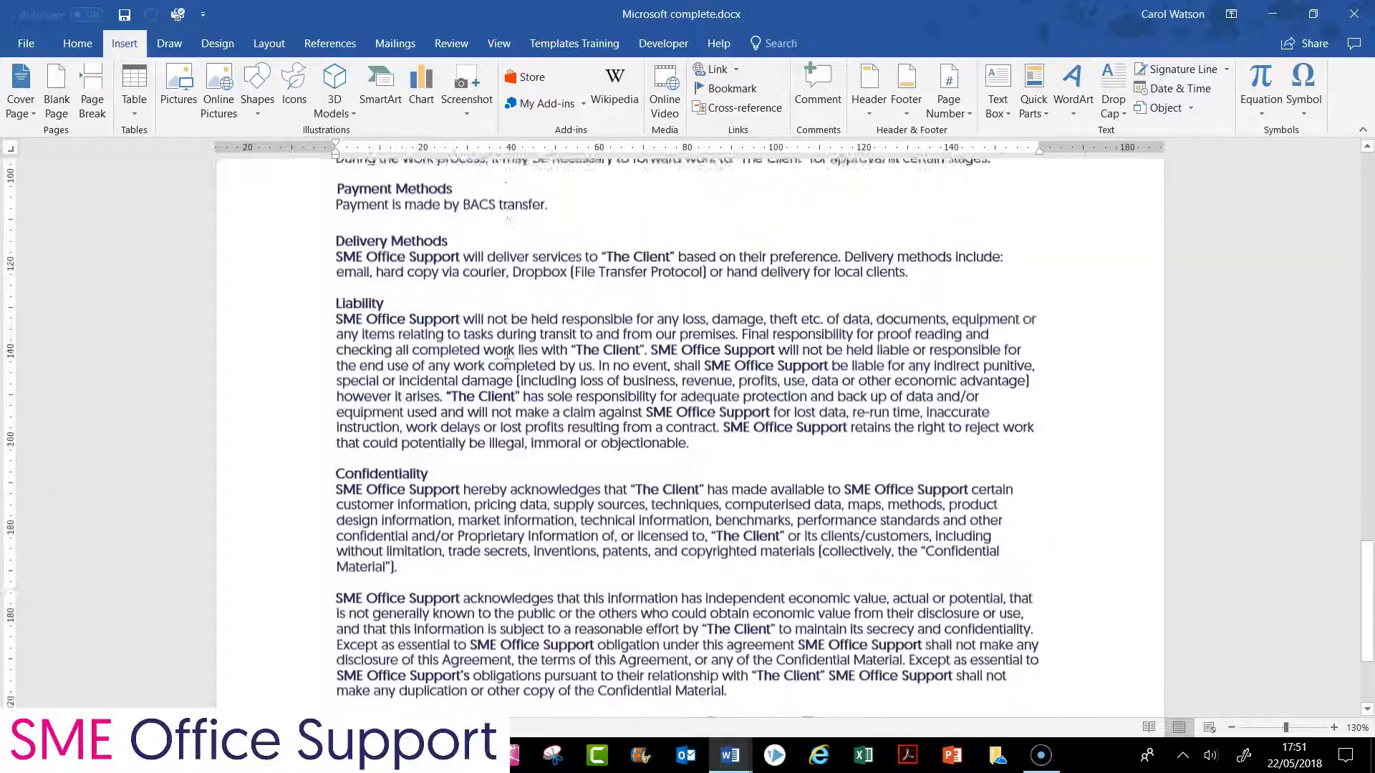
scroll(507, 352, down, 4)
Set the Publish Date property in the Date of booking row to 23/05/2018
scroll(505, 353, up, 14)
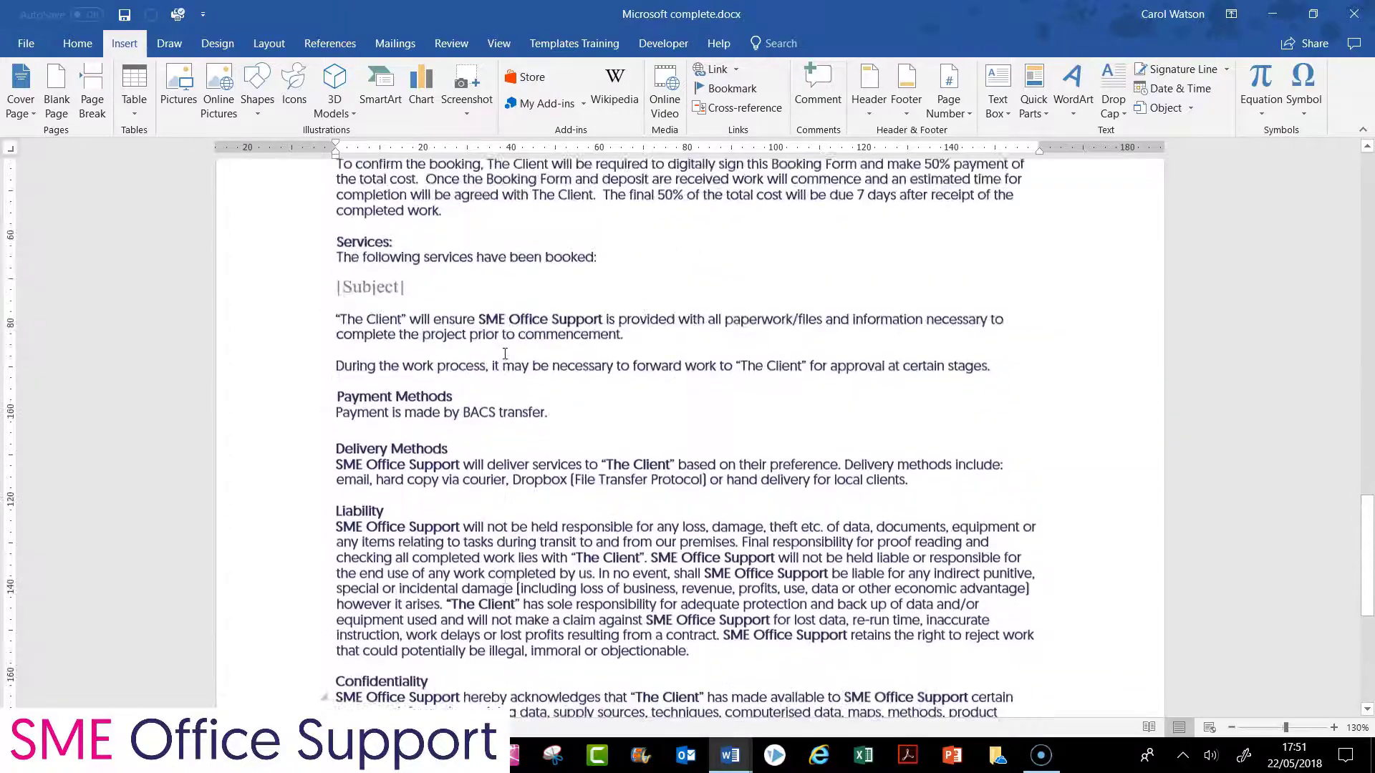
scroll(505, 353, up, 14)
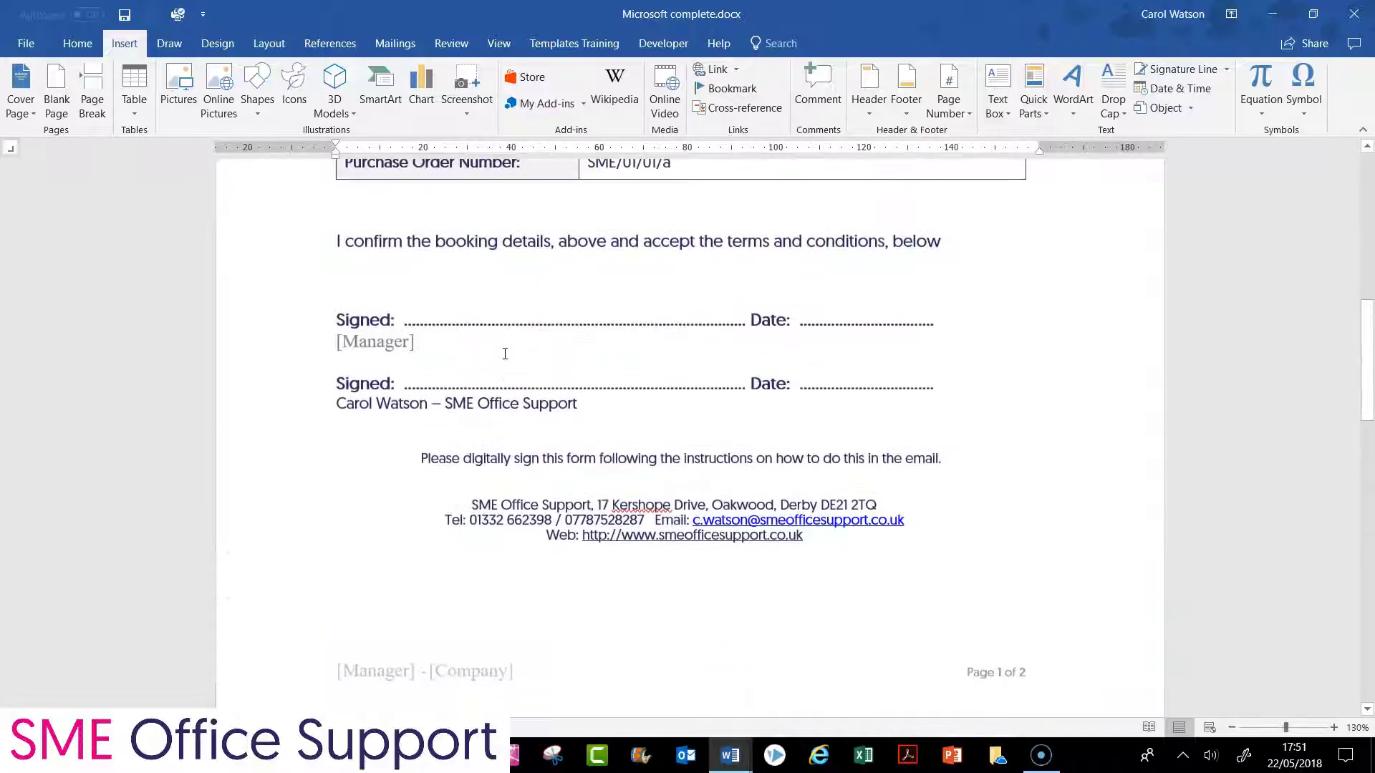
scroll(504, 353, up, 12)
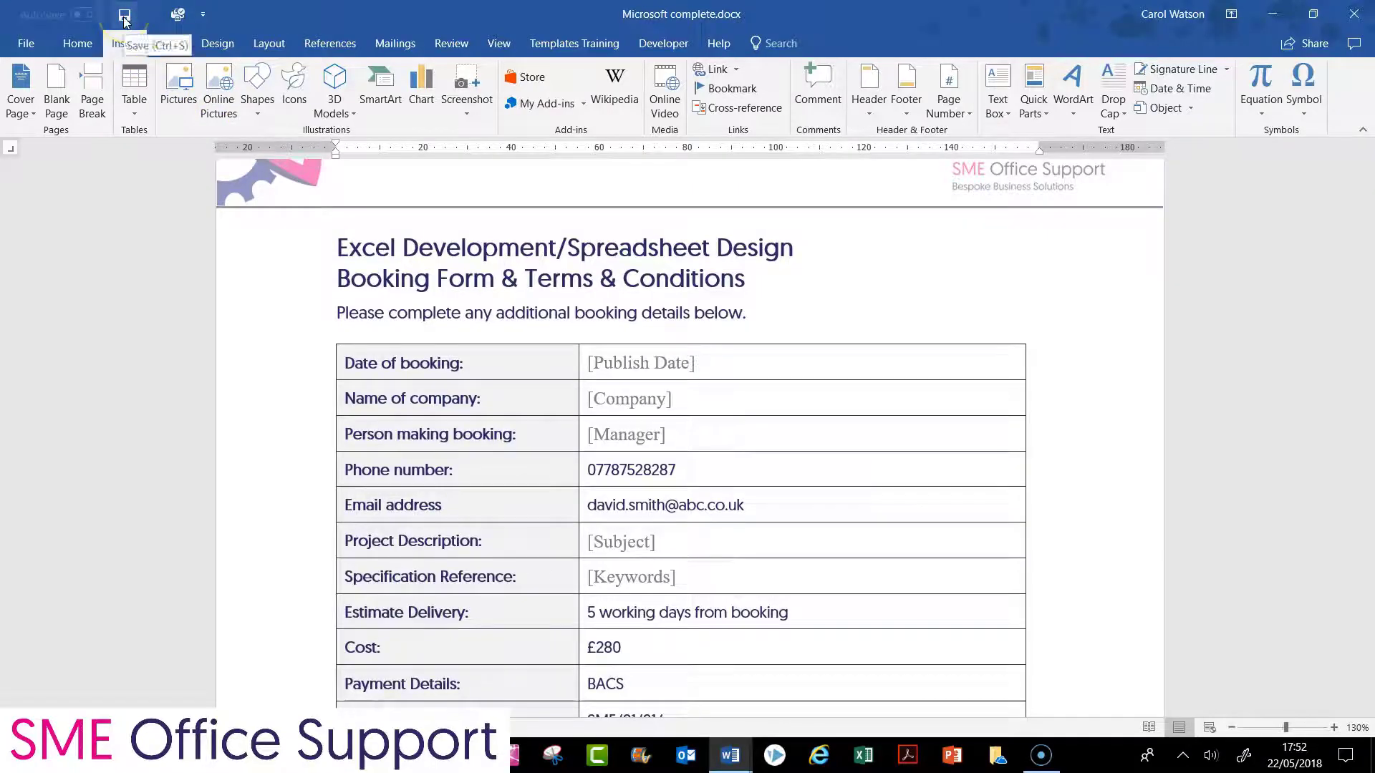
click(664, 374)
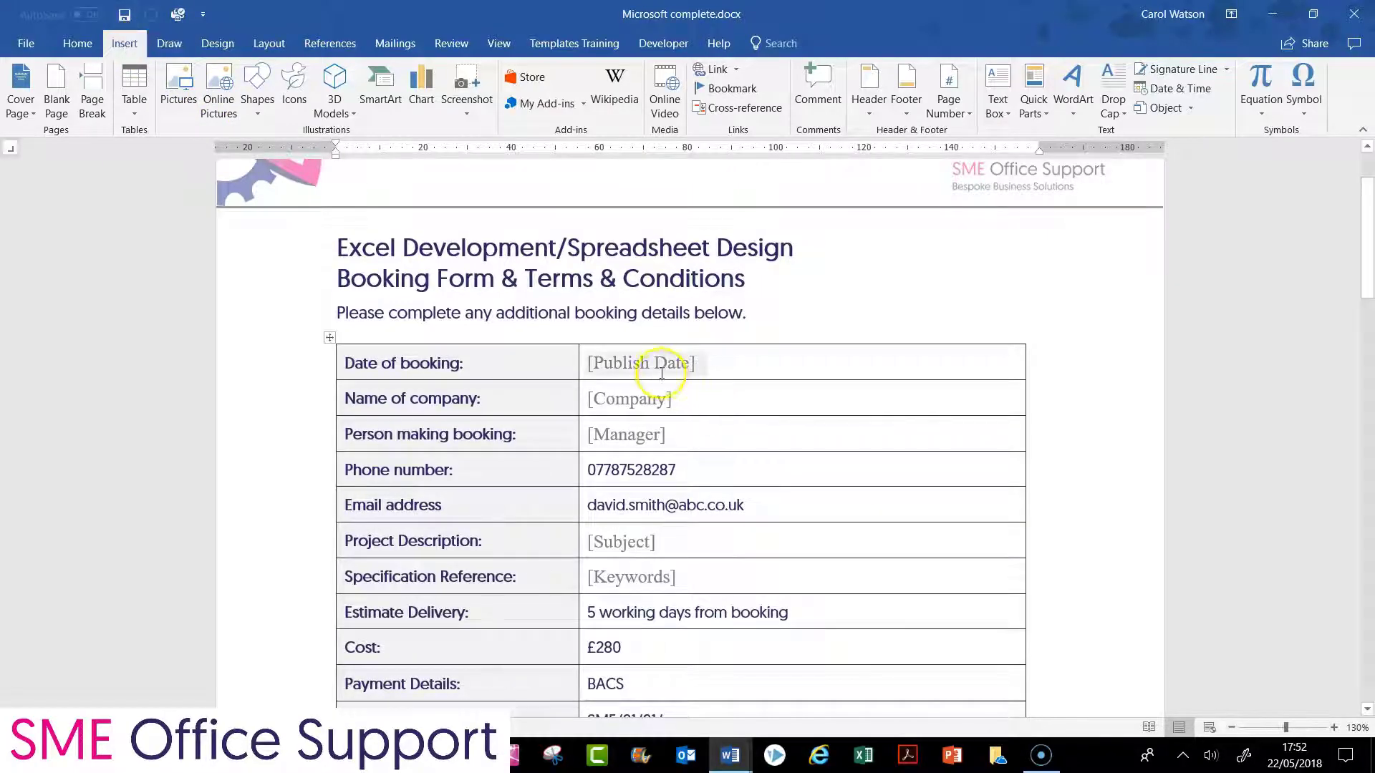
click(658, 371)
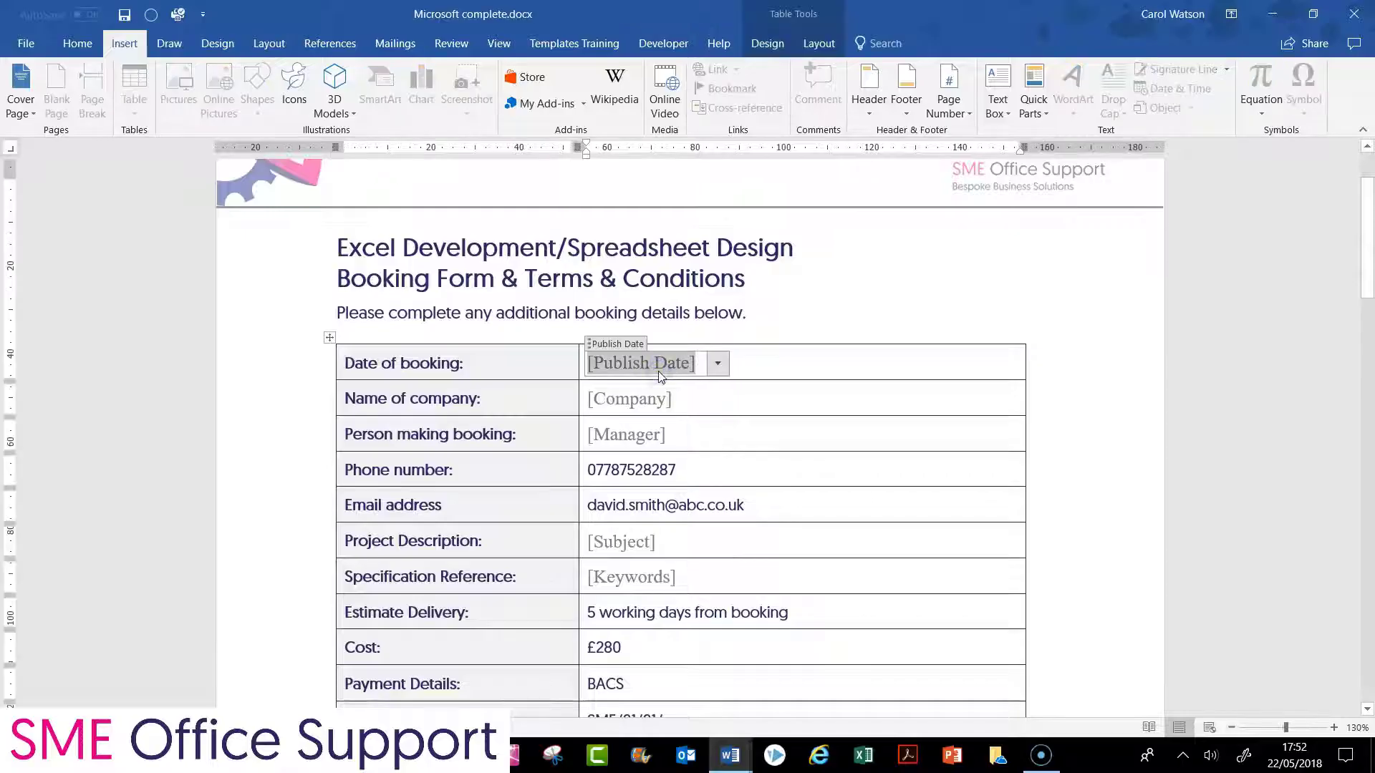
click(718, 363)
click(637, 461)
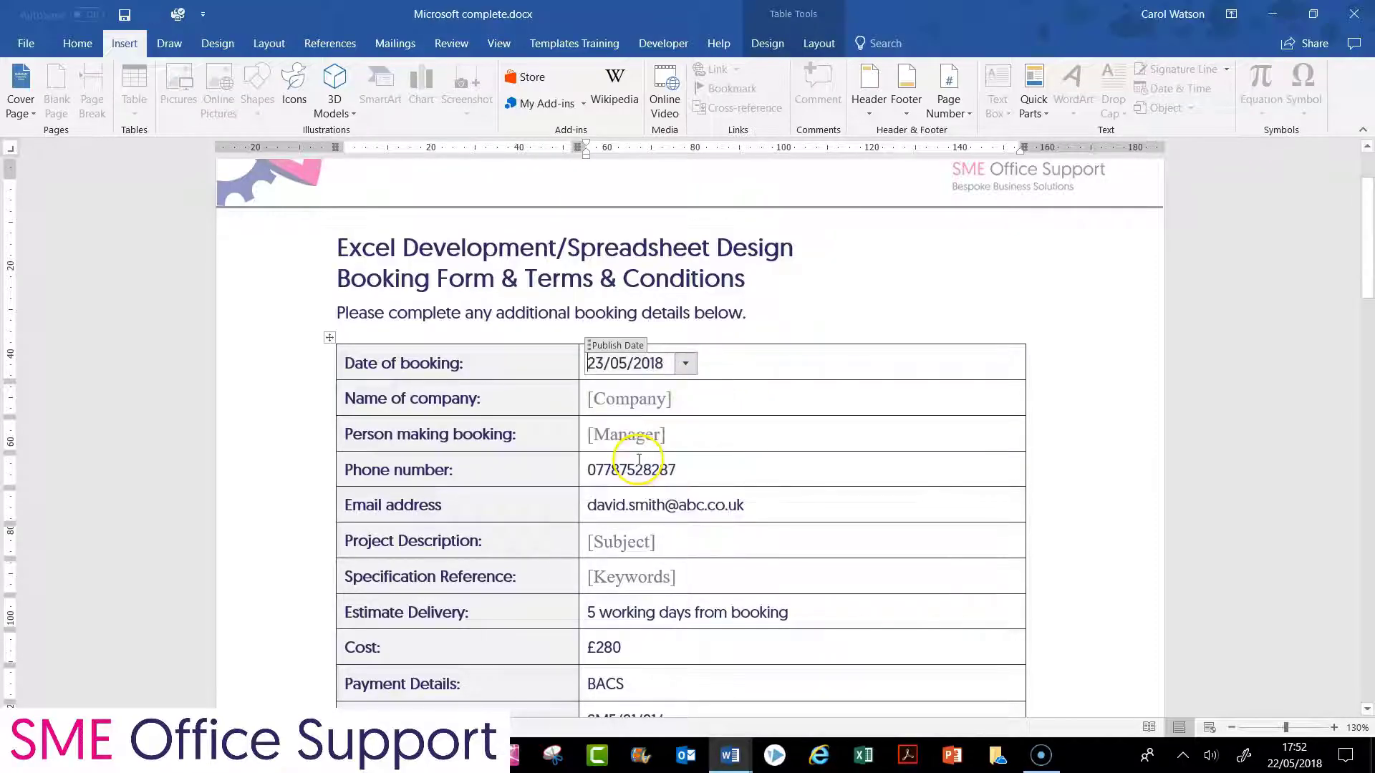
Fill in the Company property in the Name of company row as ABC Company and check it in the first page footer
click(633, 413)
text(AB)
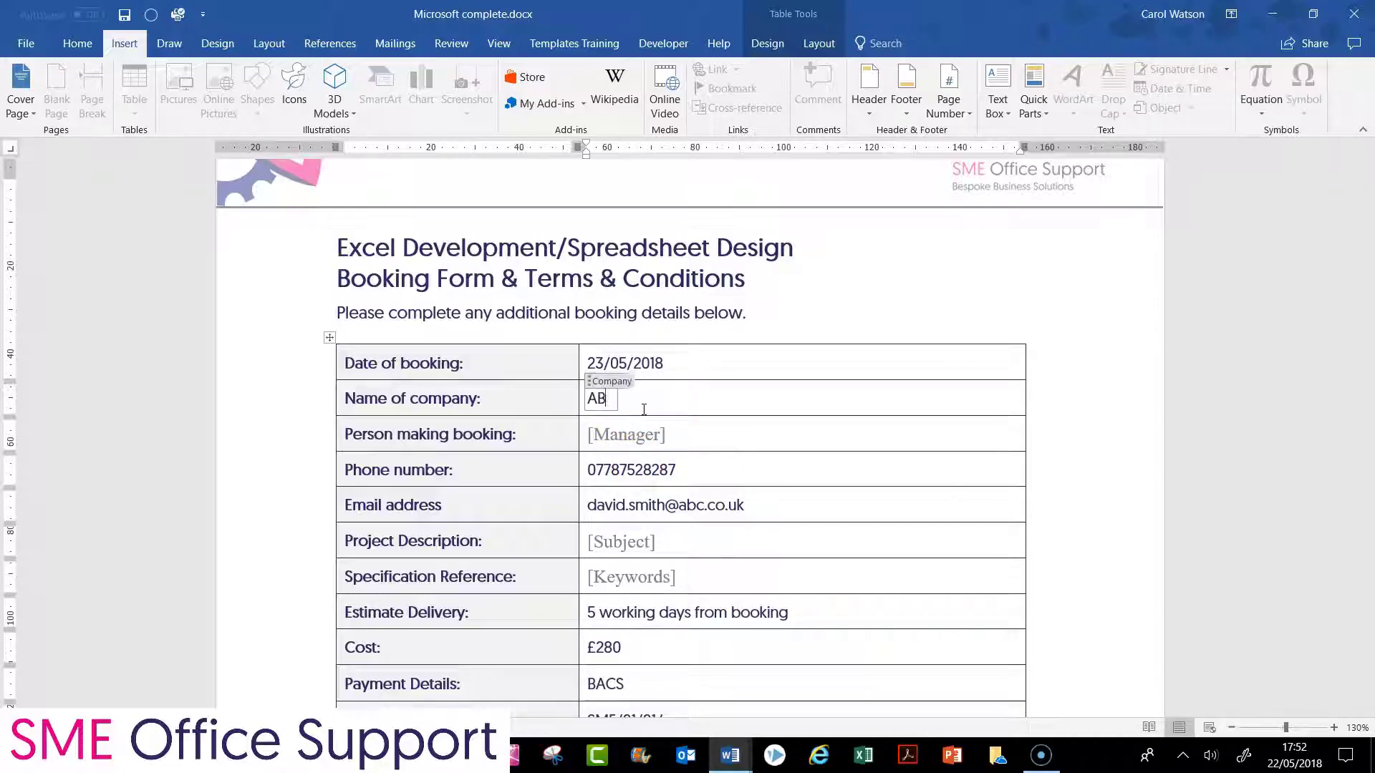
text(C Compa)
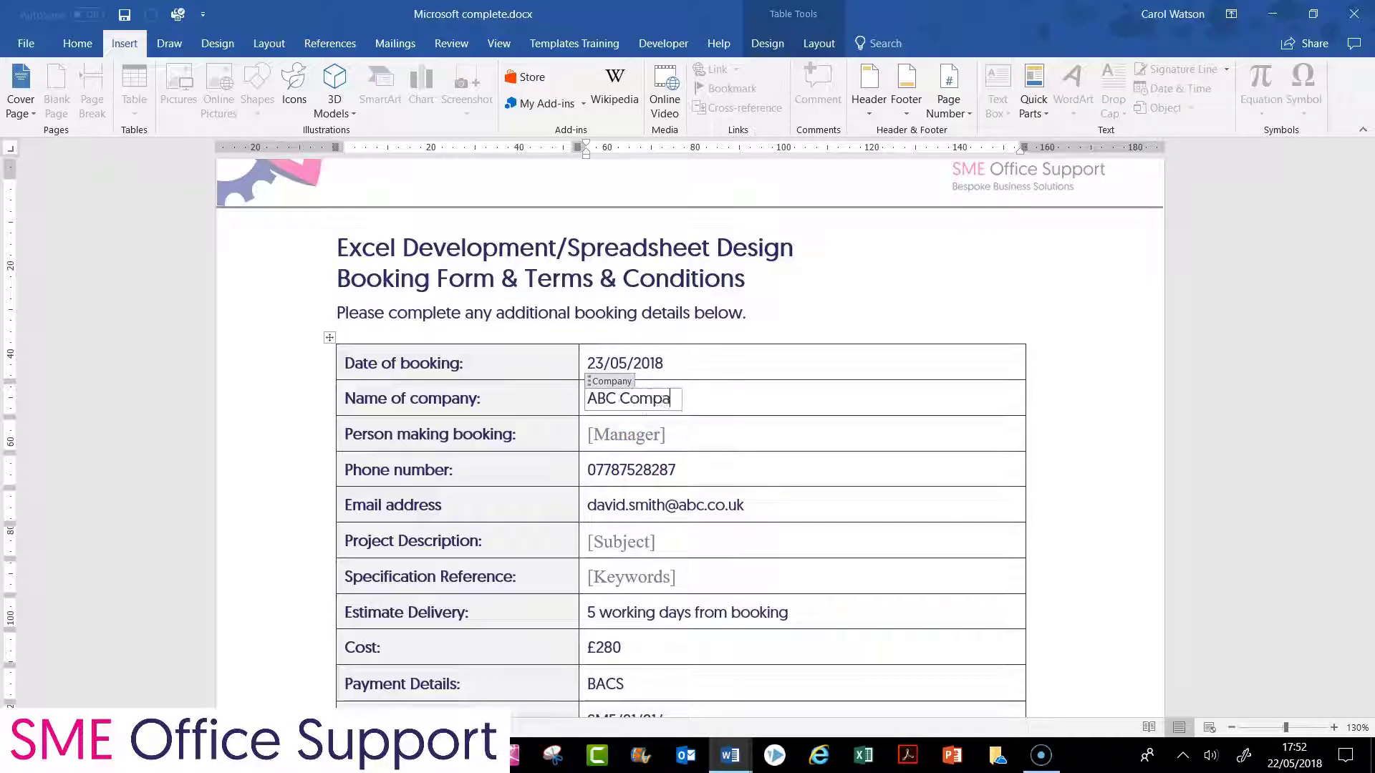
text(ny)
scroll(752, 414, down, 3)
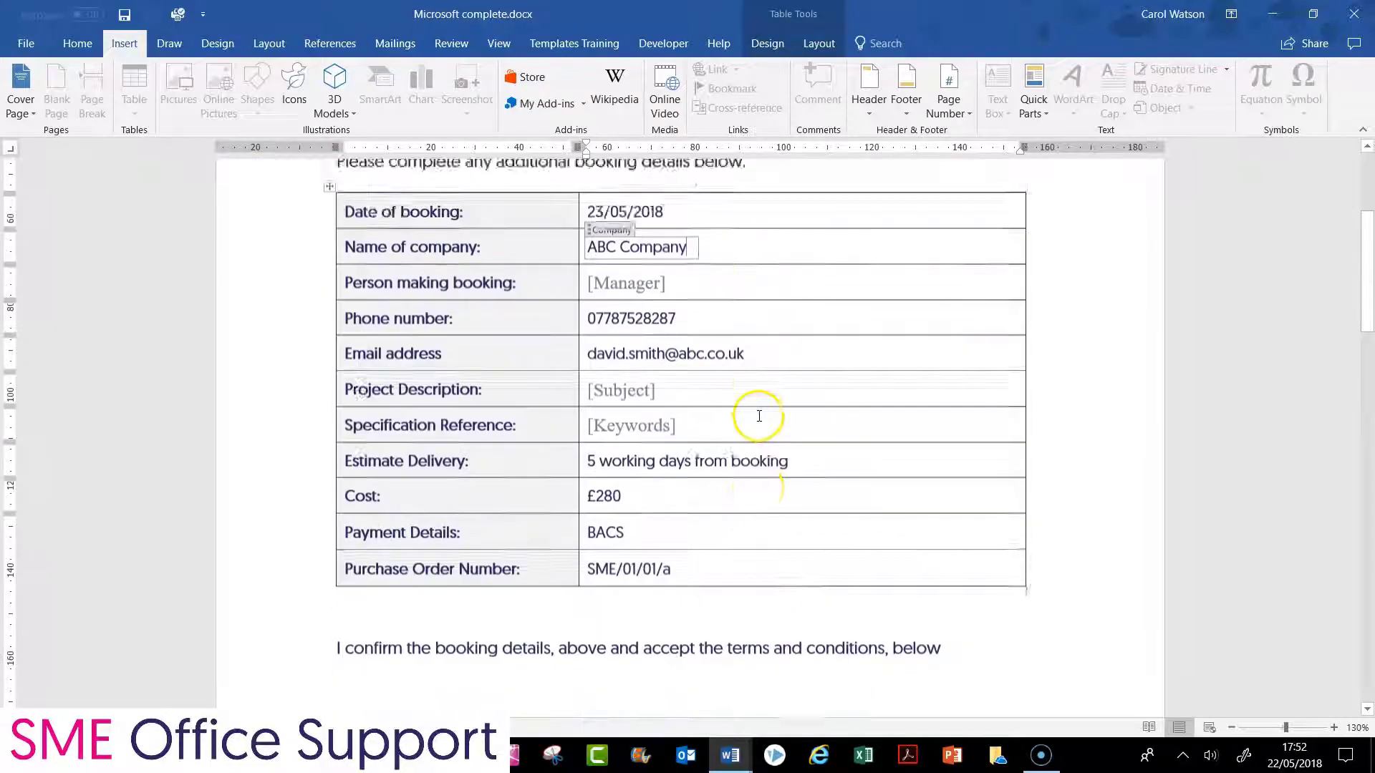
scroll(788, 542, down, 5)
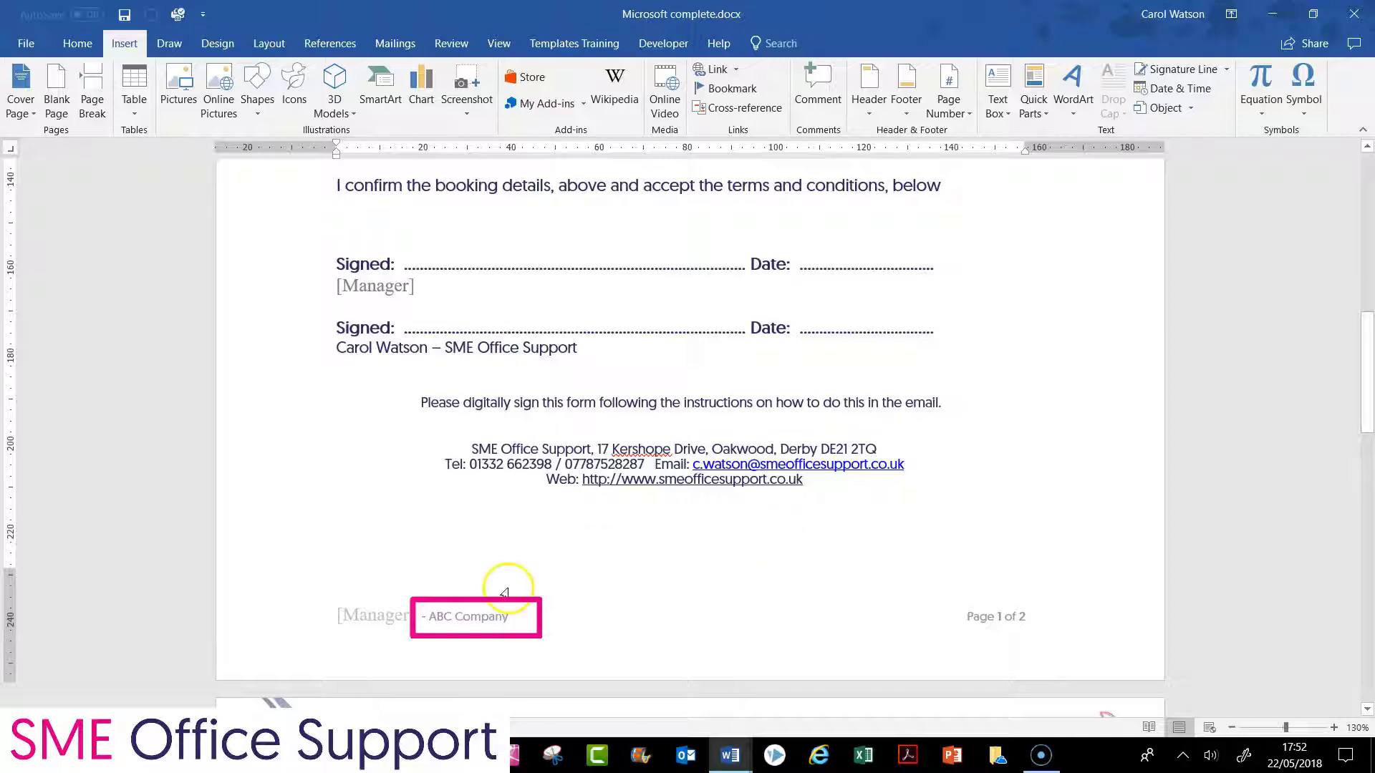
Fill in the Manager property in the Person making booking row with the contact's full name
scroll(583, 491, up, 10)
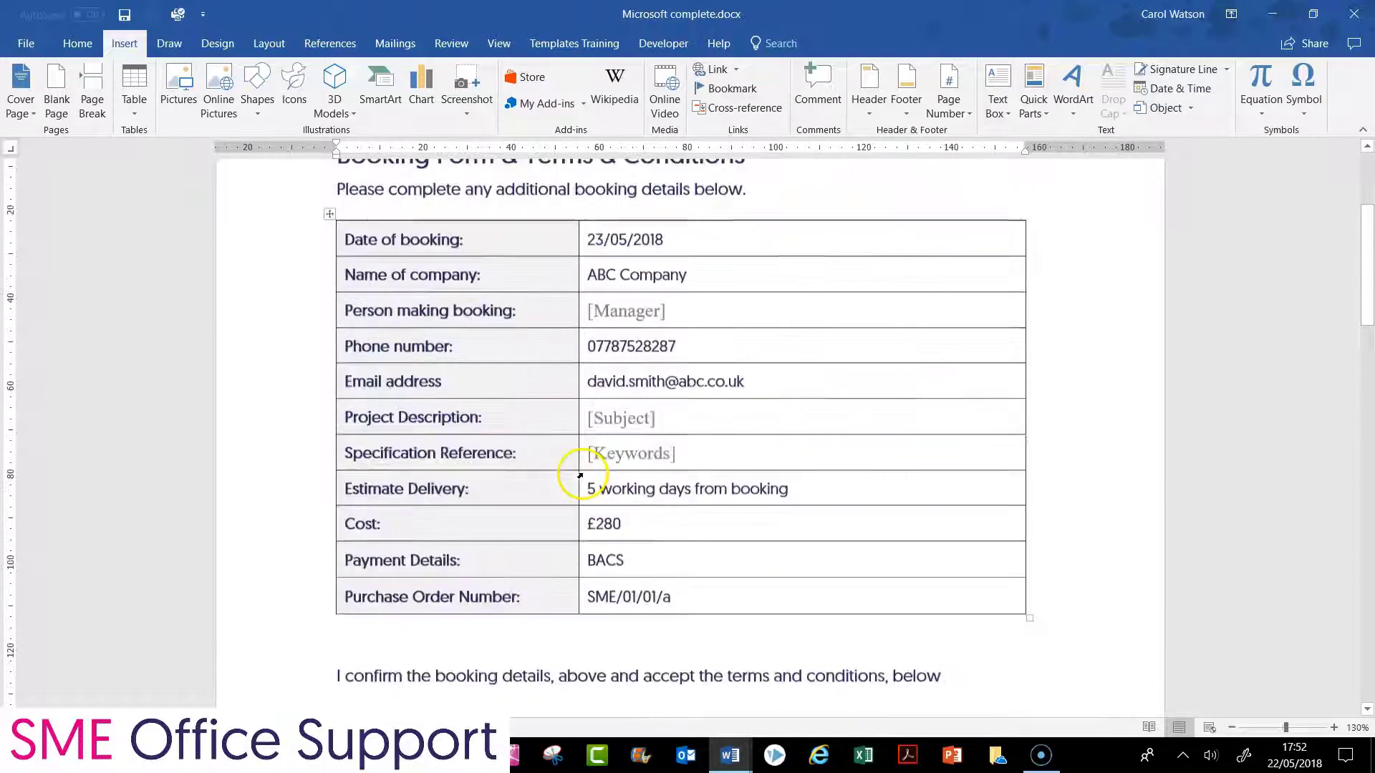
click(637, 382)
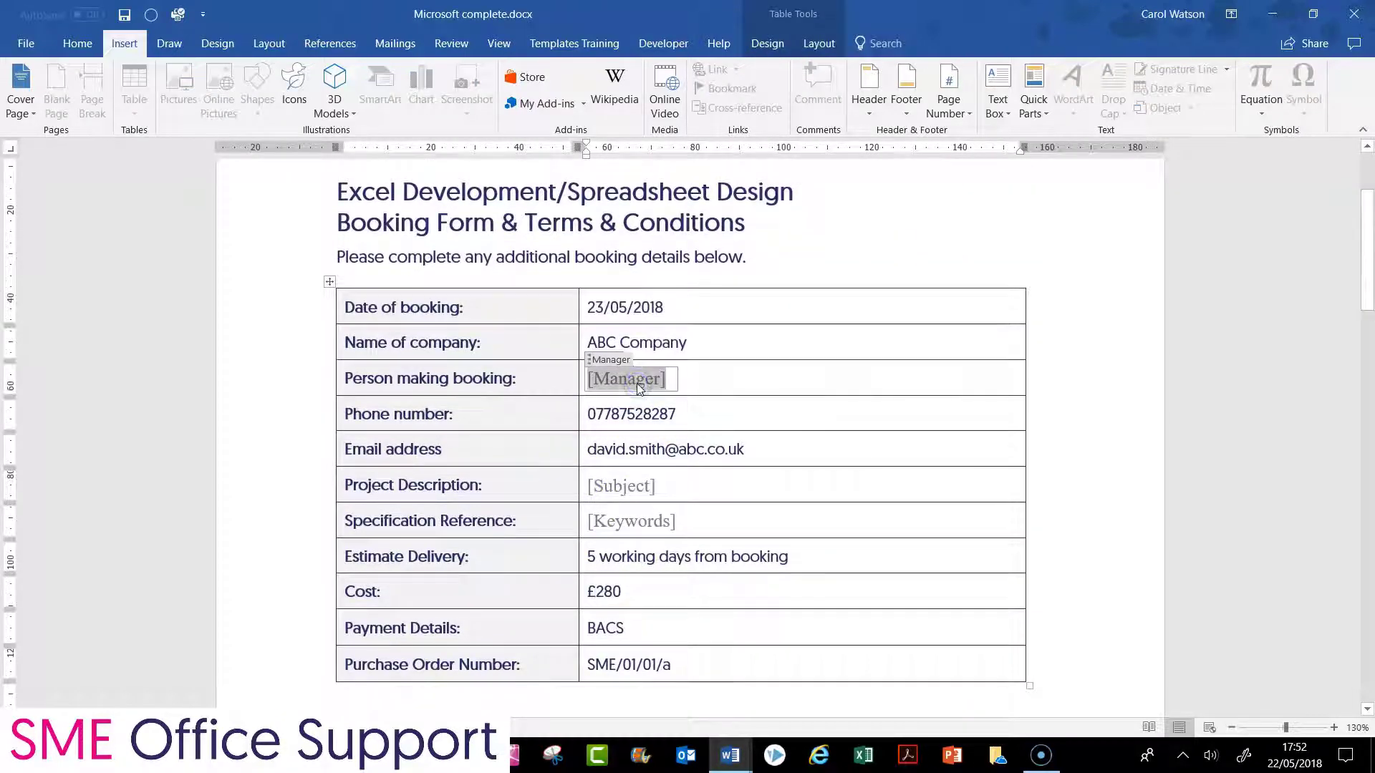
text(John Smith)
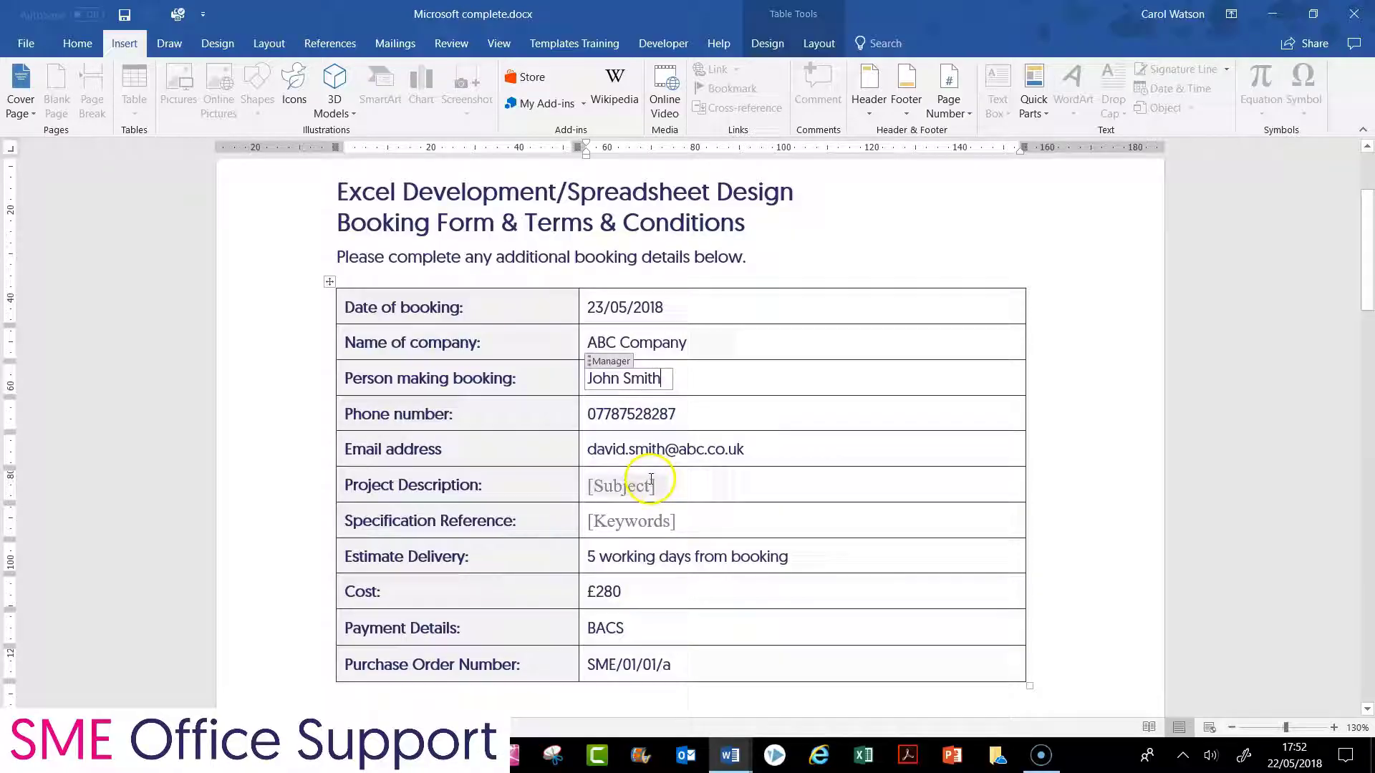
Fill the Subject property in the Project Description row with the macro and .csv collation text stored in the Office clipboard
click(633, 488)
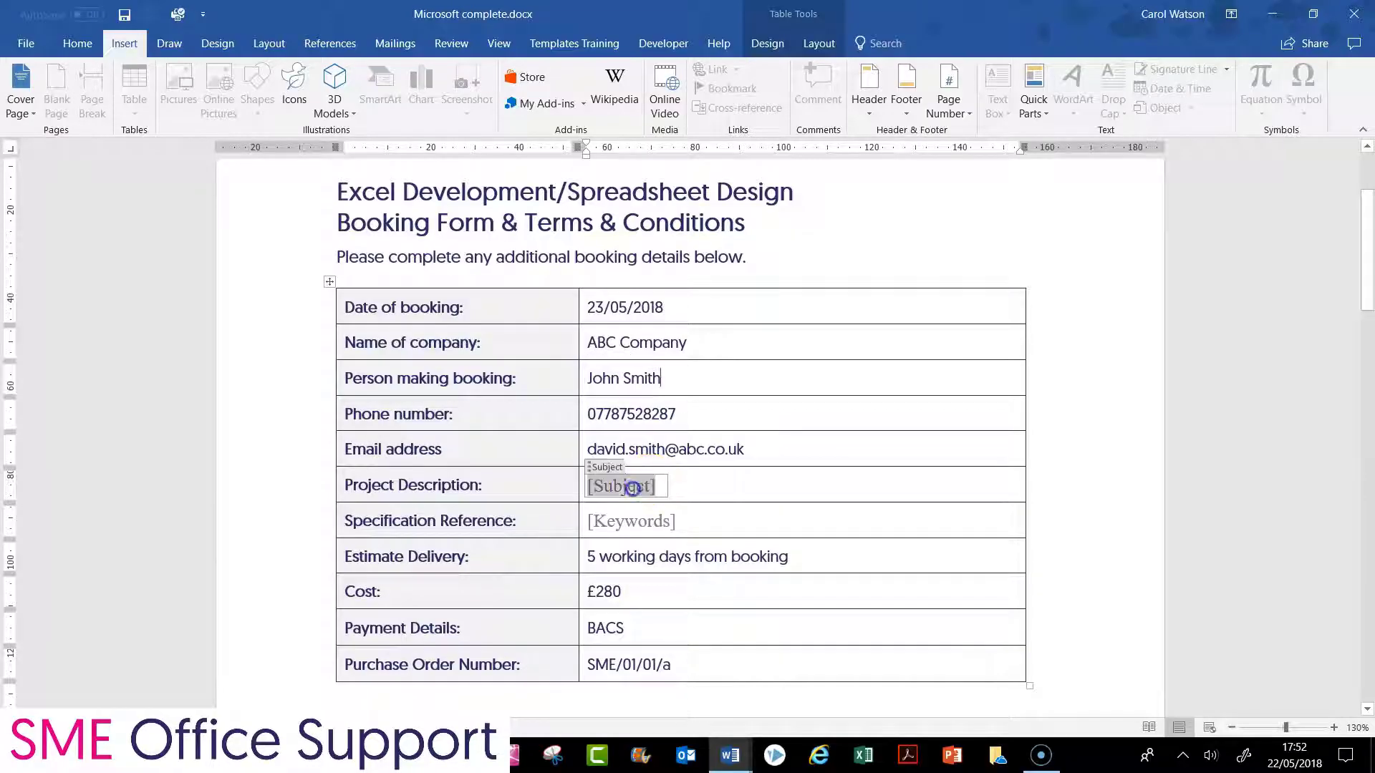
click(75, 43)
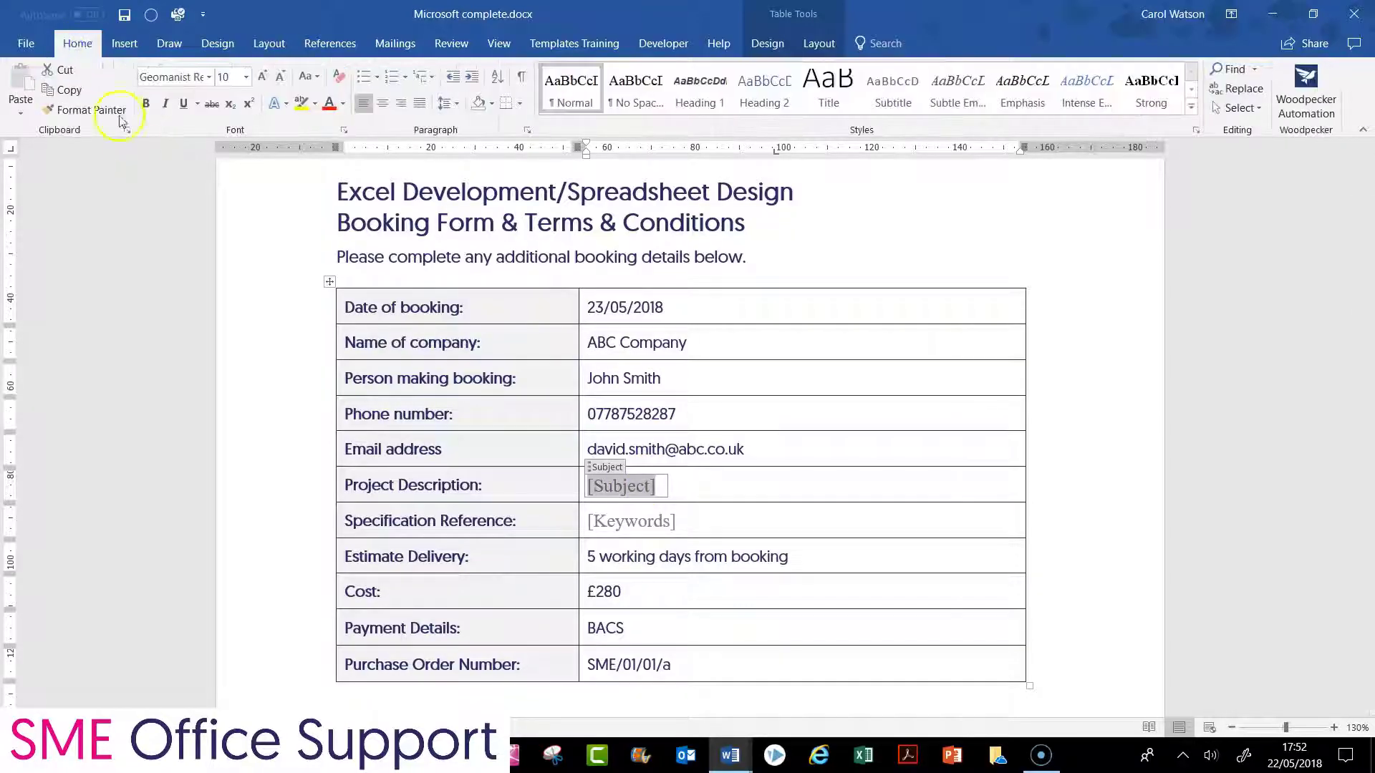
click(133, 130)
click(104, 241)
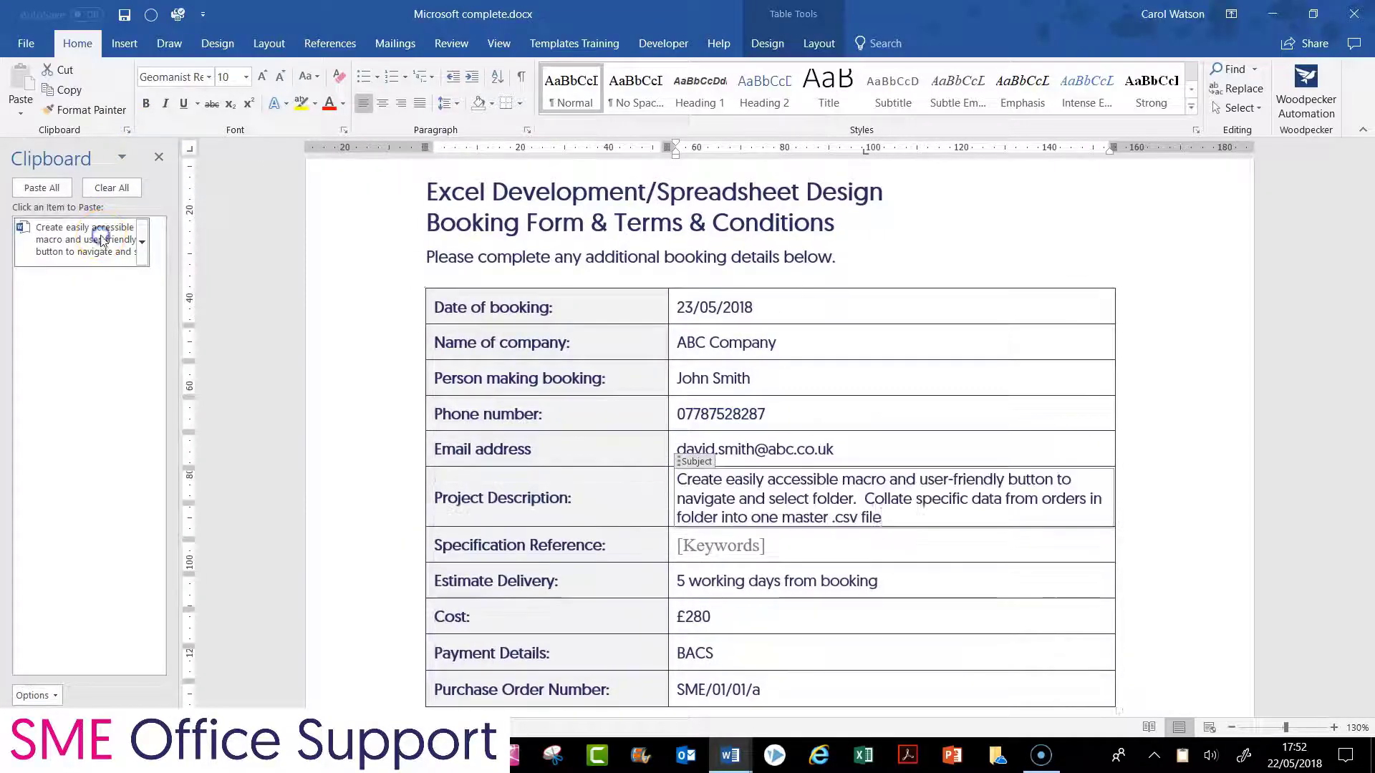
Fill in the Keywords property in the Specification Reference row as SME1
scroll(827, 521, down, 2)
click(714, 494)
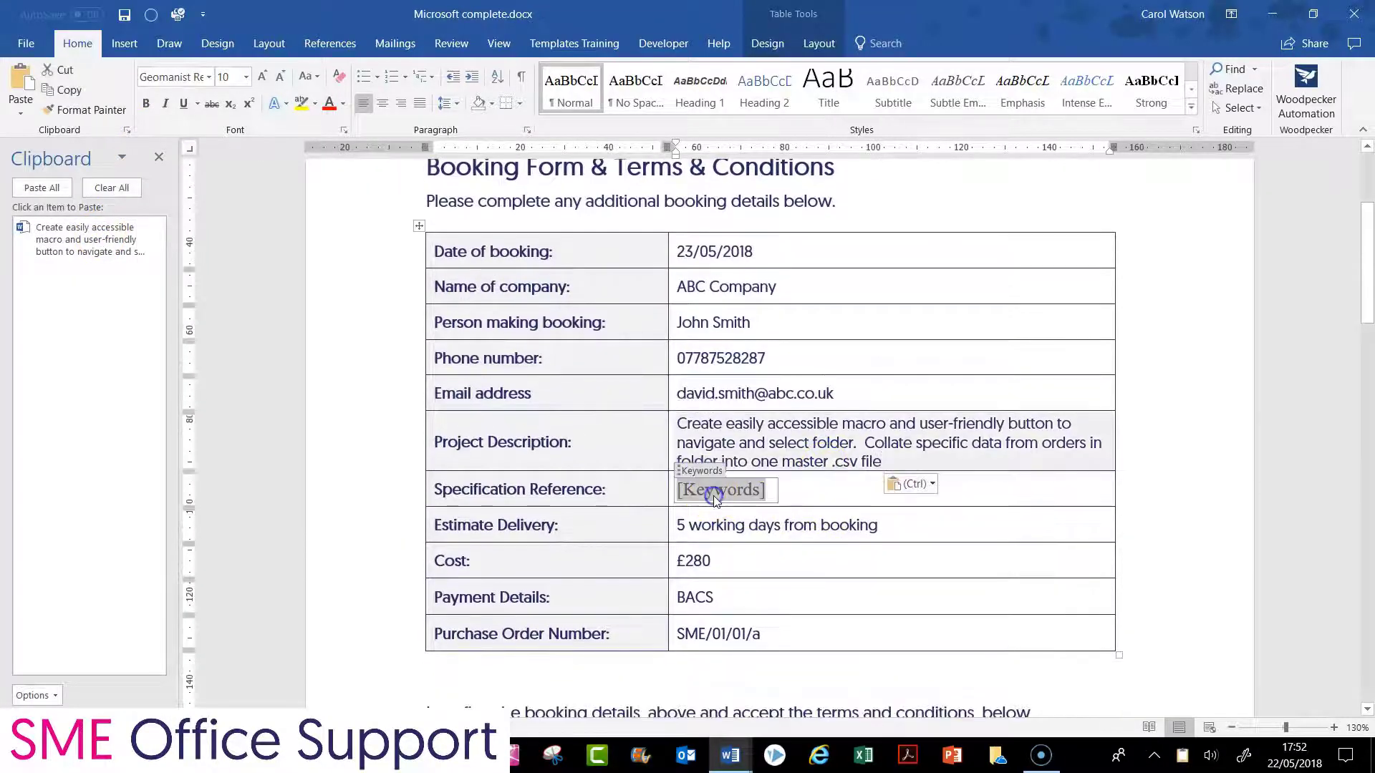
text(AME)
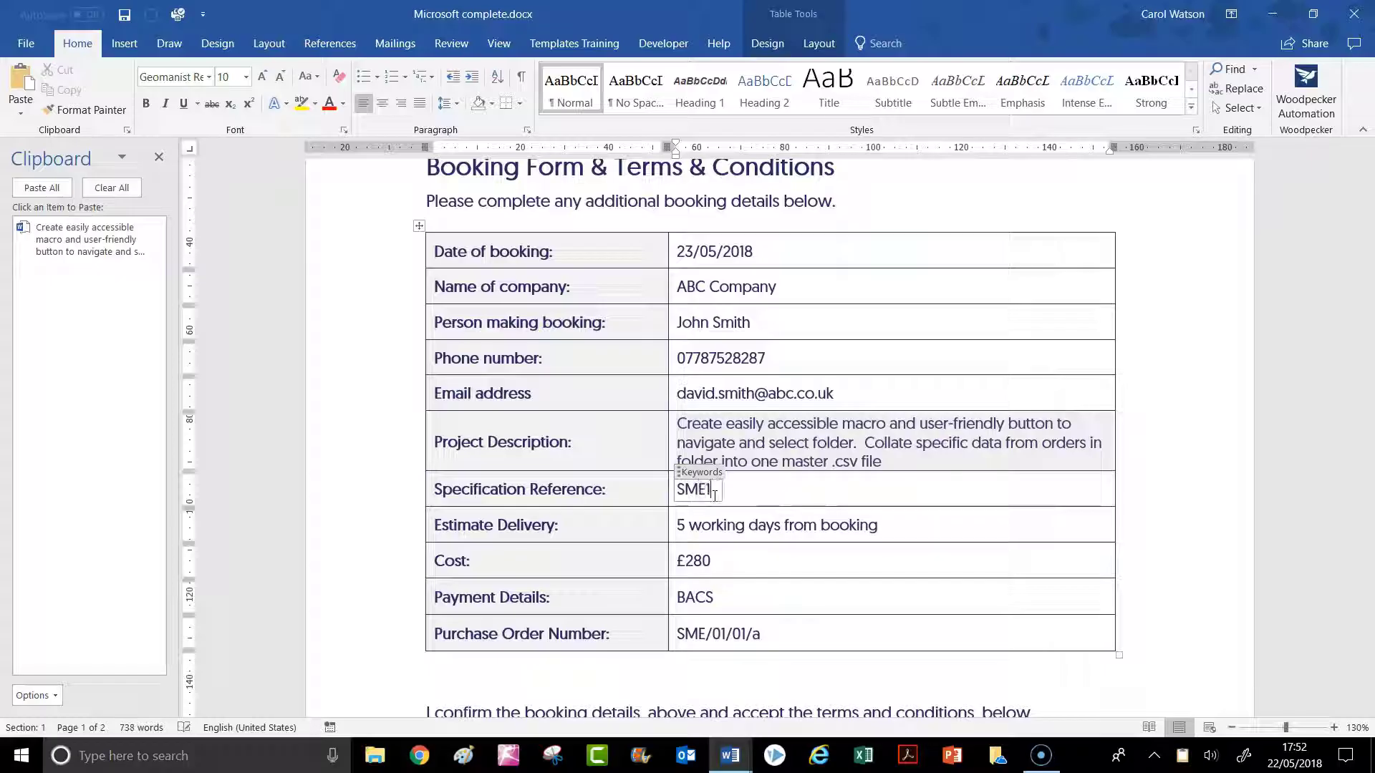
click(810, 526)
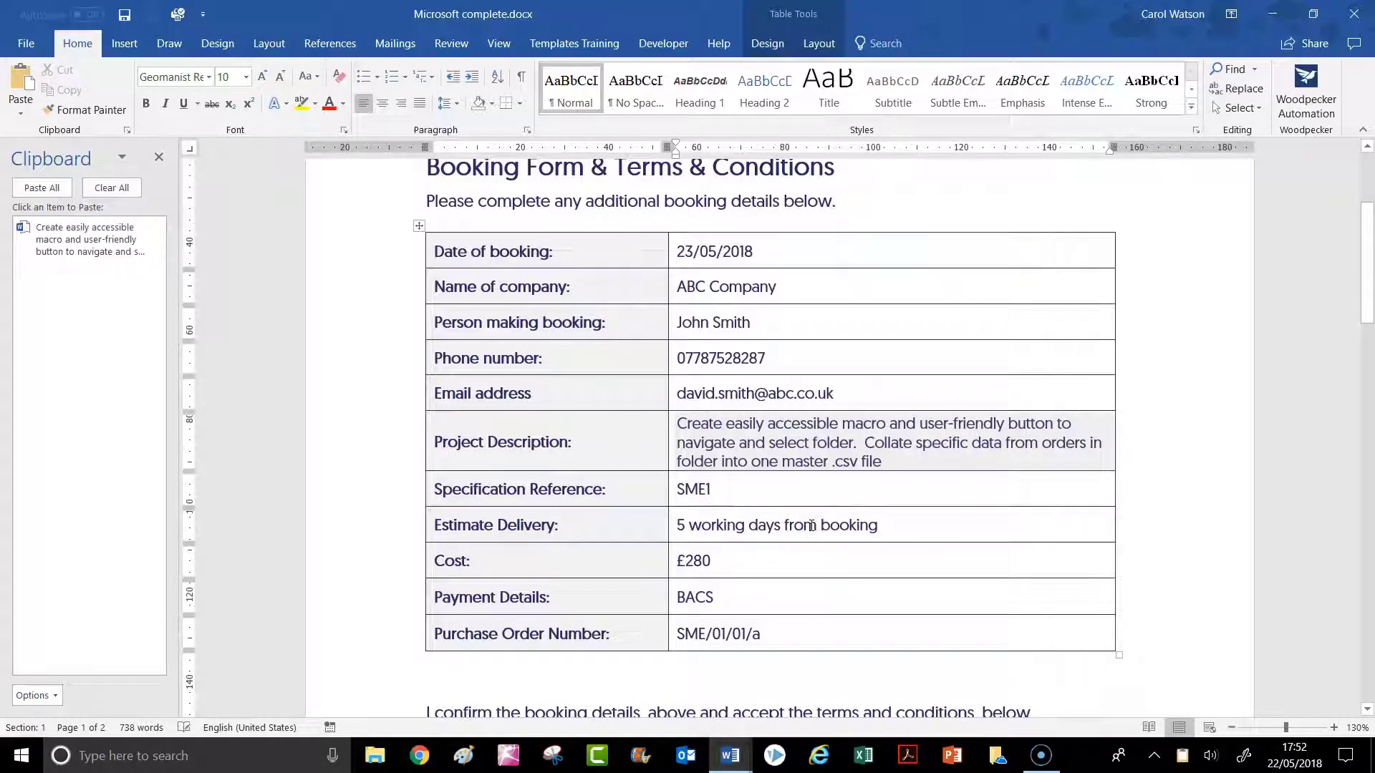
Add a space between the Company property and "will be referred to" in the opening terms and conditions sentence
scroll(810, 526, down, 6)
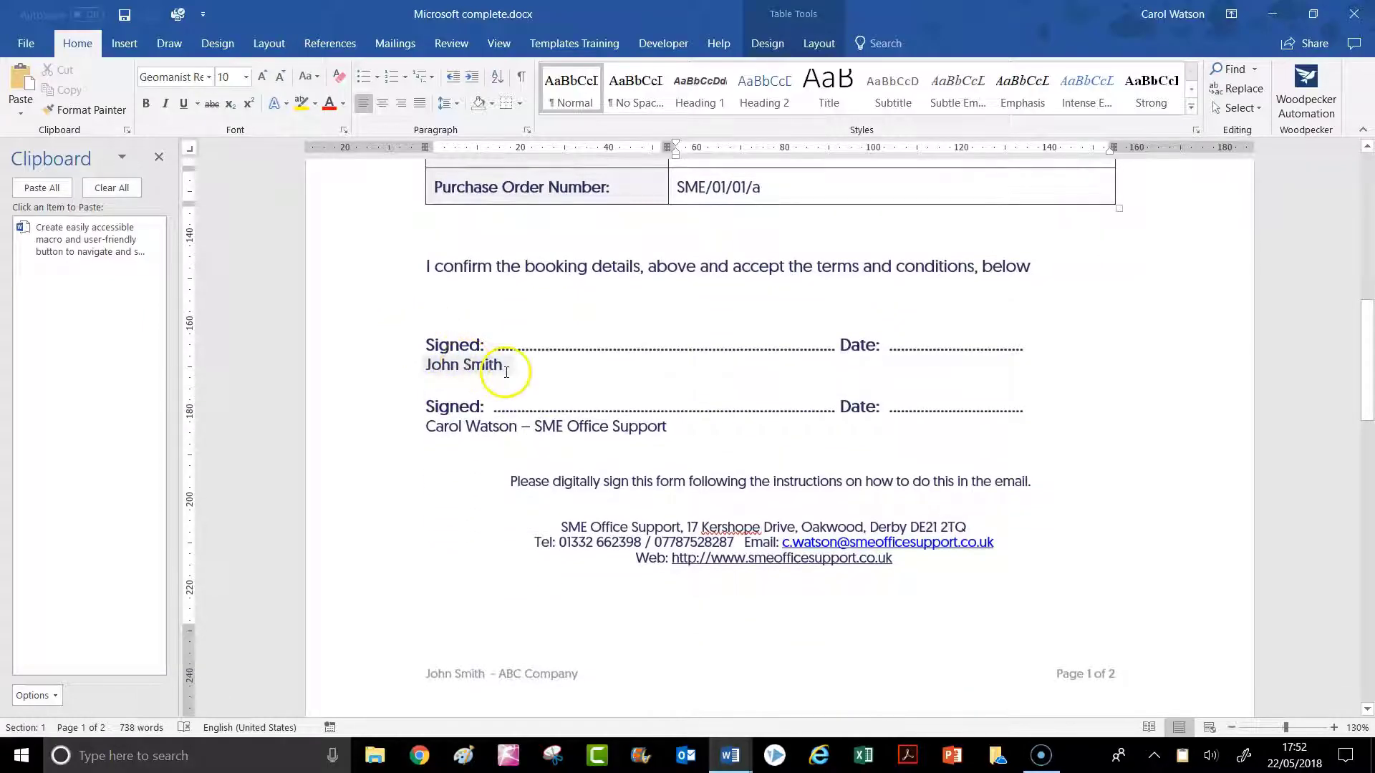
scroll(506, 372, down, 4)
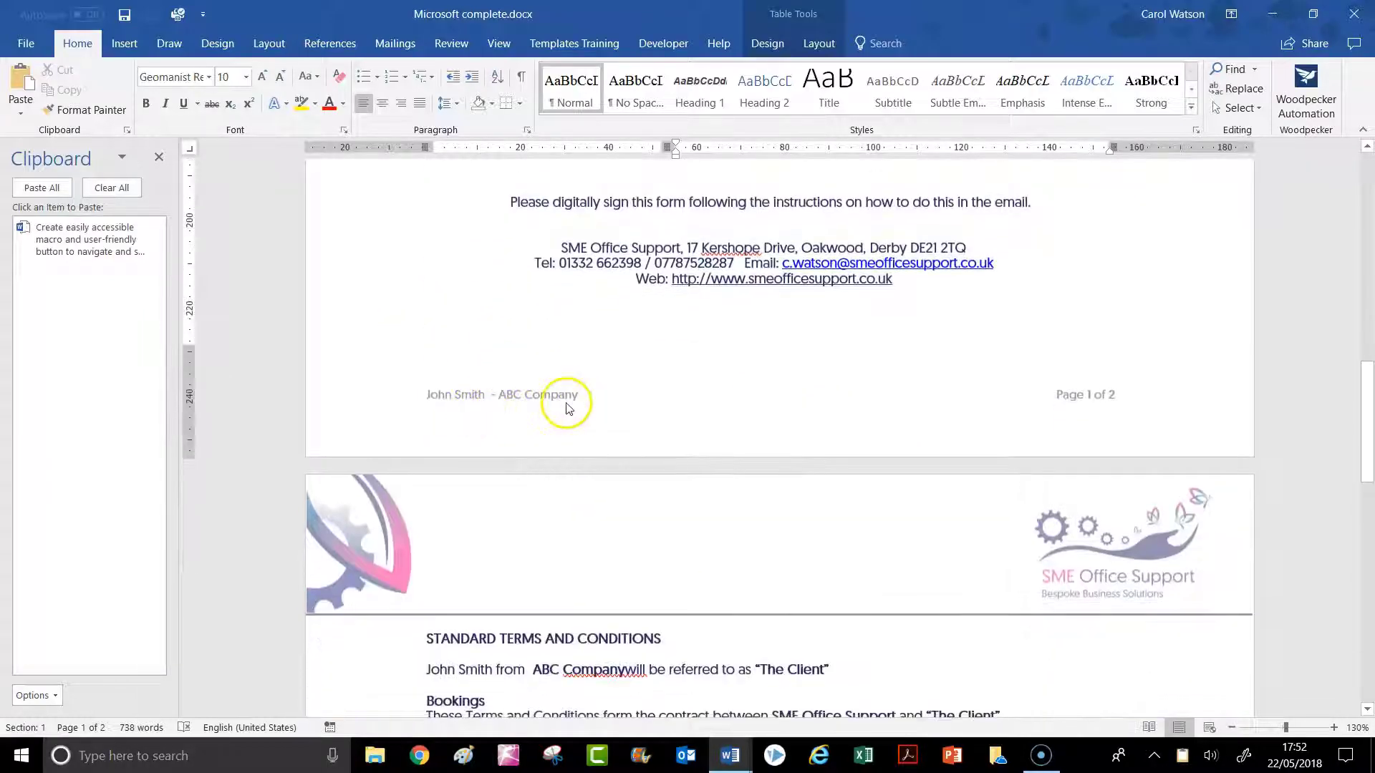
scroll(566, 407, down, 5)
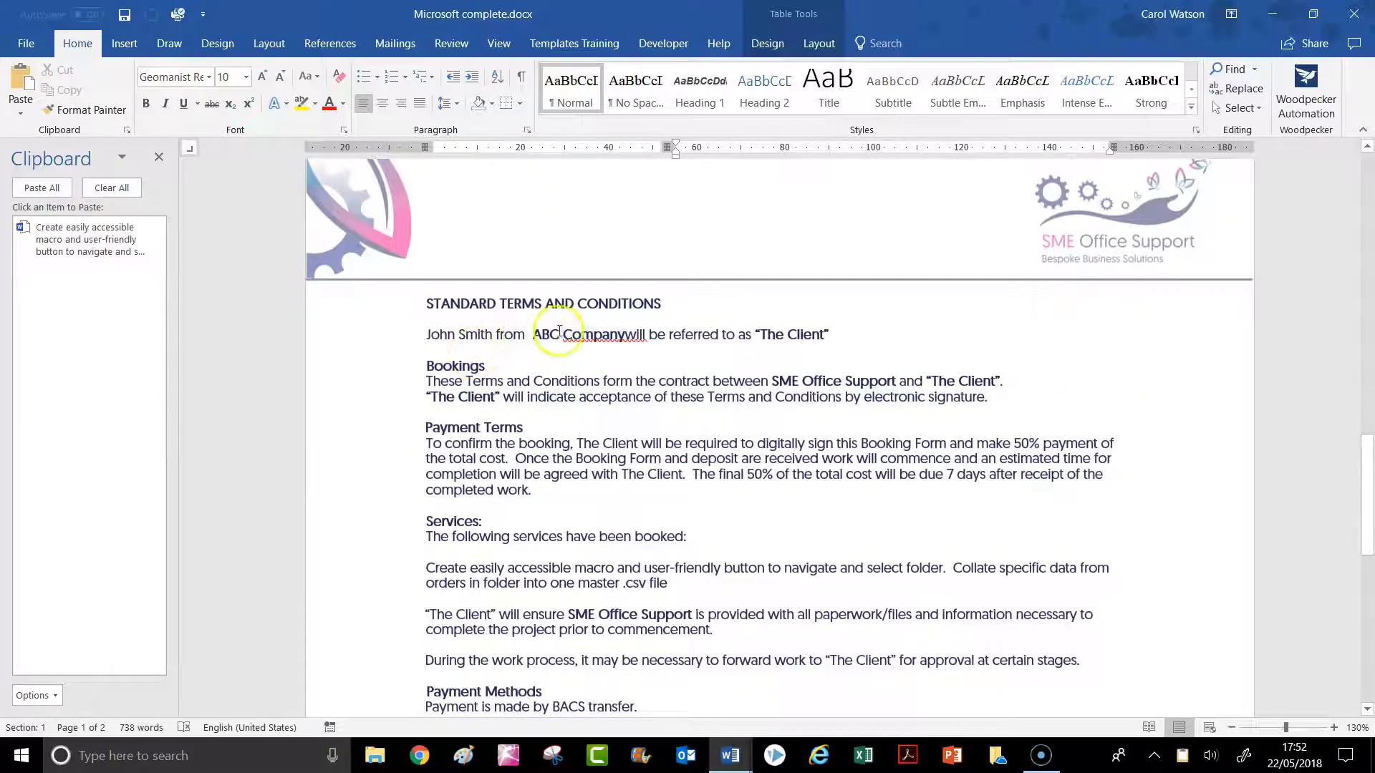
click(627, 332)
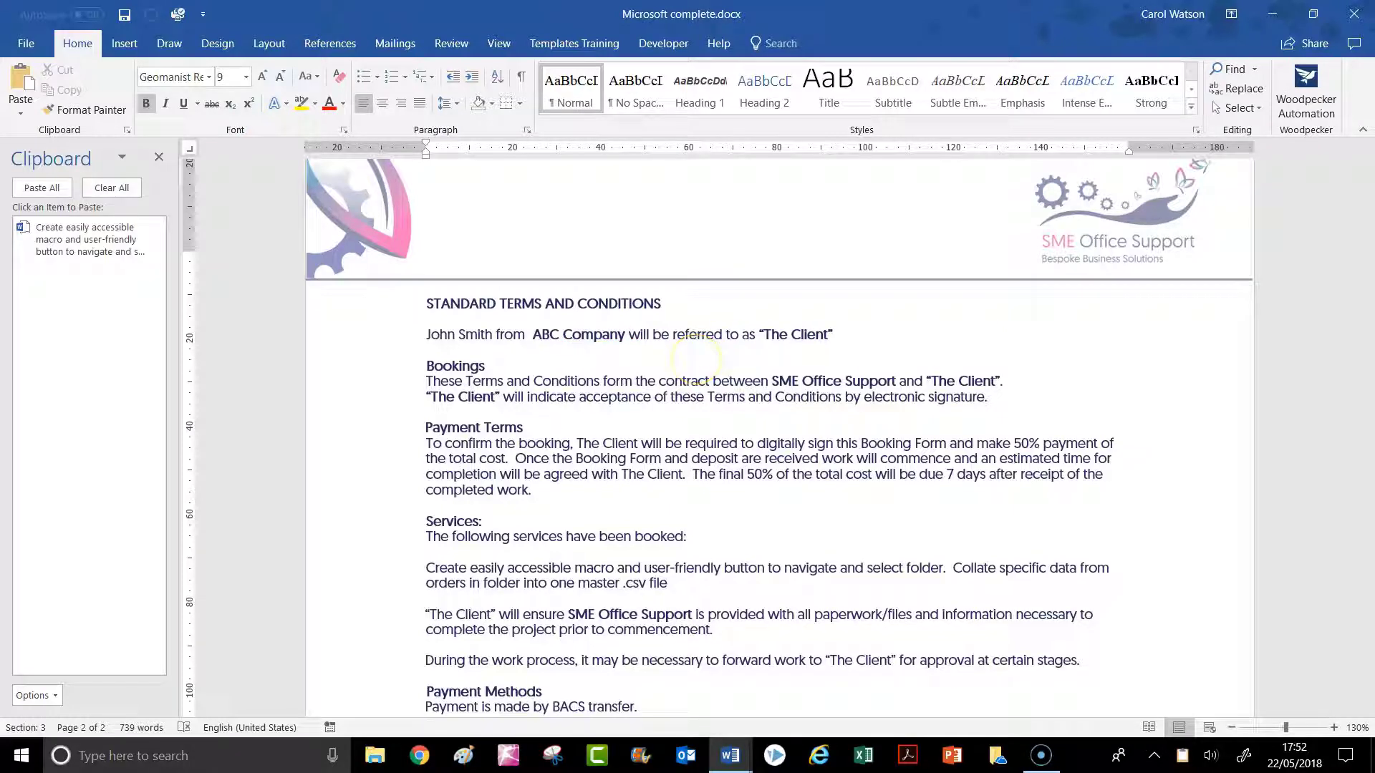
Review the remaining terms and the second page footer for the repeated booking details, and return to the start of the form
scroll(779, 430, down, 10)
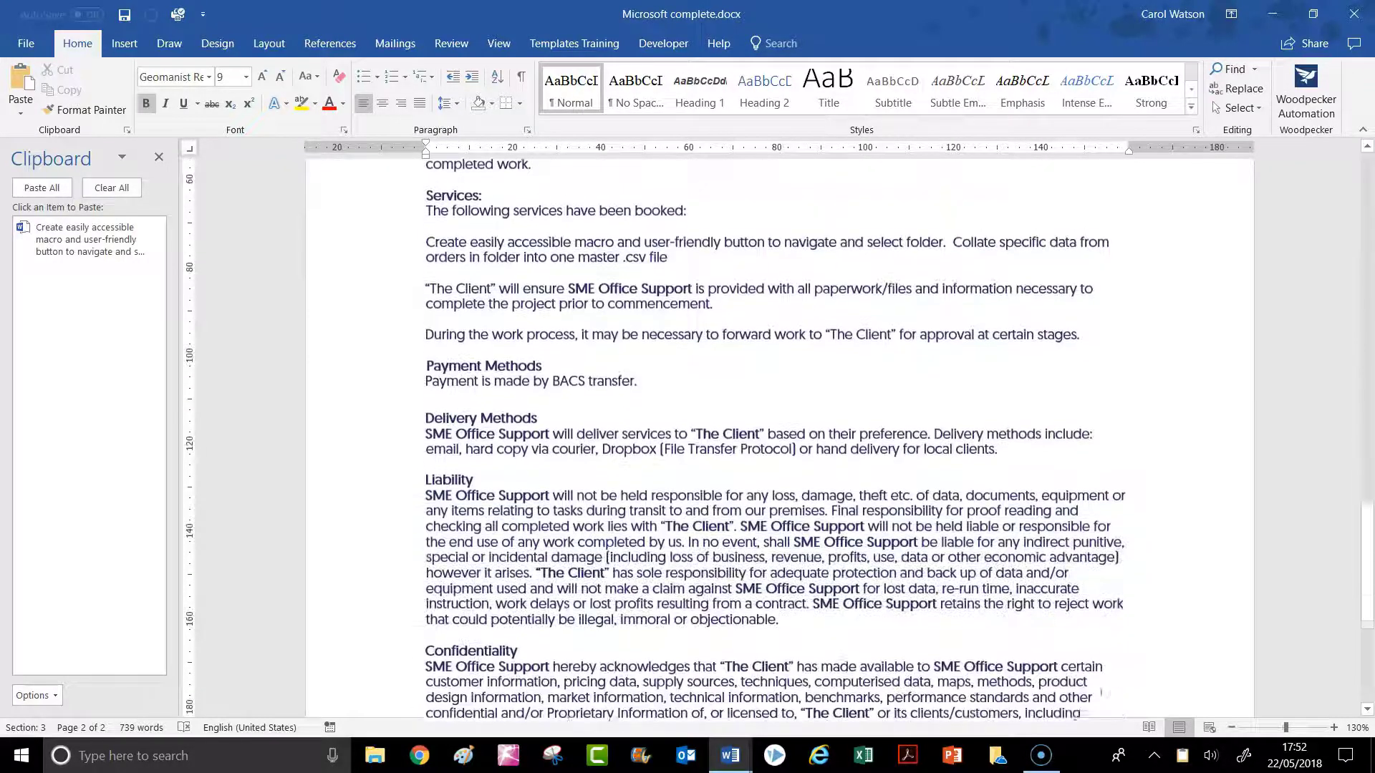
scroll(780, 430, down, 3)
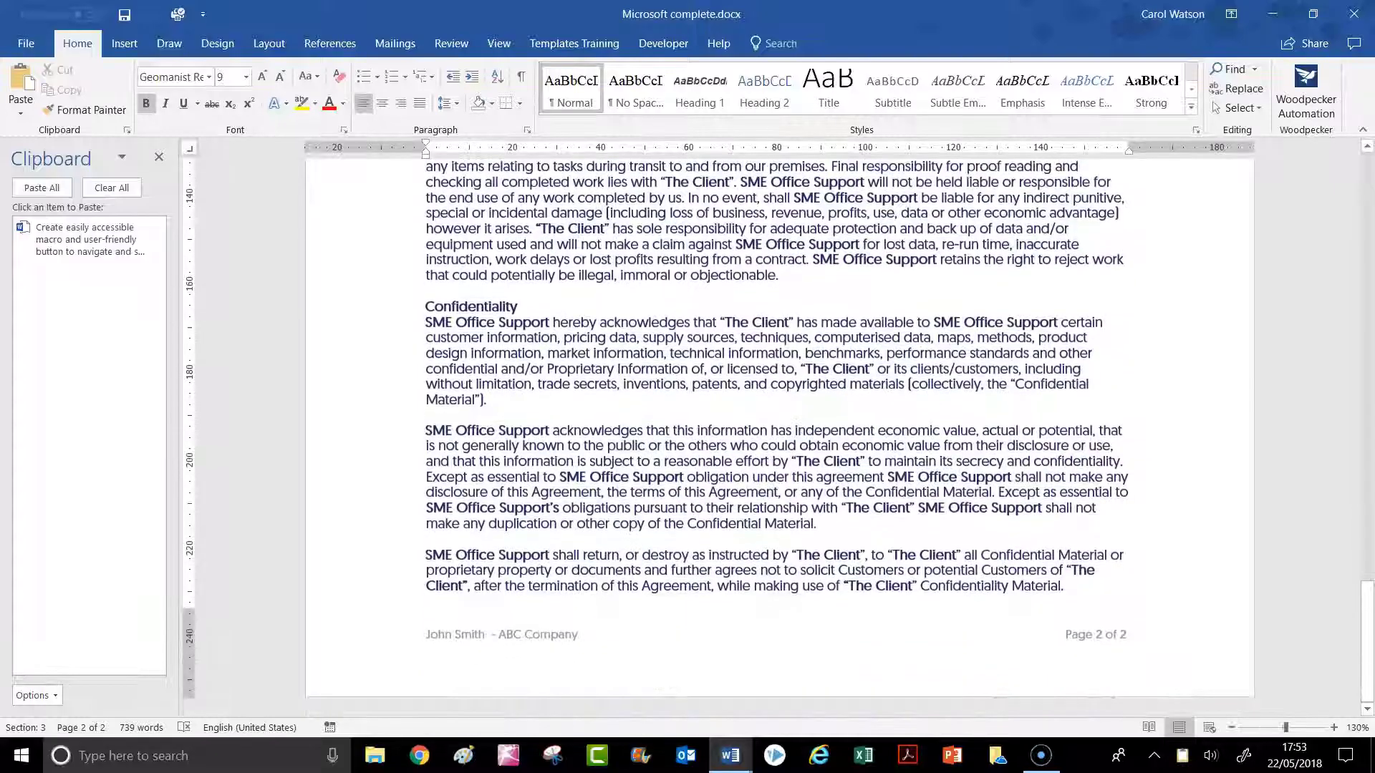
scroll(780, 430, up, 20)
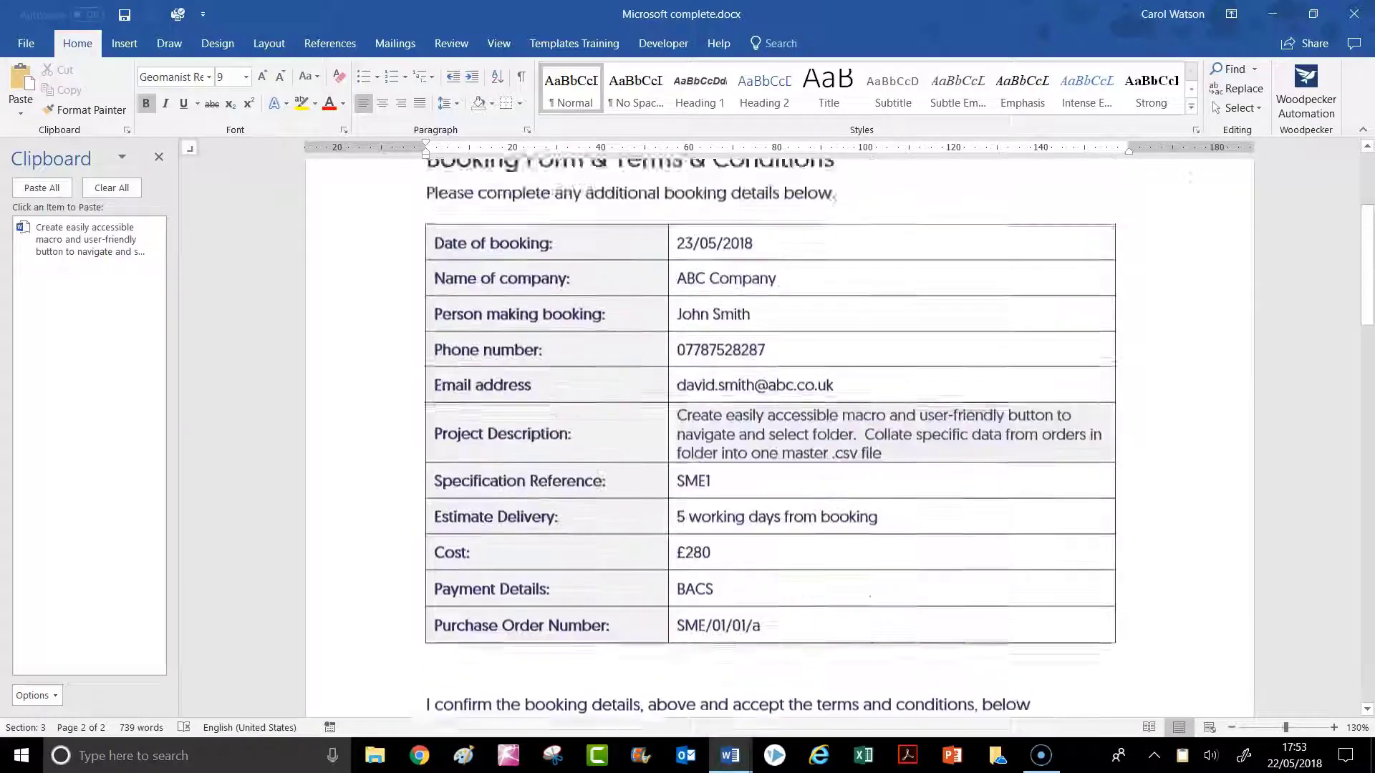
scroll(779, 430, up, 4)
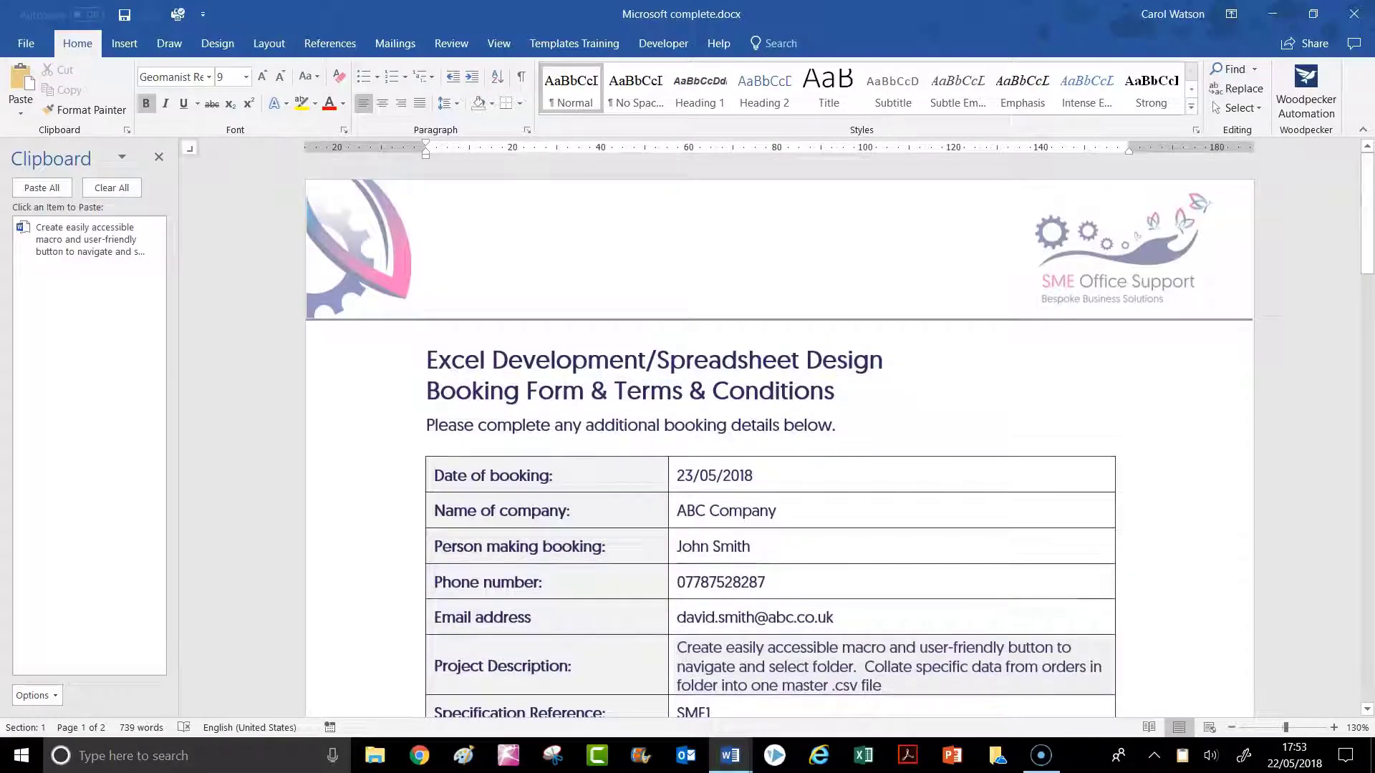